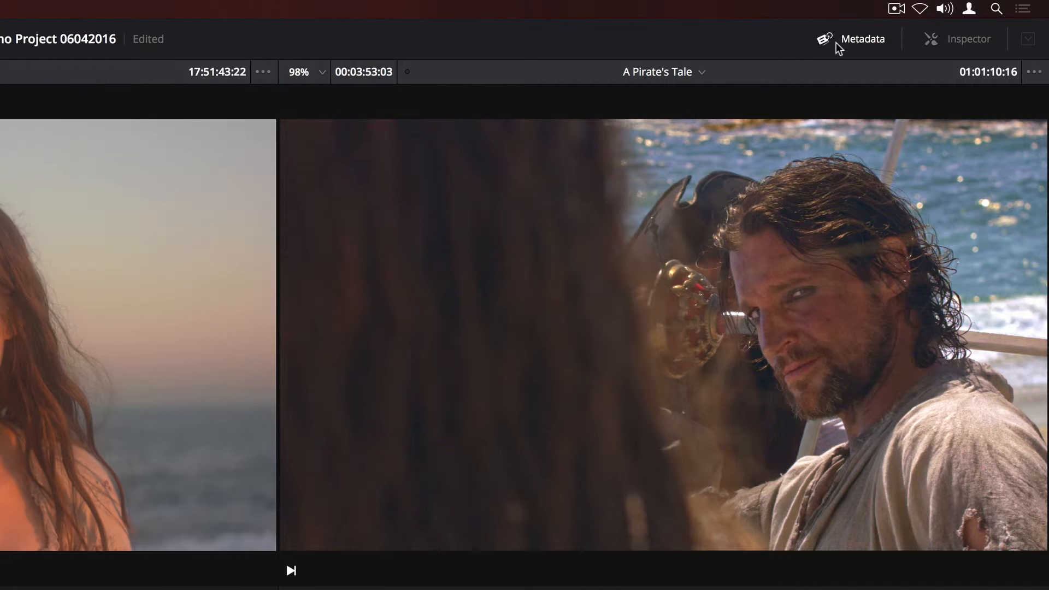
Open the metadata panel to review the current clip's details, then close it.
{"action": "left_click", "coordinate": [949, 20]}
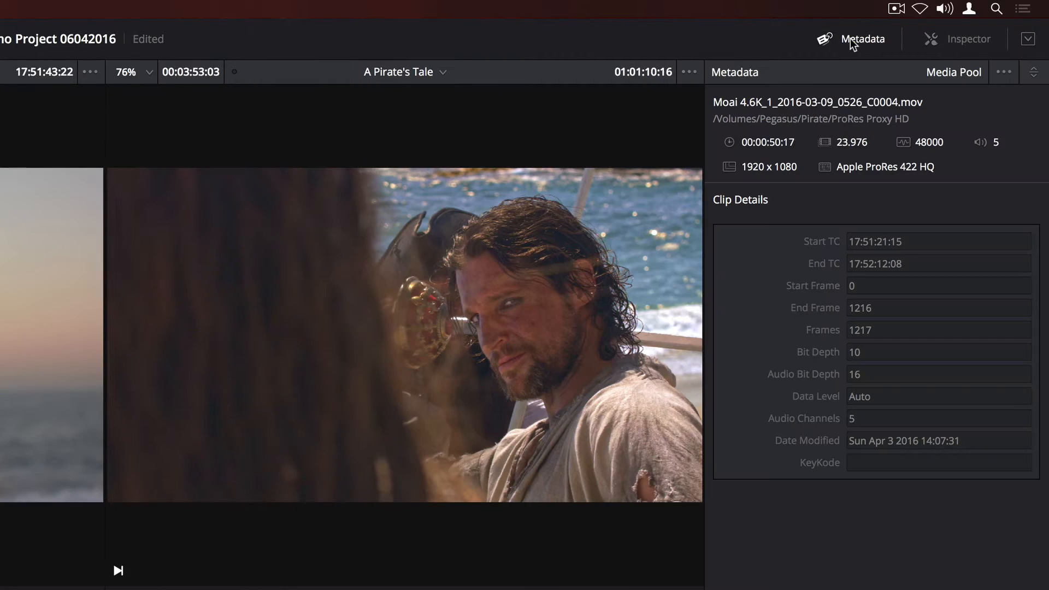
{"action": "left_click", "coordinate": [967, 37]}
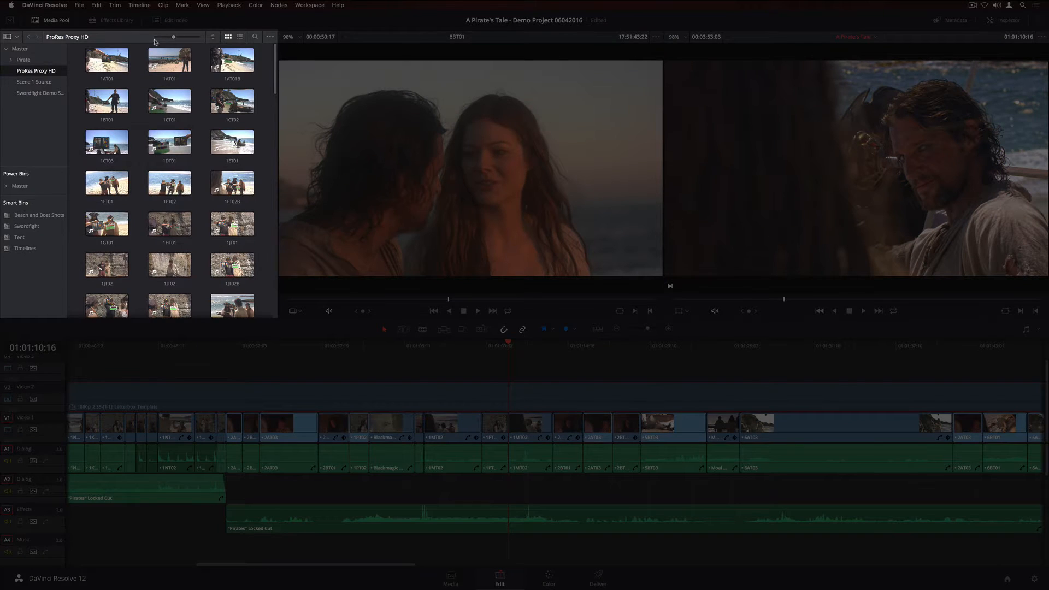
Create a new bin in the Master folder named Scene 02.
{"action": "mouse_move", "coordinate": [155, 37]}
{"action": "left_mouse_down"}
{"action": "mouse_move", "coordinate": [184, 38]}
{"action": "mouse_move", "coordinate": [172, 38]}
{"action": "left_mouse_up"}
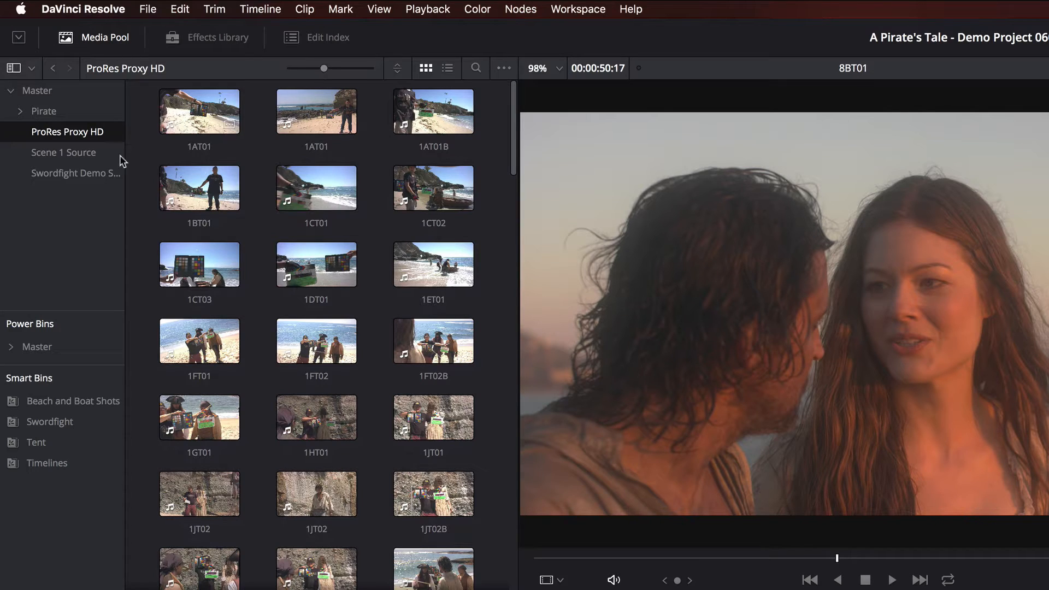
{"action": "right_click", "coordinate": [52, 210]}
{"action": "left_click", "coordinate": [113, 221]}
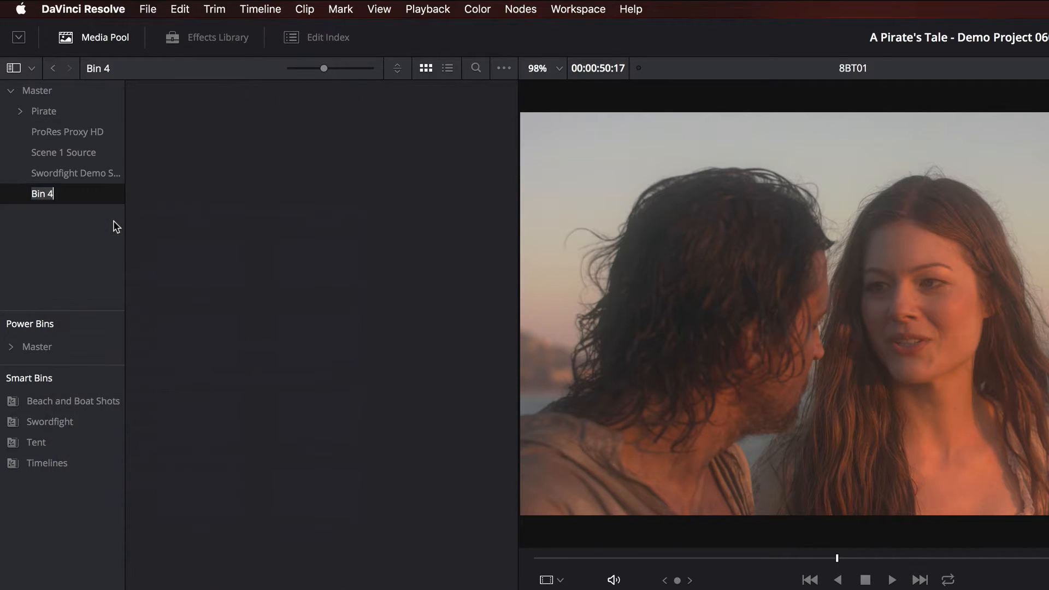
{"action": "type", "text": "Scene"}
{"action": "key", "text": "Return"}
{"action": "type", "text": "02"}
{"action": "key", "text": "Return"}
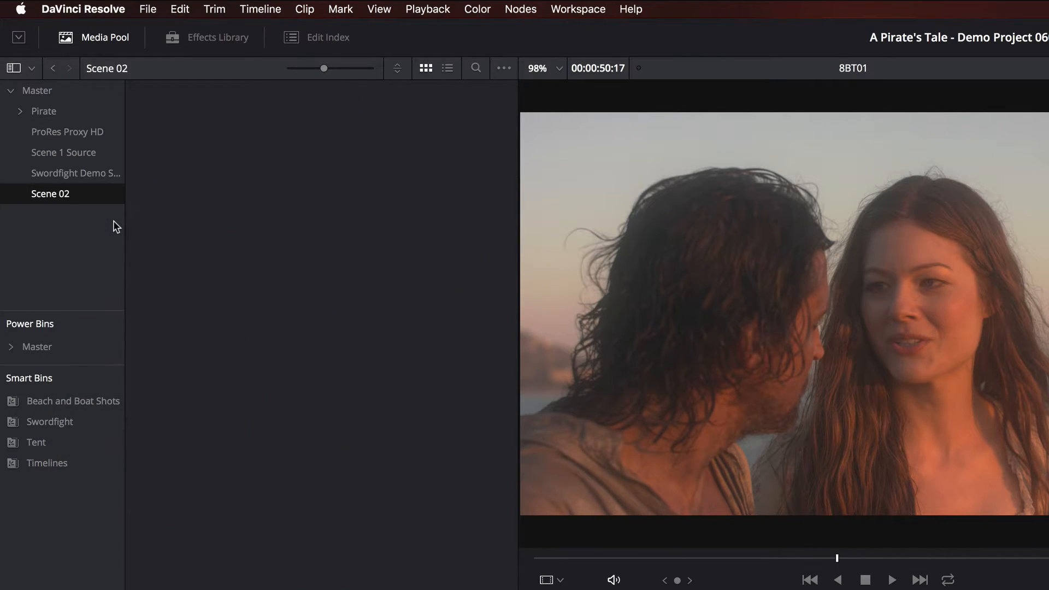
Move the six 2AT clips from the ProRes Proxy HD bin into the Scene 02 bin.
{"action": "left_click", "coordinate": [60, 135]}
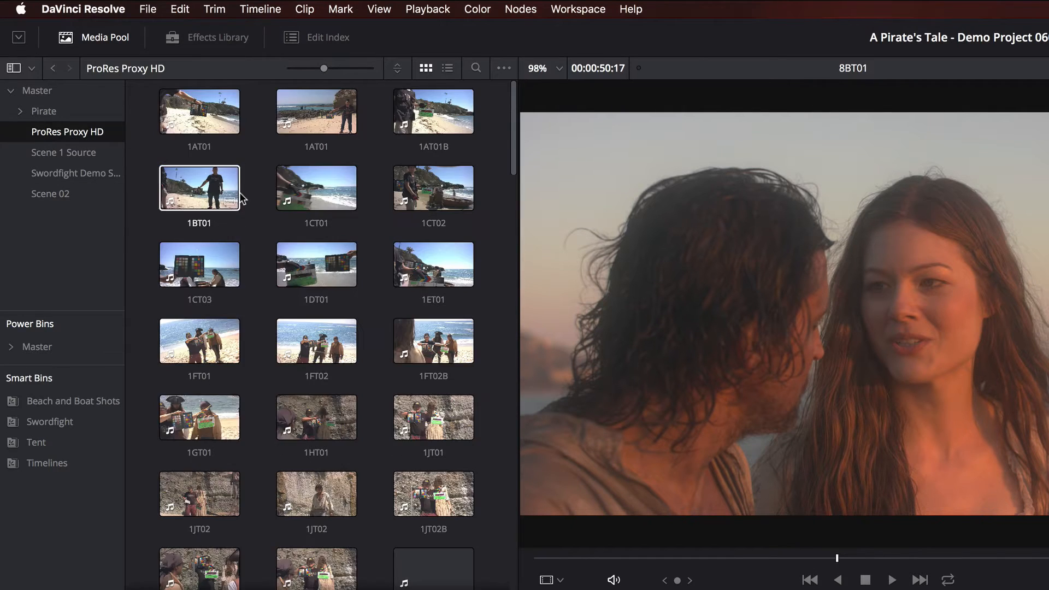
{"action": "scroll", "coordinate": [240, 192], "scroll_direction": "down", "scroll_amount": 5}
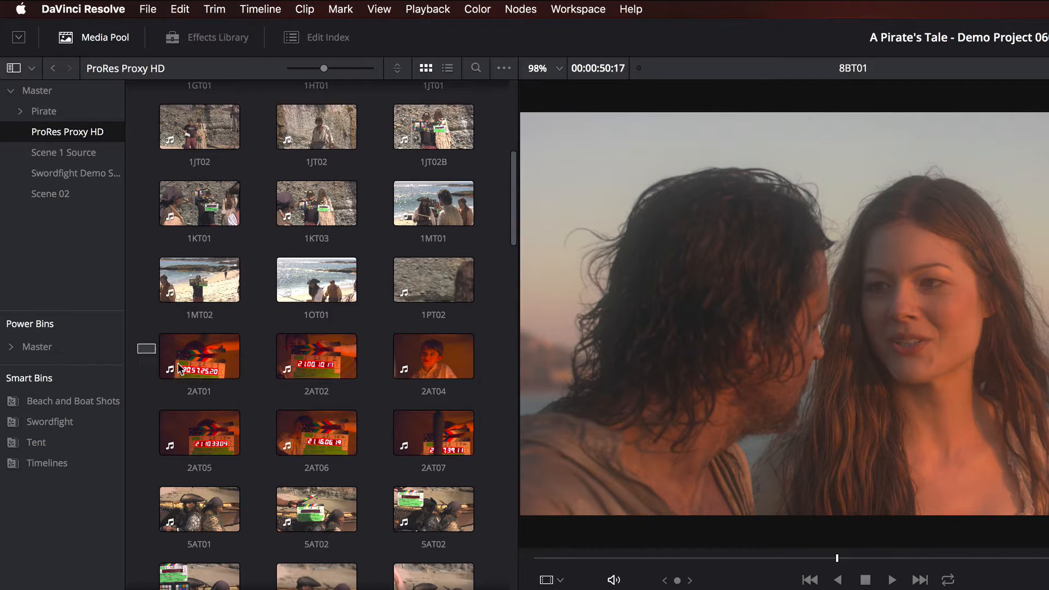
{"action": "left_click_drag", "start_coordinate": [141, 340], "coordinate": [476, 457]}
{"action": "left_click_drag", "start_coordinate": [219, 359], "coordinate": [63, 195]}
{"action": "left_click", "coordinate": [64, 195]}
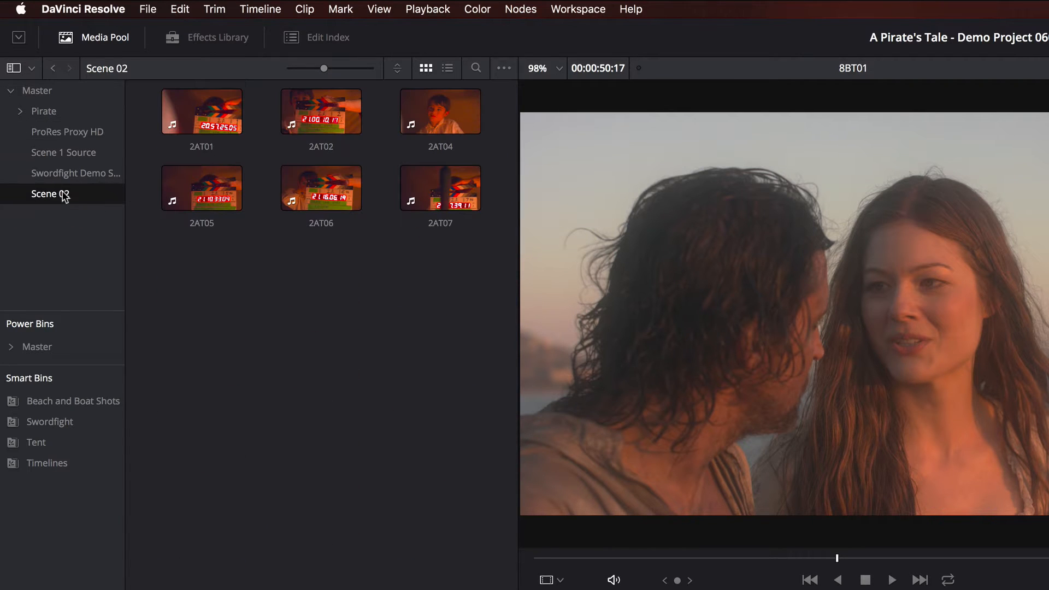
Create a smart bin named Drone Shots whose rule matches clips with Keywords containing Drone.
{"action": "right_click", "coordinate": [19, 481]}
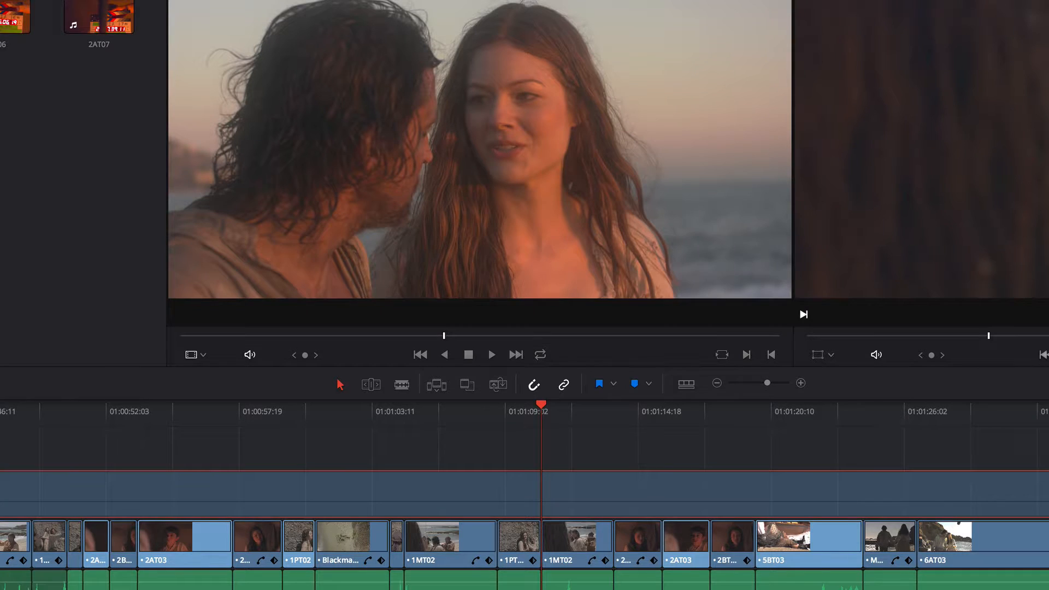
{"action": "left_click", "coordinate": [106, 495]}
{"action": "type", "text": "Drone Shots"}
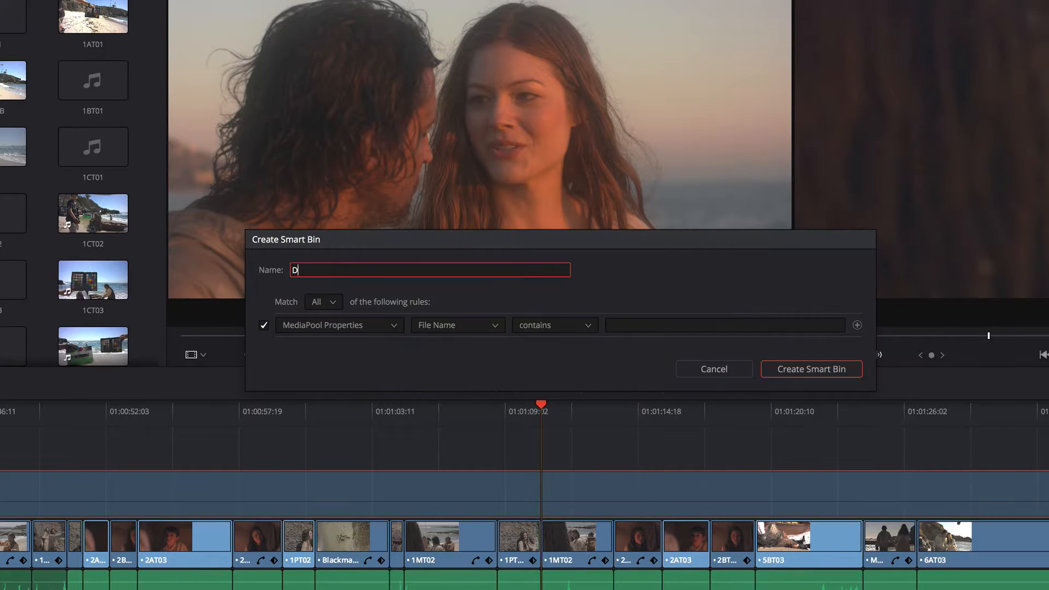
{"action": "left_click", "coordinate": [493, 326]}
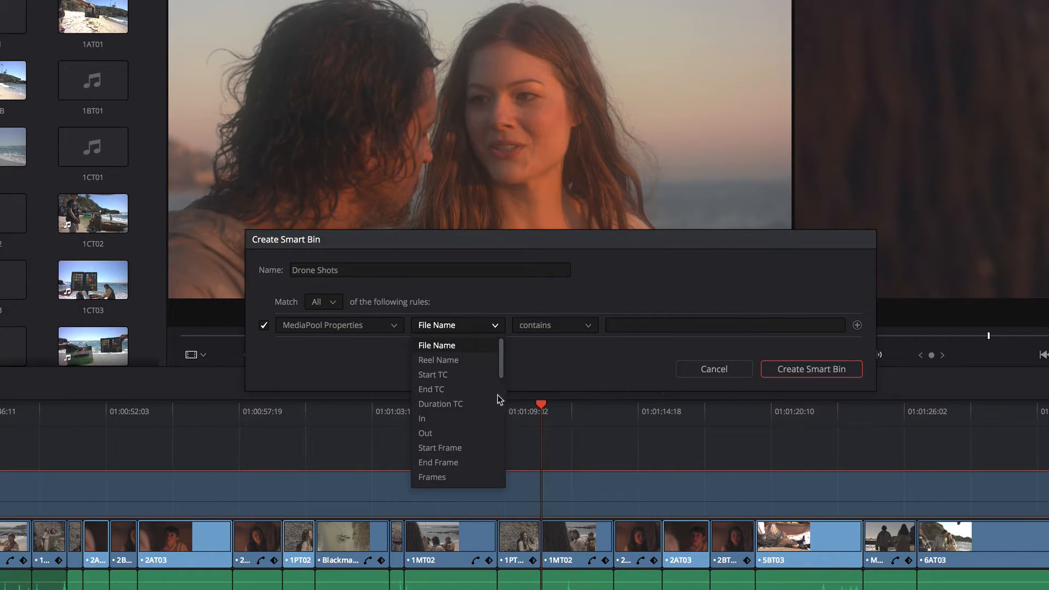
{"action": "left_click_drag", "start_coordinate": [500, 365], "coordinate": [500, 445]}
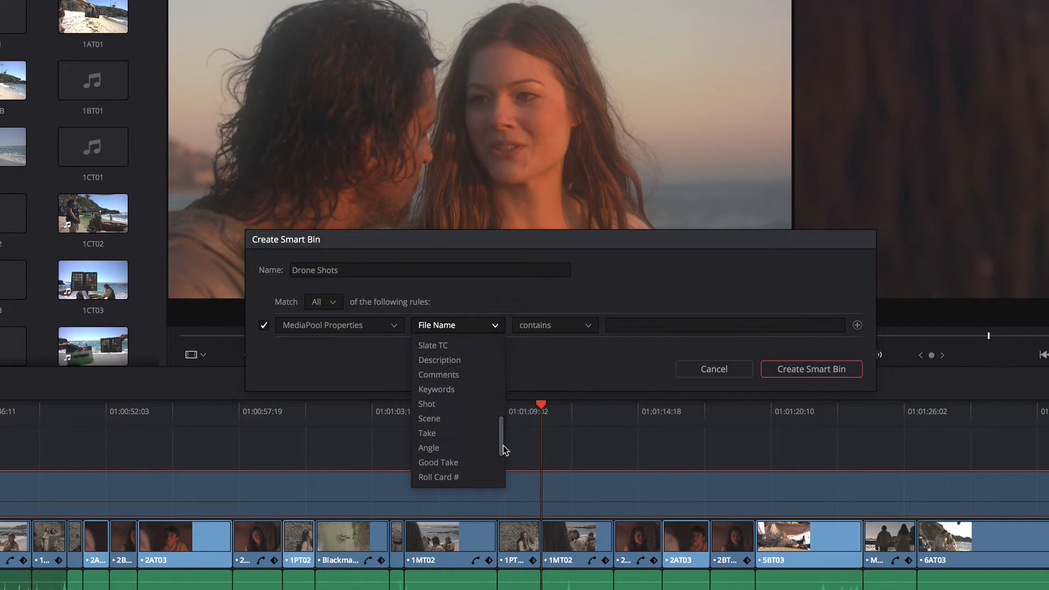
{"action": "left_click", "coordinate": [671, 323]}
{"action": "type", "text": "Drone"}
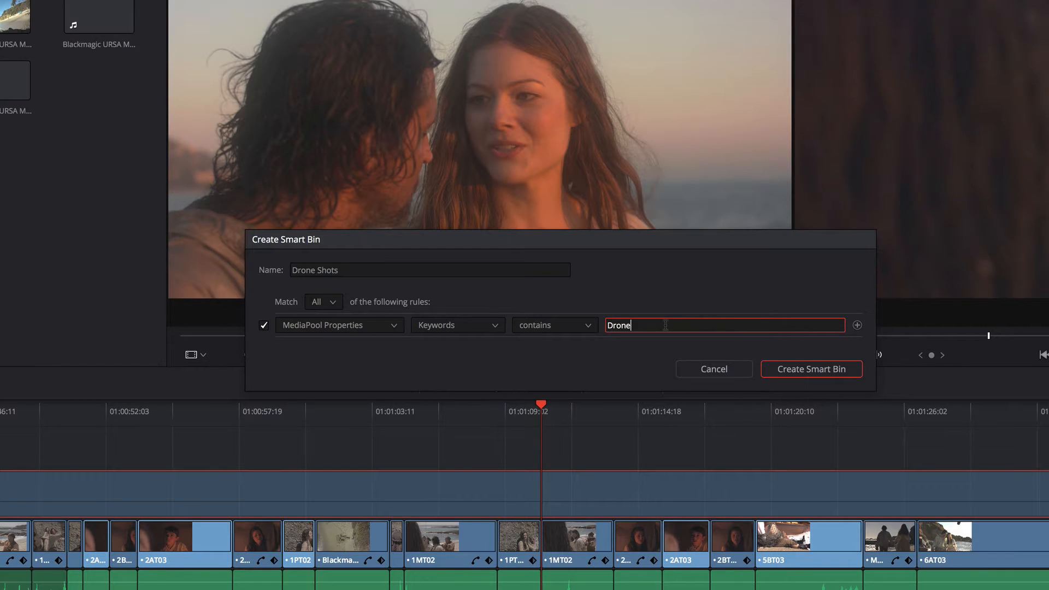
{"action": "left_click", "coordinate": [781, 369]}
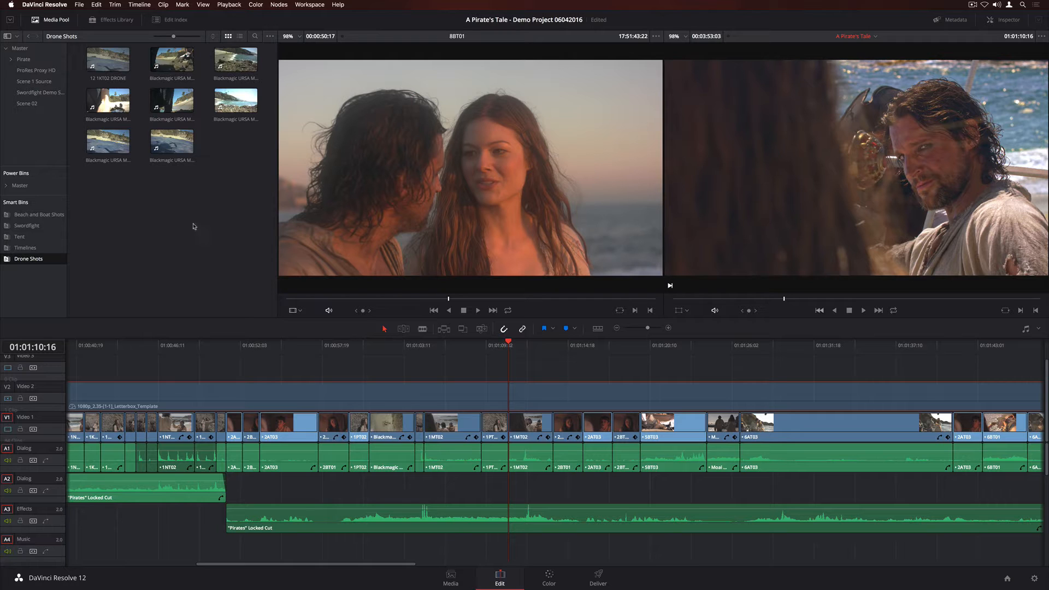
Browse the Drone Shots smart bin contents and the other bins of the project.
{"action": "left_click", "coordinate": [174, 138]}
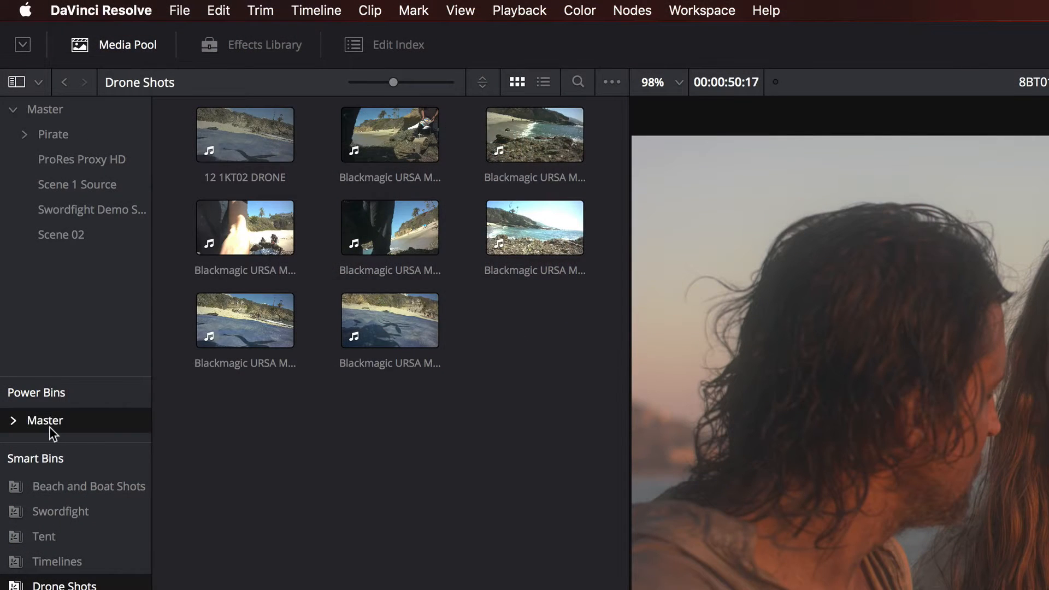
{"action": "left_click", "coordinate": [22, 187]}
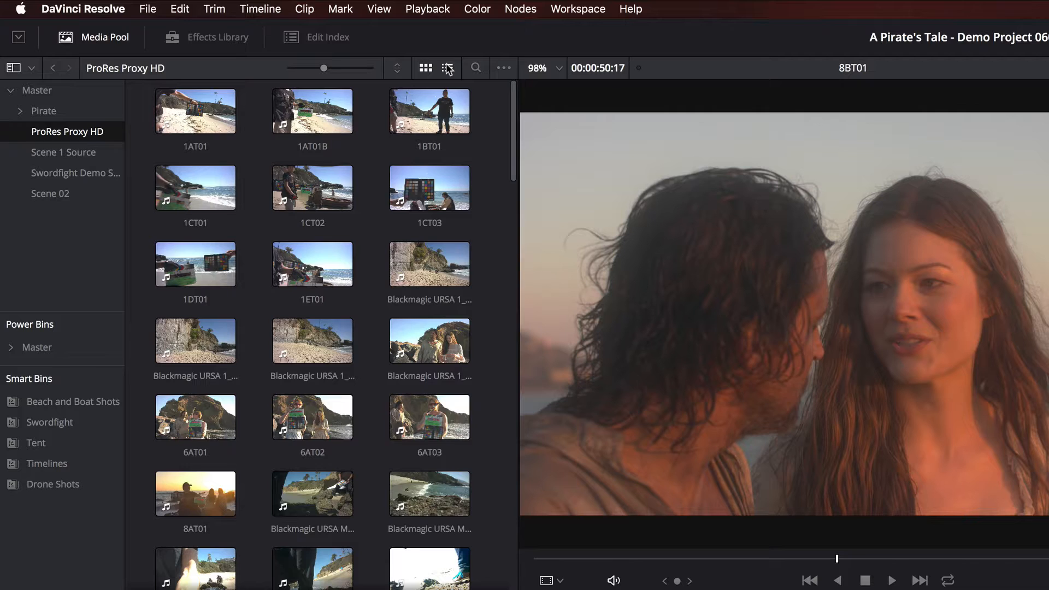
{"action": "left_click", "coordinate": [240, 36]}
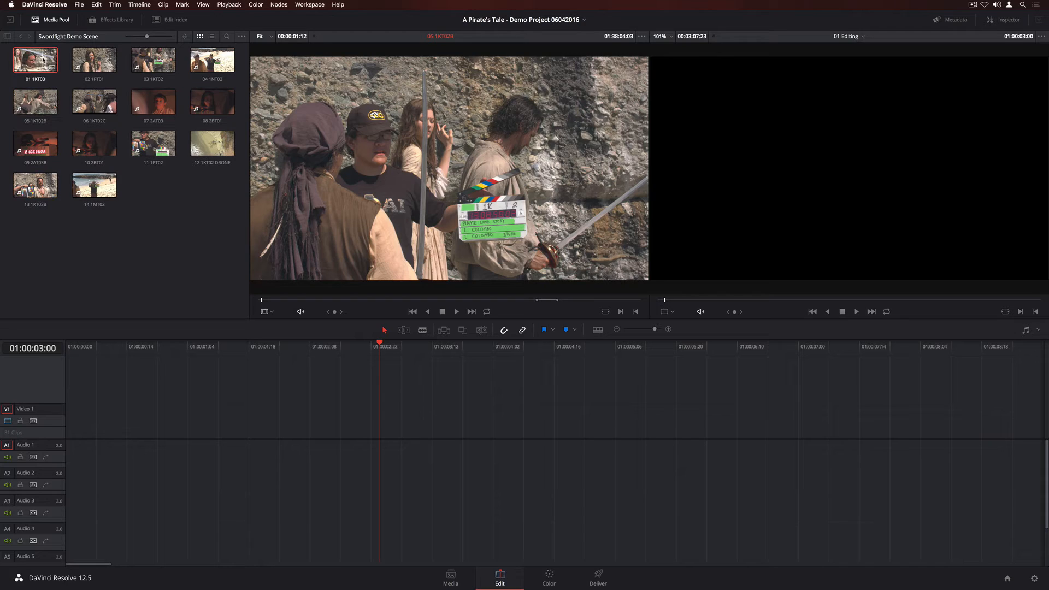
Mark in and out points on clip 01 1KT03 and drag it to the start of the timeline.
{"action": "left_click", "coordinate": [43, 59]}
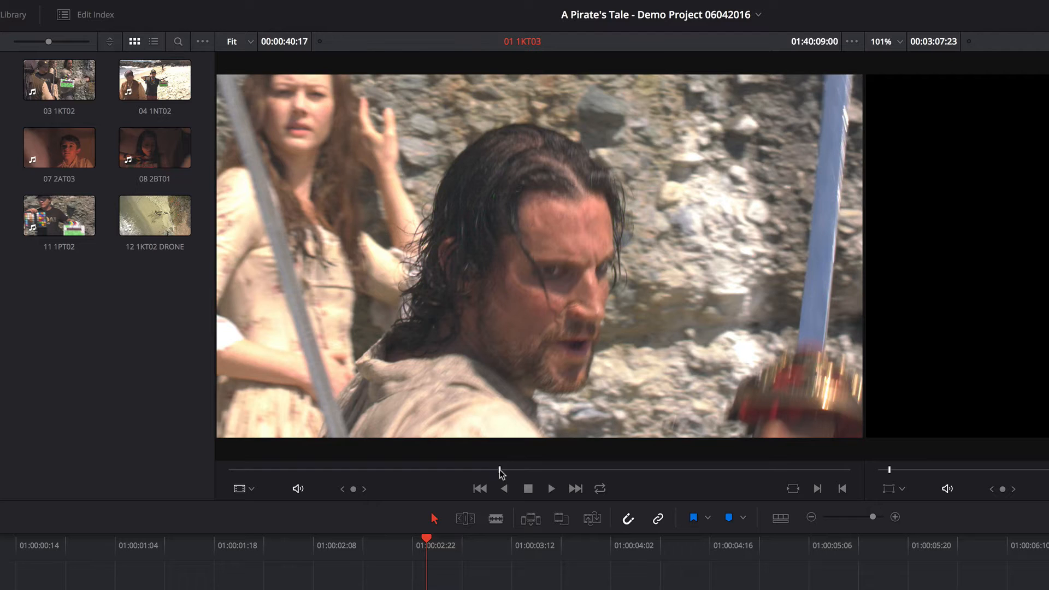
{"action": "key", "text": "i"}
{"action": "left_click_drag", "start_coordinate": [499, 471], "coordinate": [518, 473]}
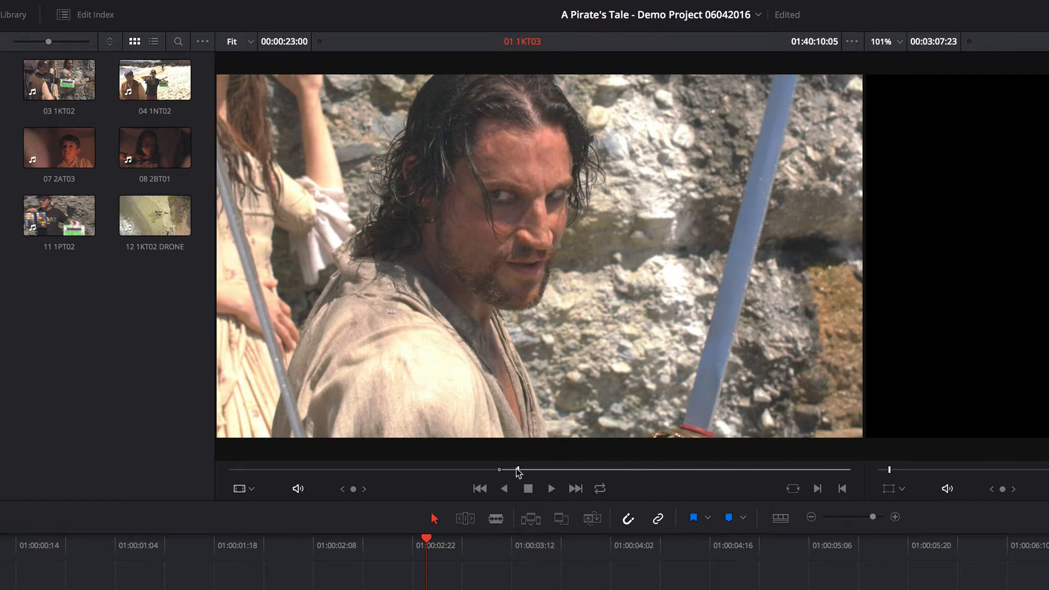
{"action": "key", "text": "o"}
{"action": "left_click_drag", "start_coordinate": [436, 203], "coordinate": [69, 433]}
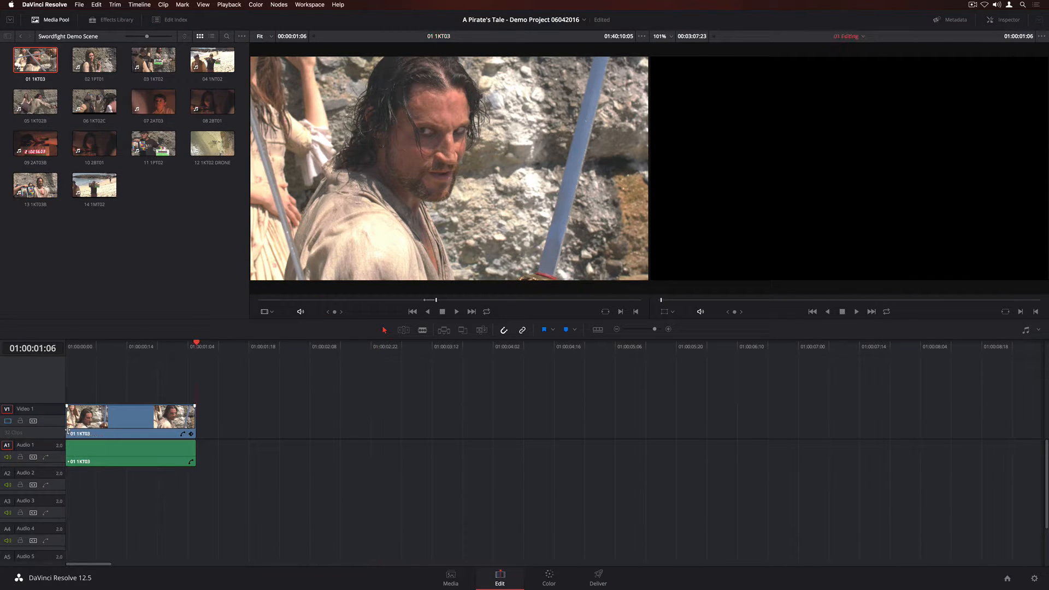
Load clip 03 1KT02 into the source viewer and drop it onto the timeline viewer to edit it in.
{"action": "double_click", "coordinate": [153, 60]}
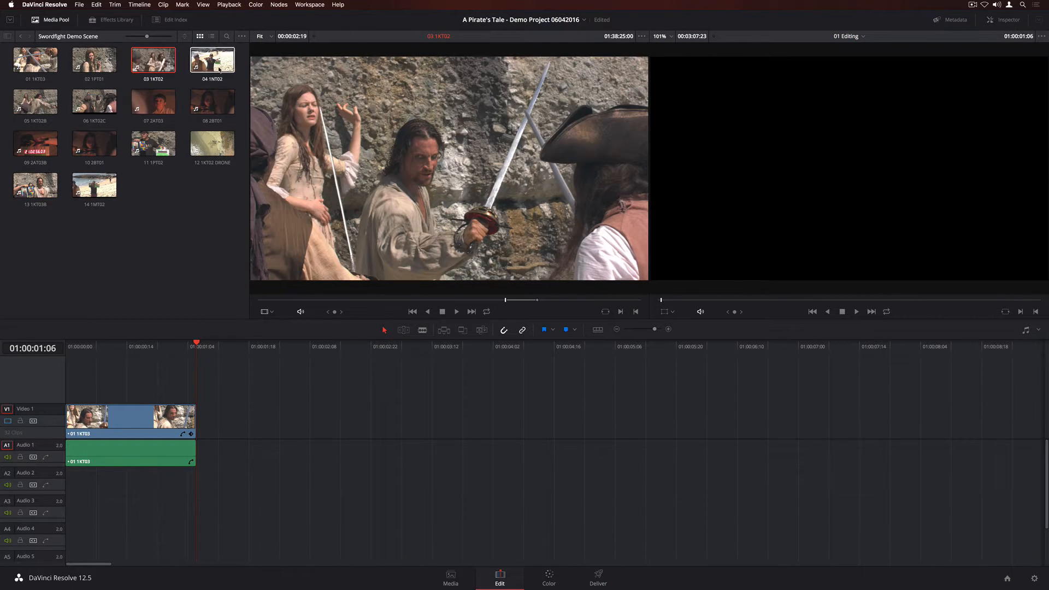
{"action": "left_click_drag", "start_coordinate": [473, 190], "coordinate": [1006, 122]}
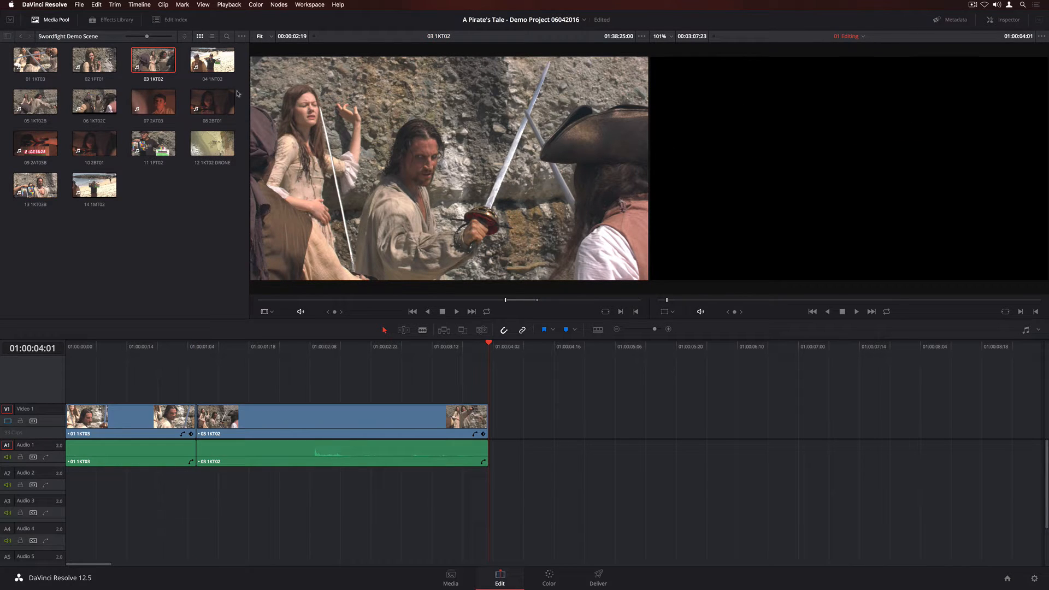
Mark new in and out points on the source clip and edit it into the timeline at an earlier playhead position.
{"action": "left_click", "coordinate": [609, 300]}
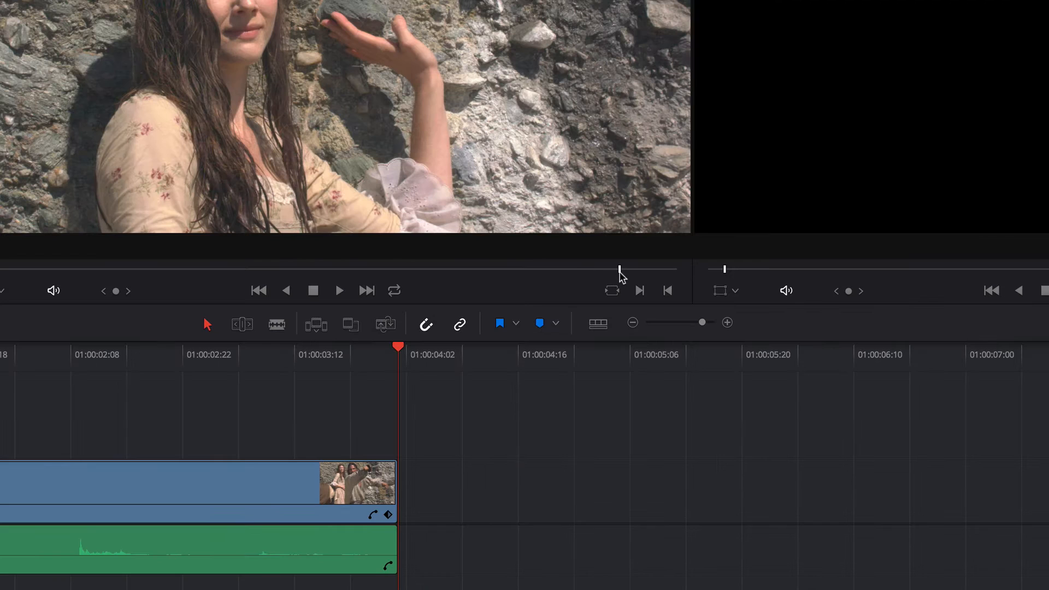
{"action": "key", "text": "i"}
{"action": "left_click_drag", "start_coordinate": [620, 272], "coordinate": [645, 272]}
{"action": "key", "text": "o"}
{"action": "left_click_drag", "start_coordinate": [398, 350], "coordinate": [201, 362]}
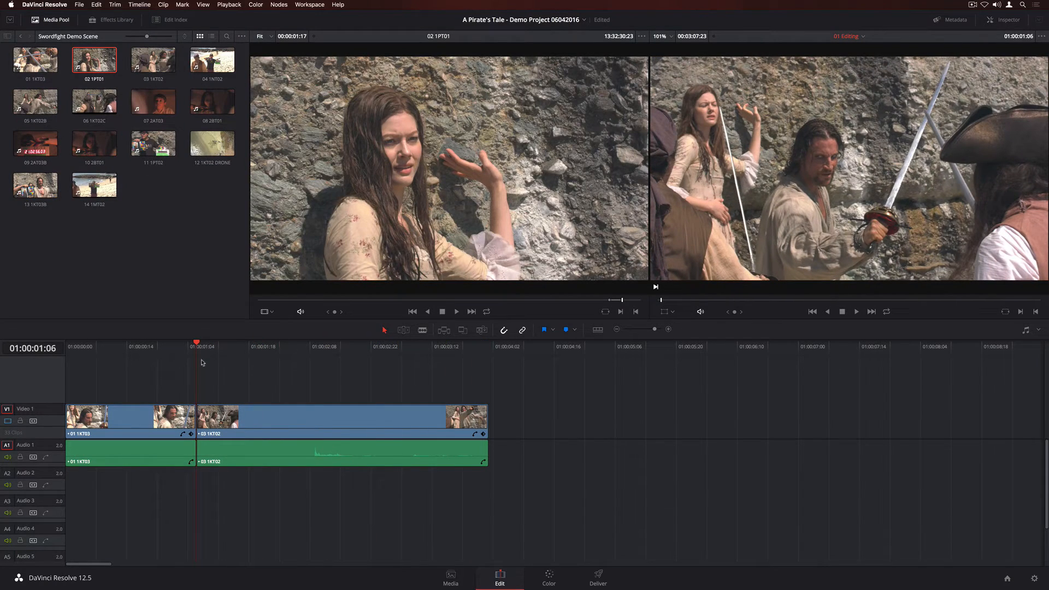
{"action": "left_click_drag", "start_coordinate": [418, 206], "coordinate": [1009, 102]}
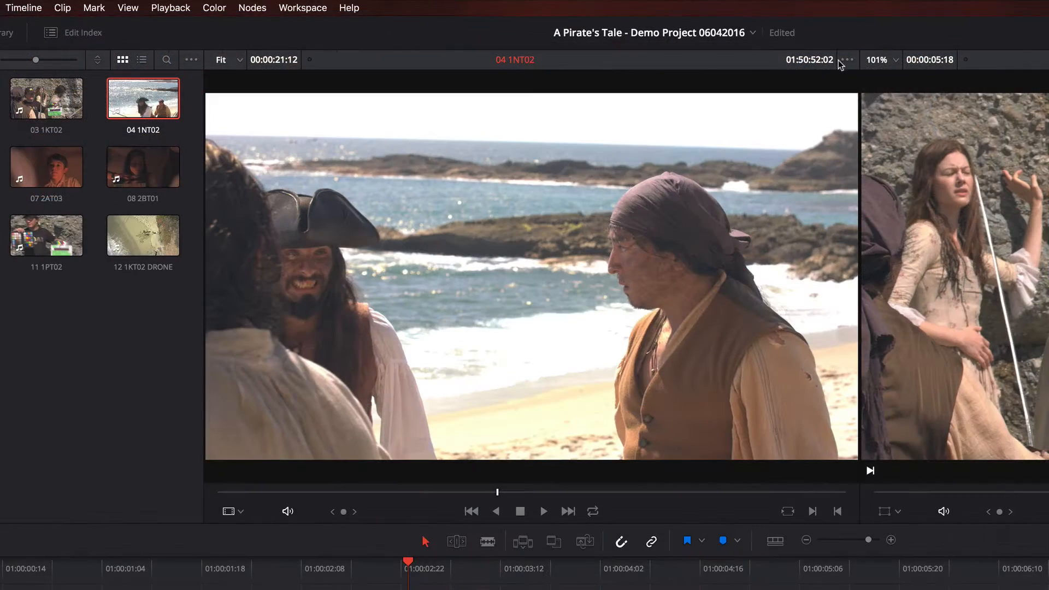
Show the audio waveform overlay in the source viewer and scrub through clip 04 1NT02.
{"action": "left_click", "coordinate": [844, 60]}
{"action": "left_click", "coordinate": [940, 104]}
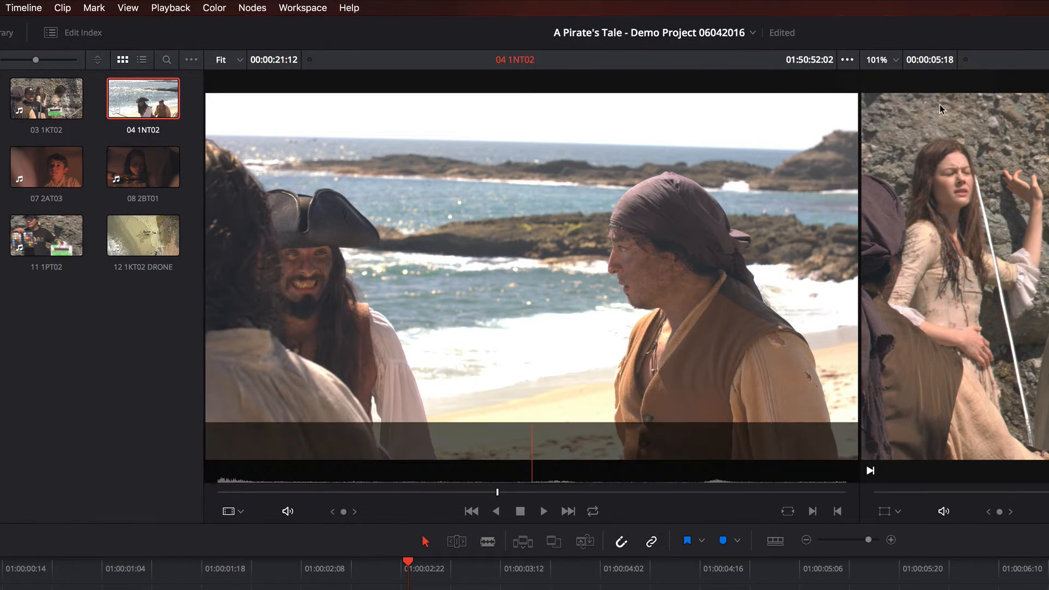
{"action": "left_click_drag", "start_coordinate": [497, 491], "coordinate": [564, 502]}
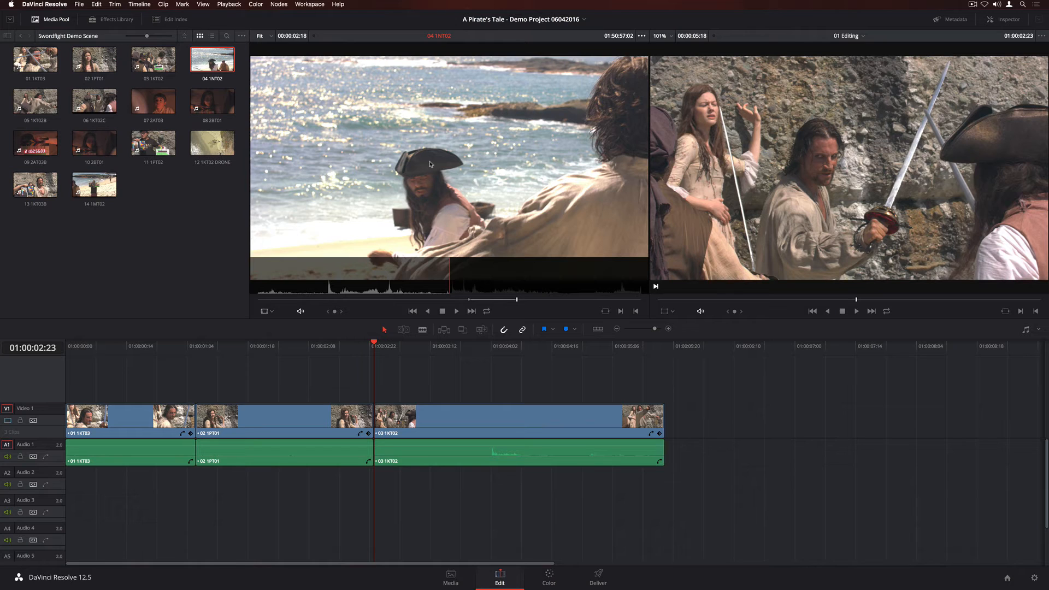
Append clip 04 1NT02 at the end of the timeline.
{"action": "left_click_drag", "start_coordinate": [571, 168], "coordinate": [1045, 210]}
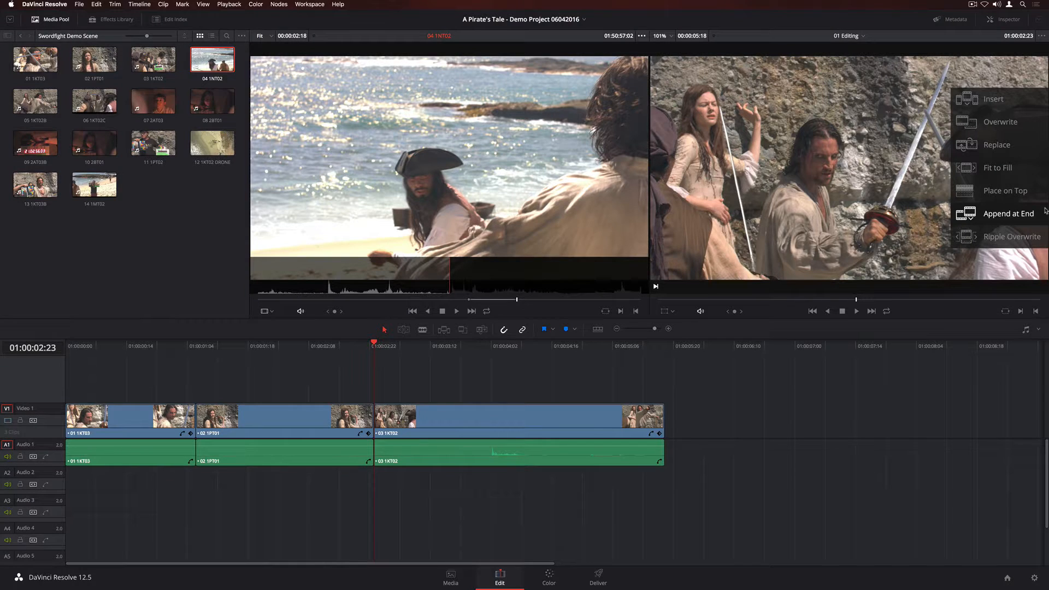
{"action": "left_click_drag", "start_coordinate": [1045, 210], "coordinate": [1045, 210]}
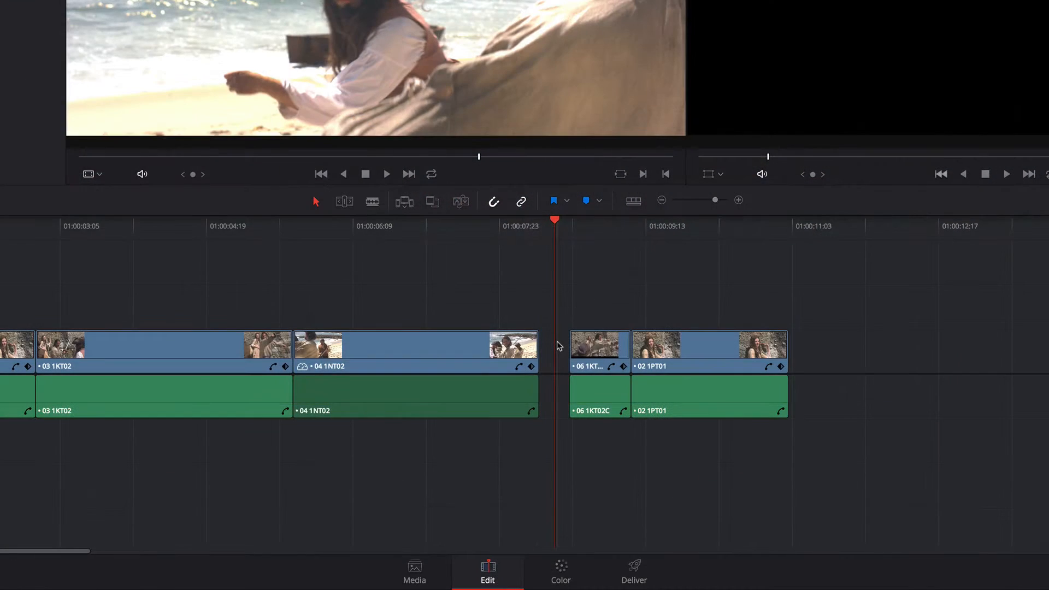
Fill the gap before 06 1KT02C in the timeline with clip 05 1KT02B.
{"action": "key", "text": "apostrophe"}
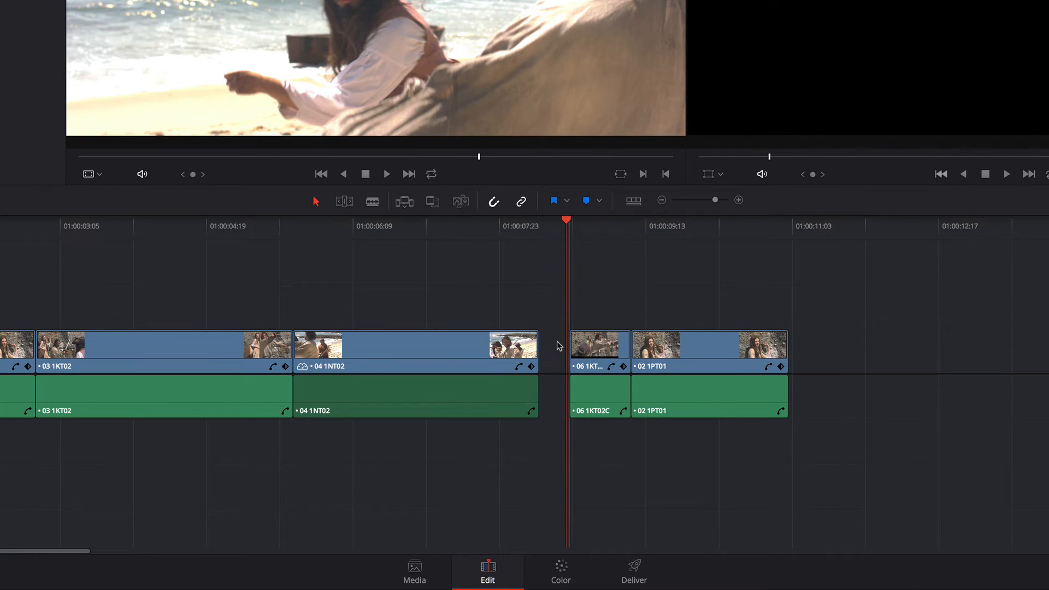
{"action": "left_click", "coordinate": [556, 341]}
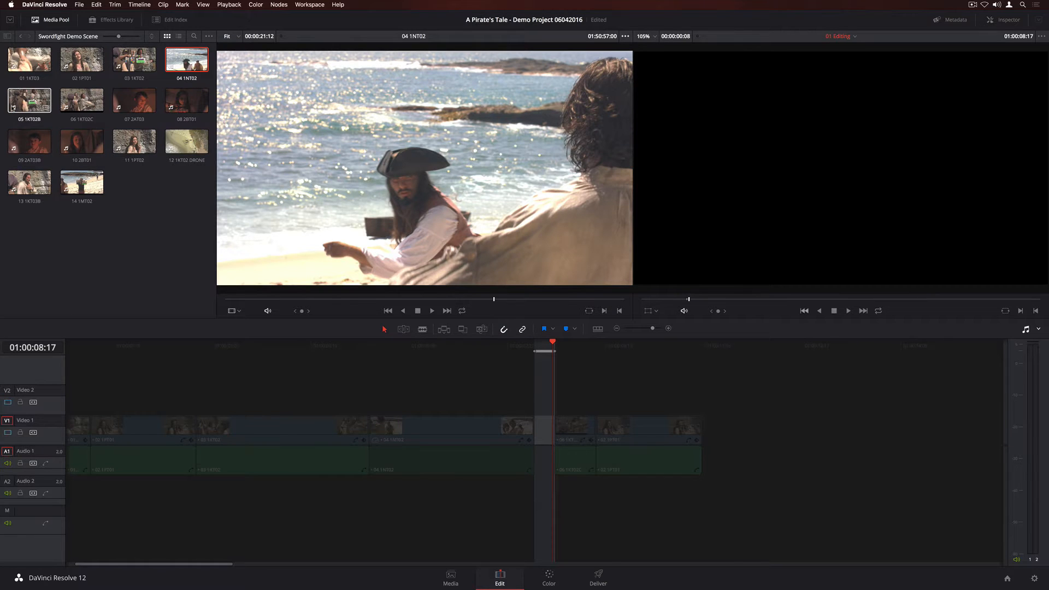
{"action": "double_click", "coordinate": [22, 103]}
{"action": "left_click_drag", "start_coordinate": [13, 107], "coordinate": [1008, 244]}
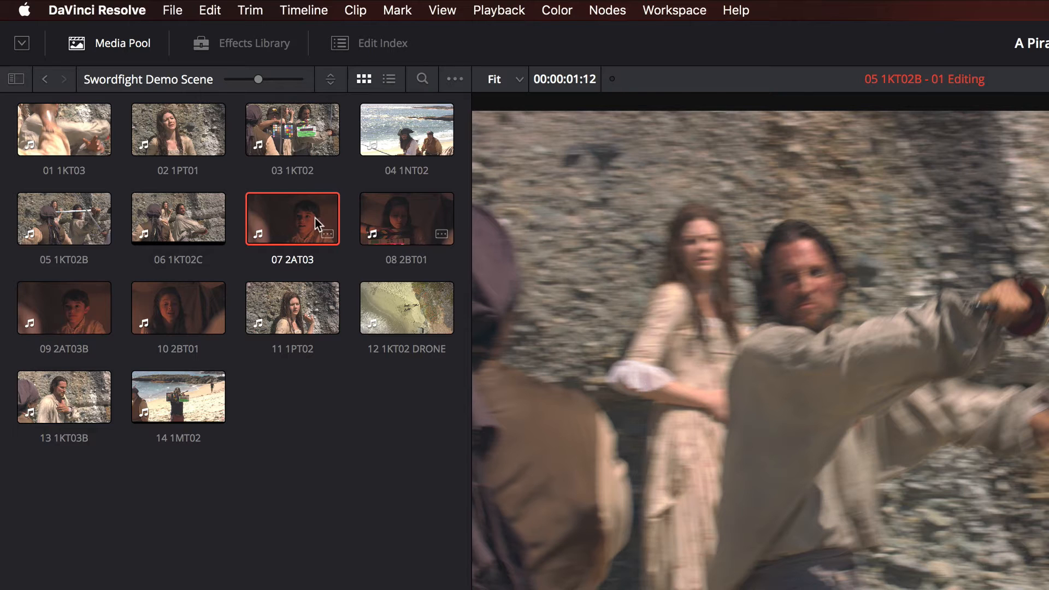
Load clip 07 2AT03 and place it on the track above, overlapping the cut between 06 and 08 2BT01, then play it back.
{"action": "double_click", "coordinate": [138, 98]}
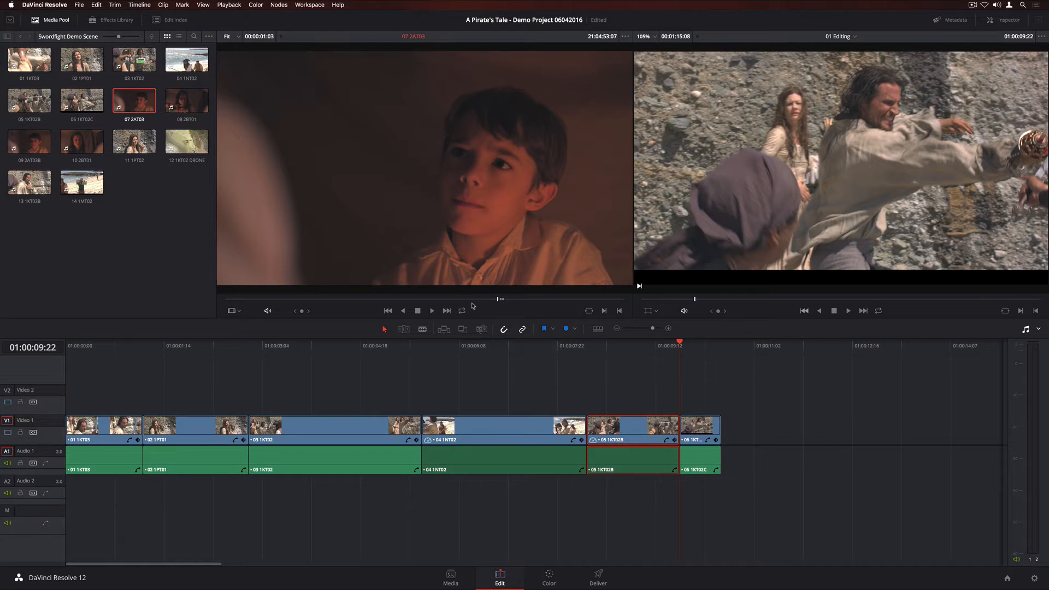
{"action": "right_click", "coordinate": [498, 300]}
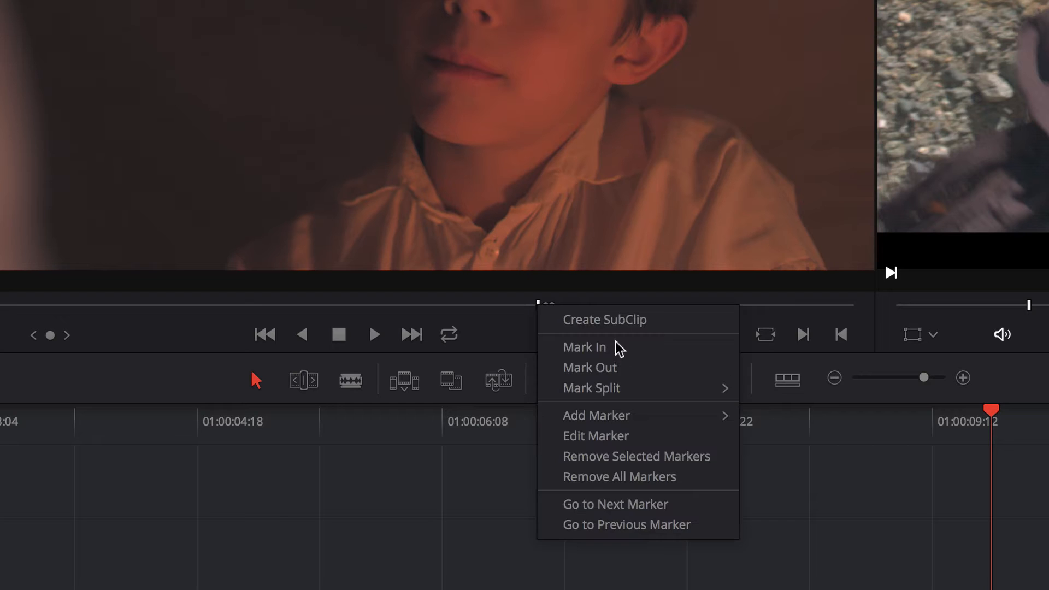
{"action": "mouse_move", "coordinate": [547, 336]}
{"action": "left_click", "coordinate": [821, 434]}
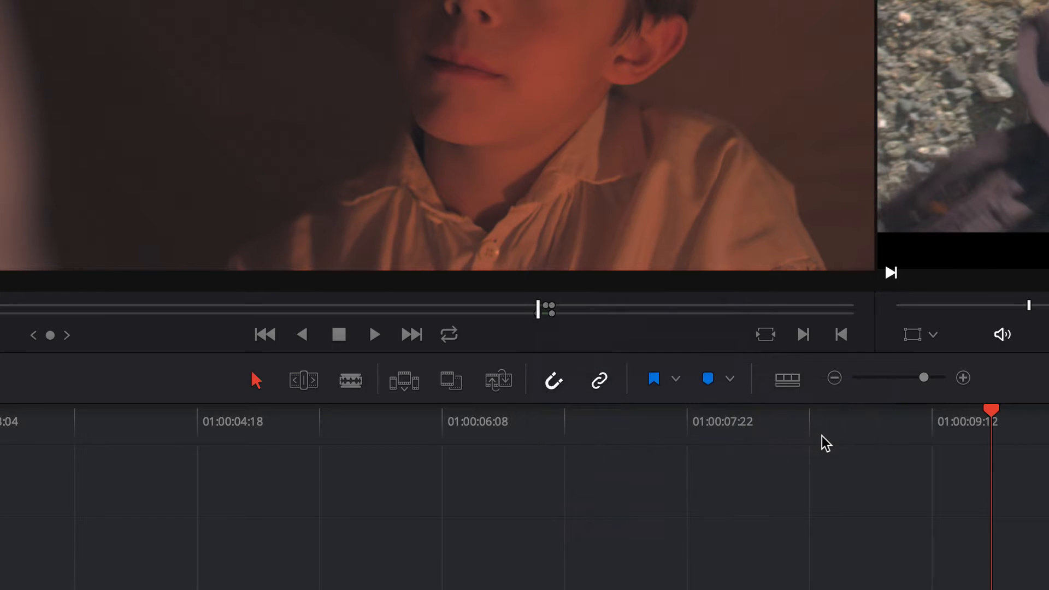
{"action": "left_click_drag", "start_coordinate": [572, 68], "coordinate": [721, 400]}
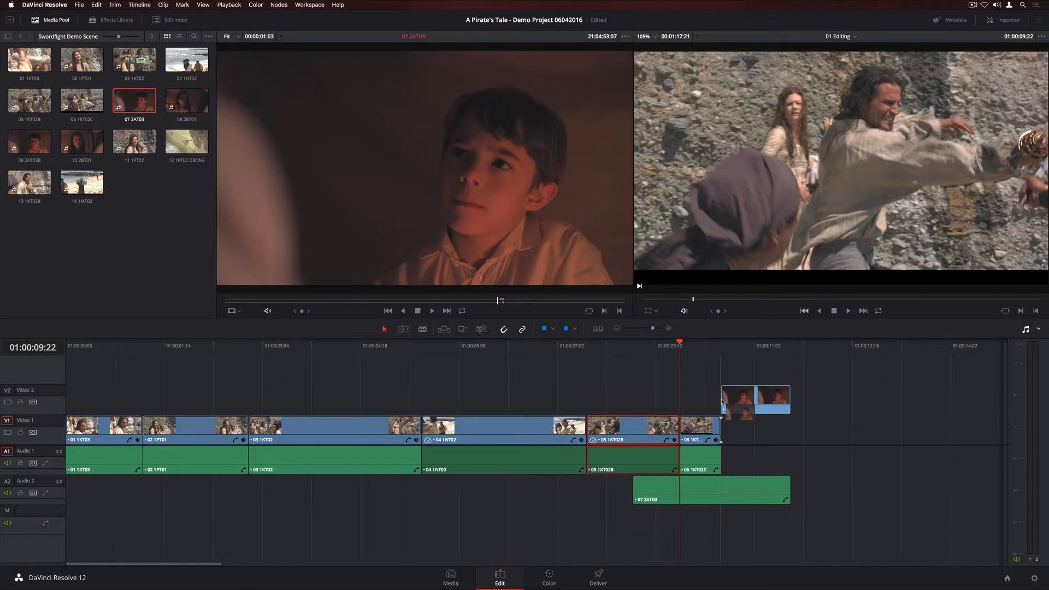
{"action": "key", "text": "space"}
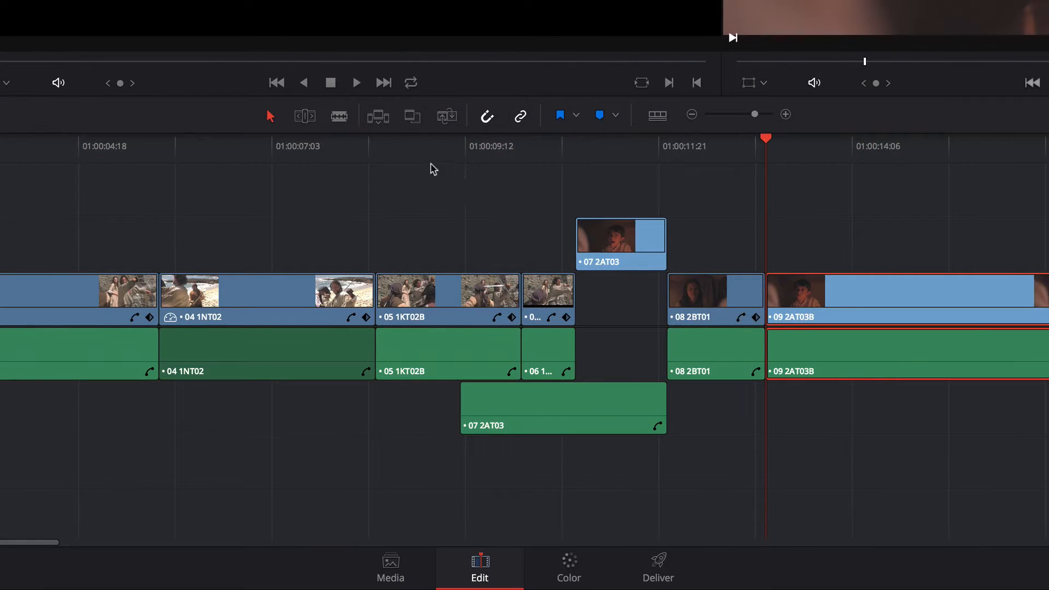
Select clips 05 1KT02B through 08 2BT01 with the overlapping 07 2AT03 and move them ahead of 04 1NT02.
{"action": "left_click_drag", "start_coordinate": [469, 355], "coordinate": [639, 503]}
{"action": "left_click_drag", "start_coordinate": [734, 428], "coordinate": [733, 428]}
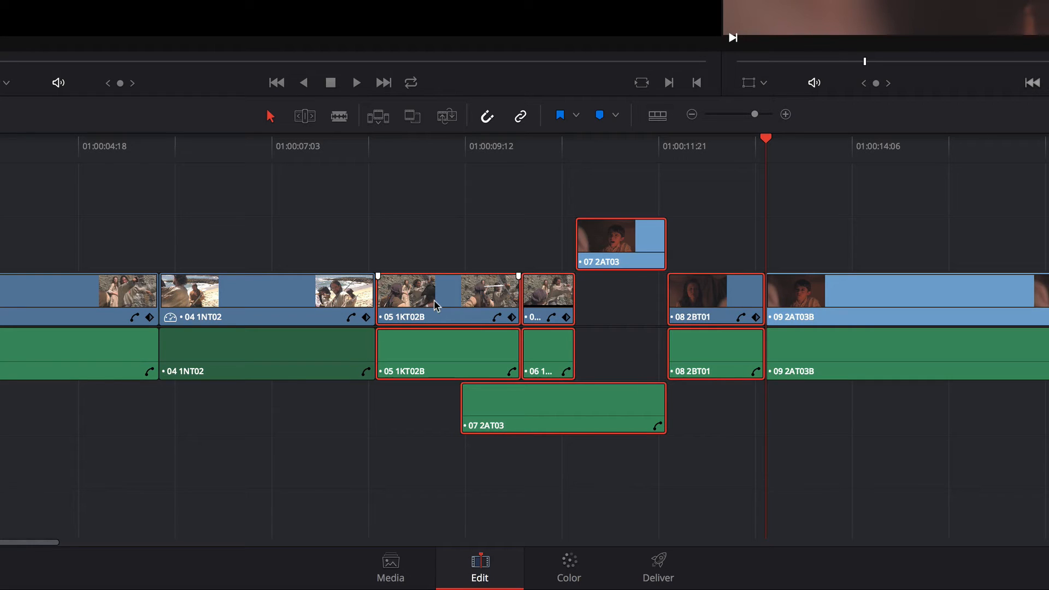
{"action": "left_click_drag", "start_coordinate": [435, 305], "coordinate": [266, 284]}
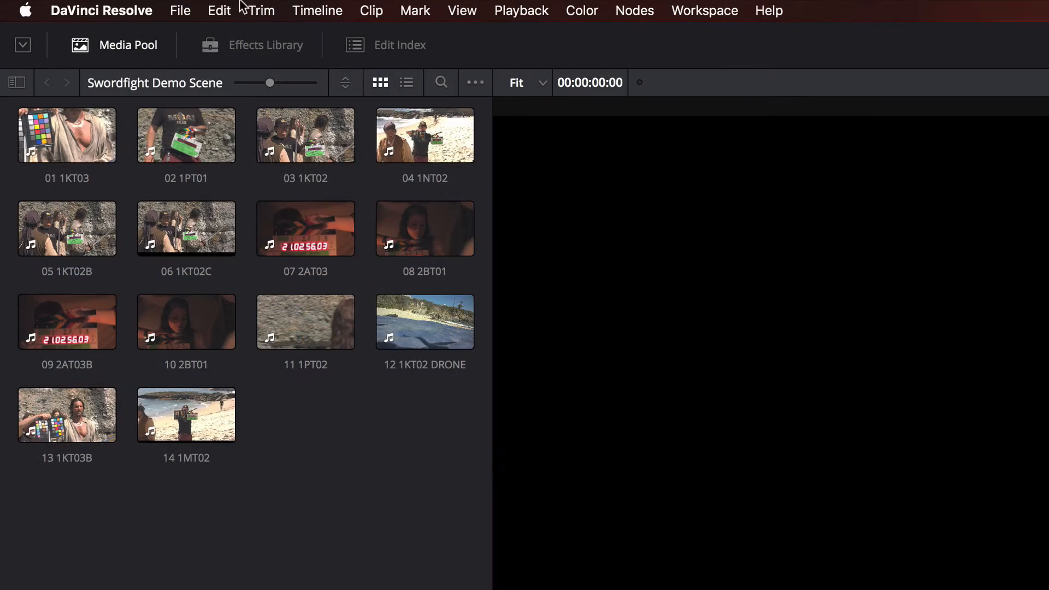
Ripple cut the selected clip 04 1NT02 out of the timeline.
{"action": "left_click", "coordinate": [218, 9]}
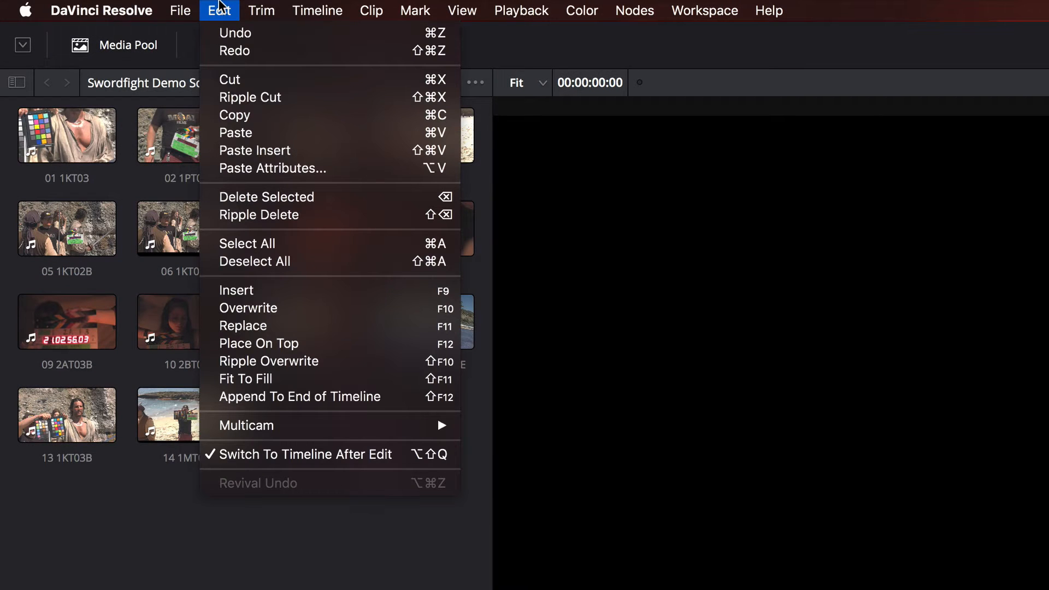
{"action": "mouse_move", "coordinate": [362, 9]}
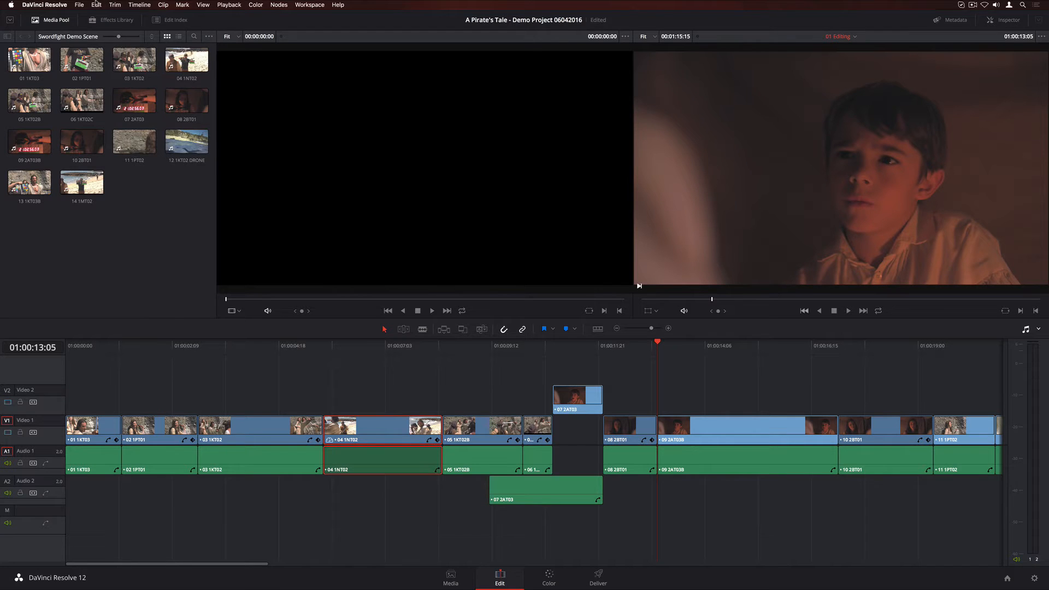
{"action": "left_click", "coordinate": [219, 10]}
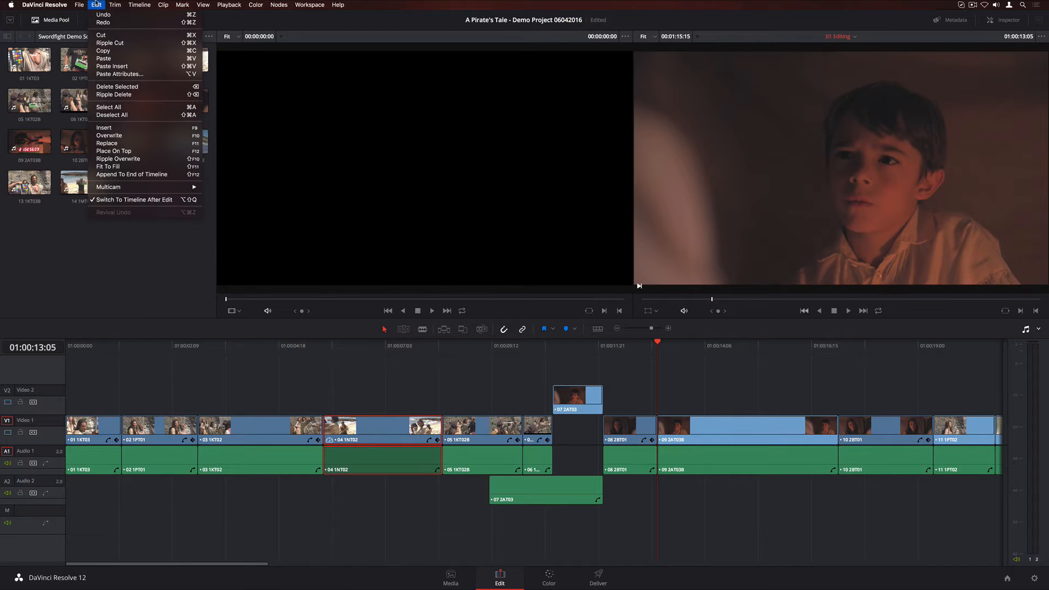
{"action": "left_click", "coordinate": [123, 44]}
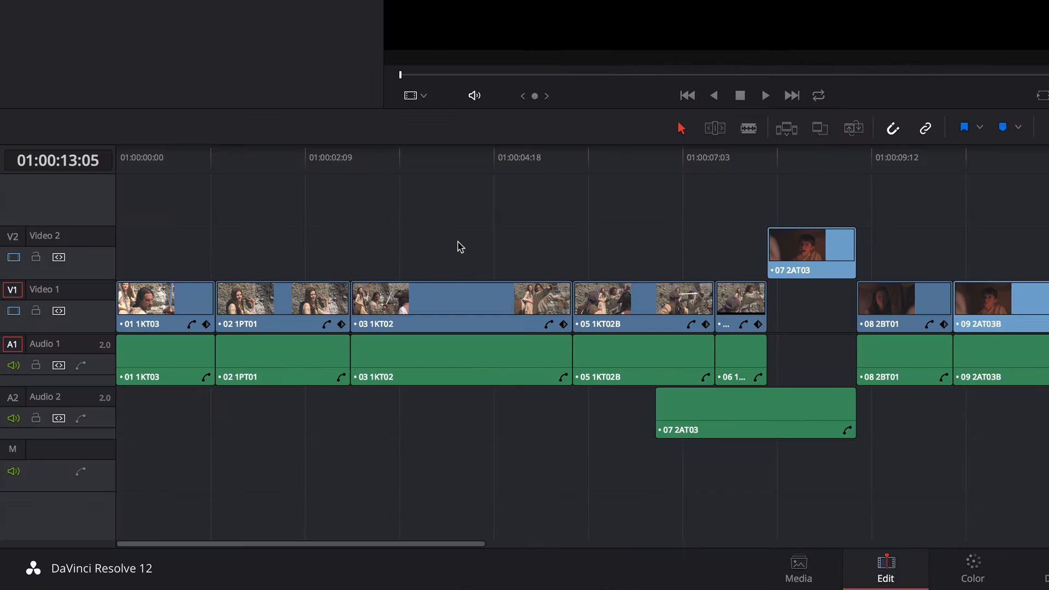
Paste Insert the copied clips at the playhead inside 09 2AT03B.
{"action": "left_click_drag", "start_coordinate": [259, 396], "coordinate": [172, 469]}
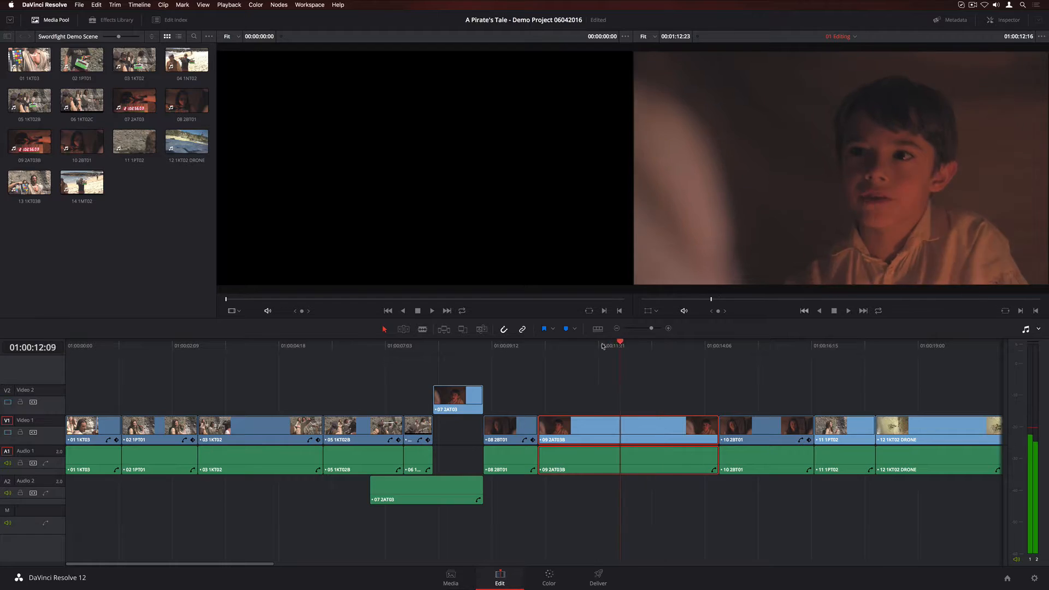
{"action": "left_click", "coordinate": [96, 4]}
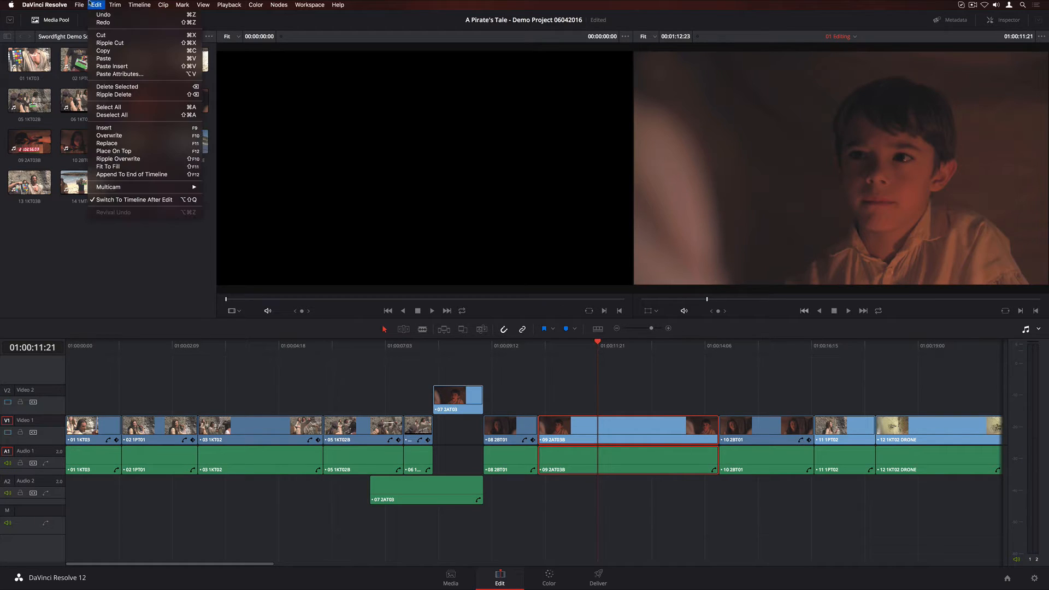
{"action": "left_click", "coordinate": [139, 66]}
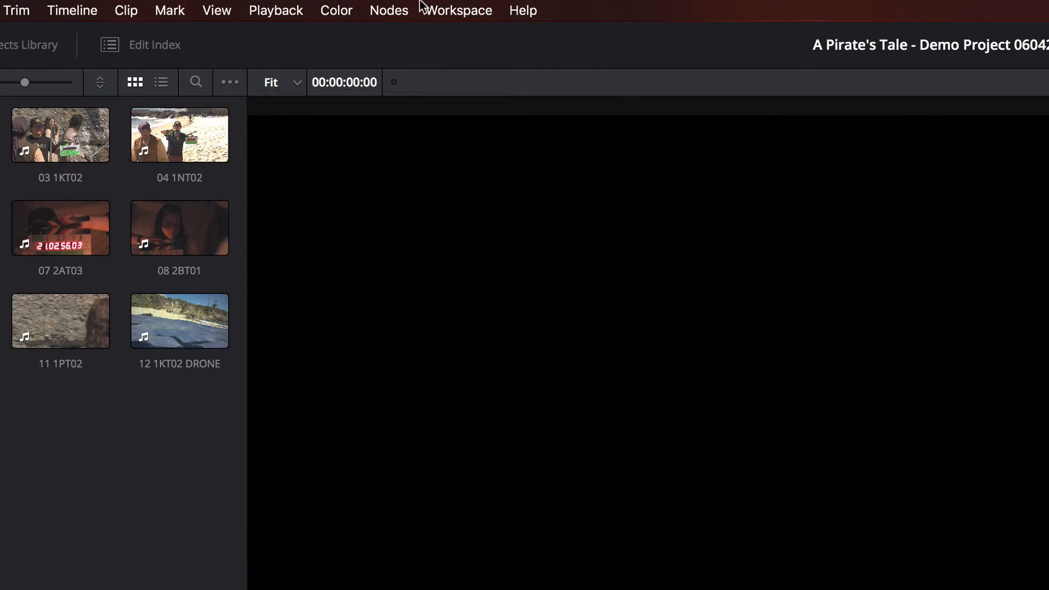
Switch the viewer to Cinema Viewer mode to watch the edit full screen.
{"action": "left_click", "coordinate": [308, 5]}
{"action": "mouse_move", "coordinate": [343, 24]}
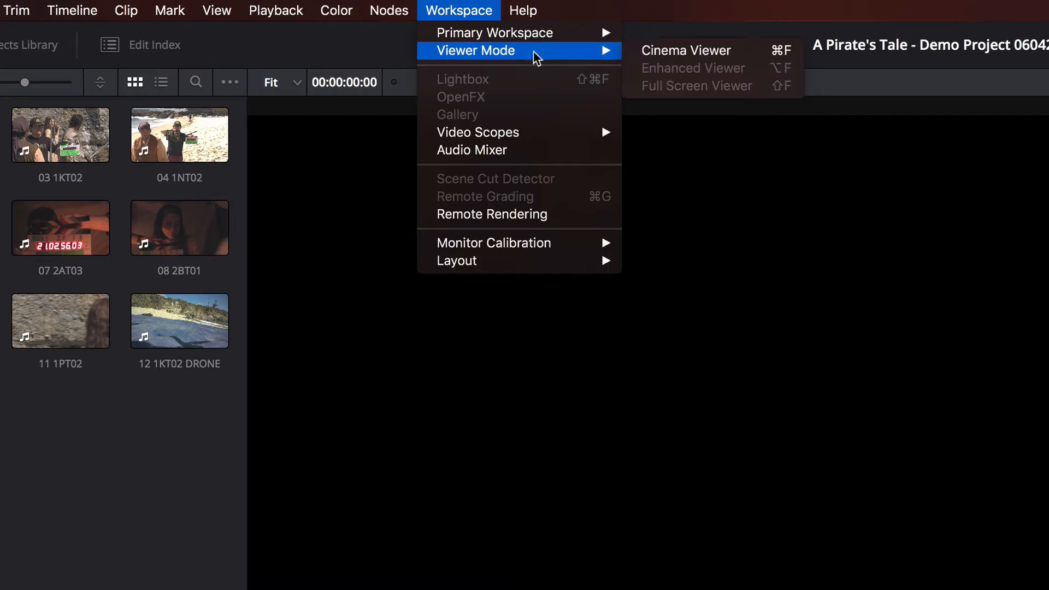
{"action": "left_click", "coordinate": [762, 57]}
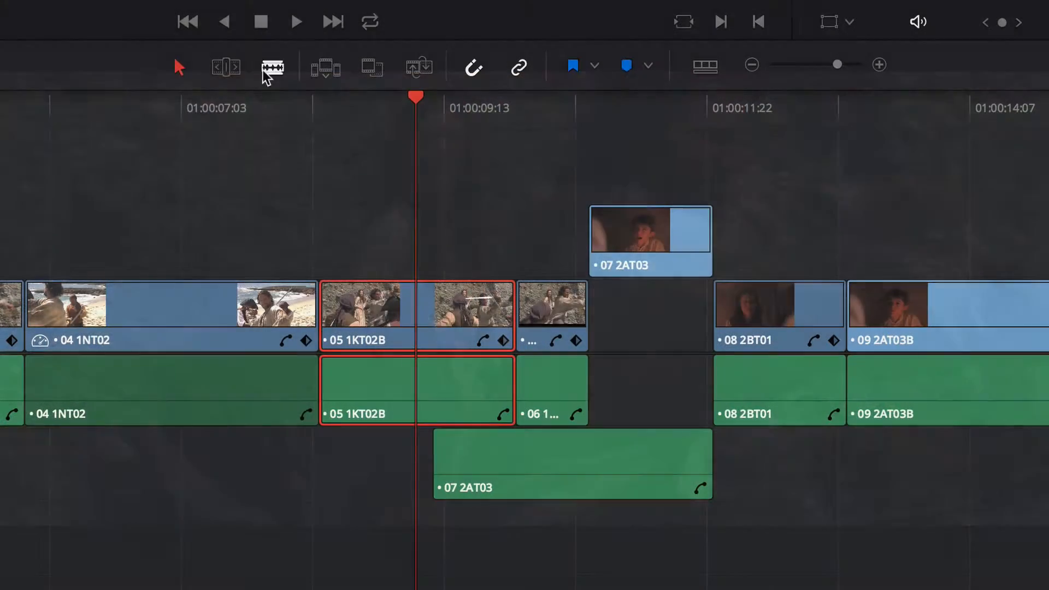
Switch to Trim Edit mode and select the edit point between 04 1NT02 and 05 1KT02B.
{"action": "left_click", "coordinate": [226, 67]}
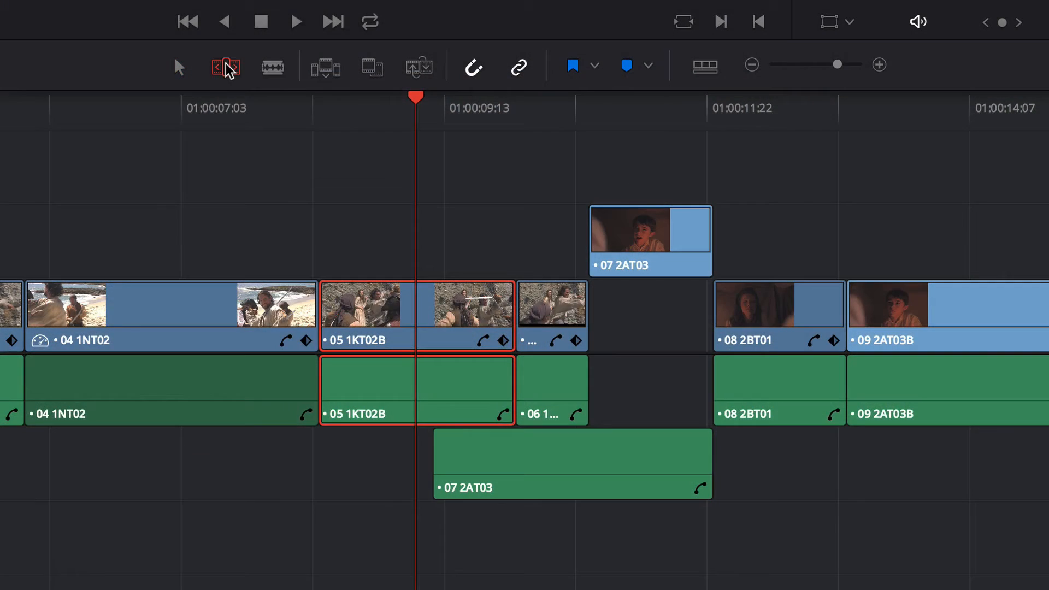
{"action": "left_click", "coordinate": [318, 308]}
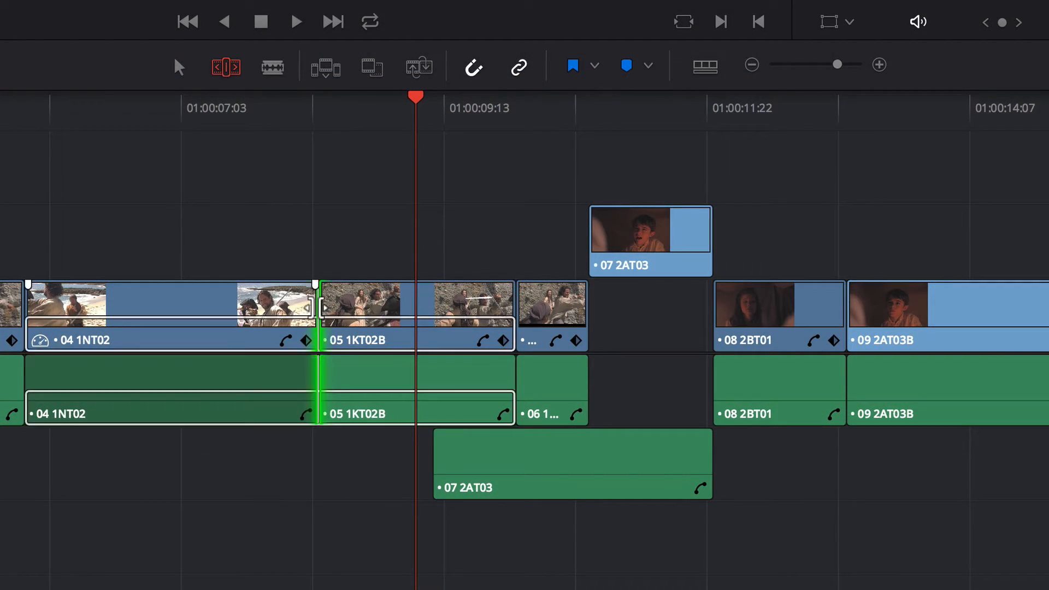
{"action": "mouse_move", "coordinate": [321, 307]}
{"action": "left_mouse_down"}
{"action": "mouse_move", "coordinate": [382, 306]}
{"action": "mouse_move", "coordinate": [323, 306]}
{"action": "mouse_move", "coordinate": [334, 308]}
{"action": "mouse_move", "coordinate": [312, 296]}
{"action": "mouse_move", "coordinate": [394, 296]}
{"action": "mouse_move", "coordinate": [291, 298]}
{"action": "mouse_move", "coordinate": [318, 315]}
{"action": "mouse_move", "coordinate": [378, 316]}
{"action": "mouse_move", "coordinate": [321, 317]}
{"action": "left_mouse_up"}
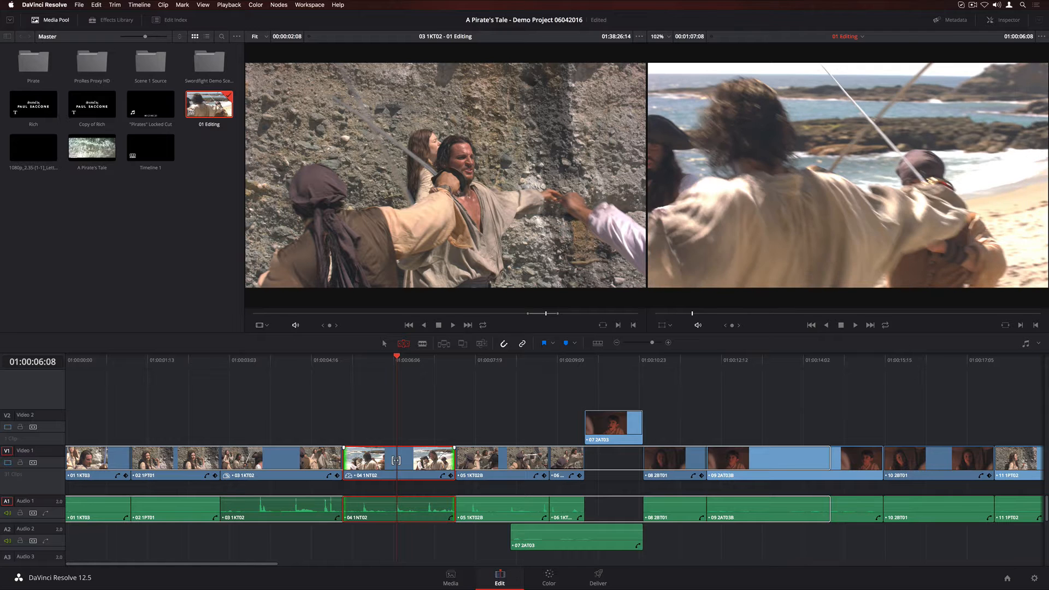
Slip the contents of clip 04 1NT02 in Trim Edit mode.
{"action": "left_click_drag", "start_coordinate": [383, 459], "coordinate": [402, 474]}
{"action": "left_click_drag", "start_coordinate": [420, 473], "coordinate": [420, 474]}
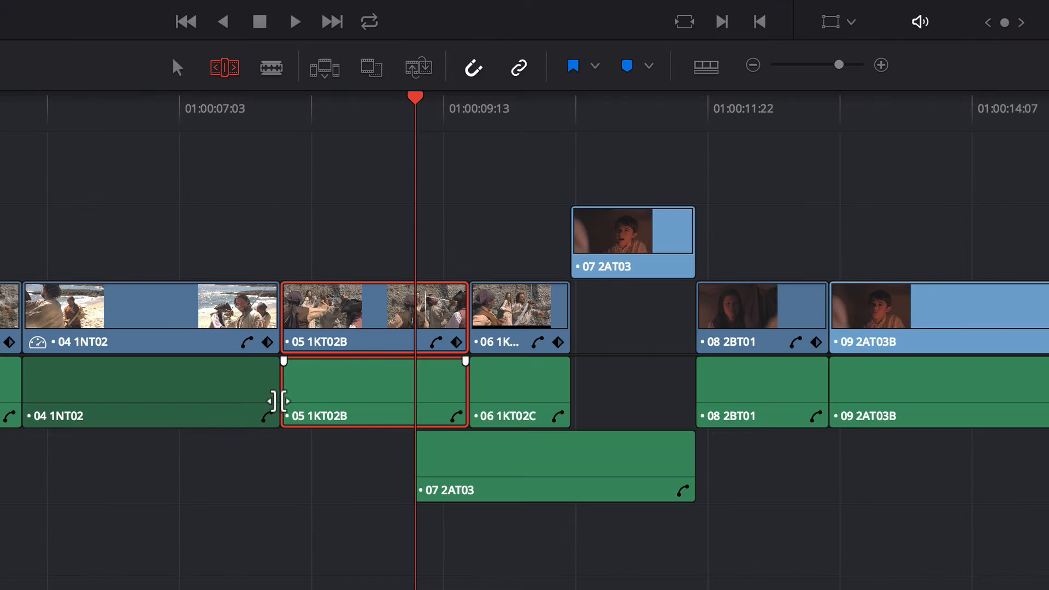
{"action": "left_click_drag", "start_coordinate": [423, 477], "coordinate": [396, 478]}
{"action": "mouse_move", "coordinate": [206, 401]}
{"action": "left_mouse_down"}
{"action": "mouse_move", "coordinate": [346, 399]}
{"action": "mouse_move", "coordinate": [214, 398]}
{"action": "left_mouse_up"}
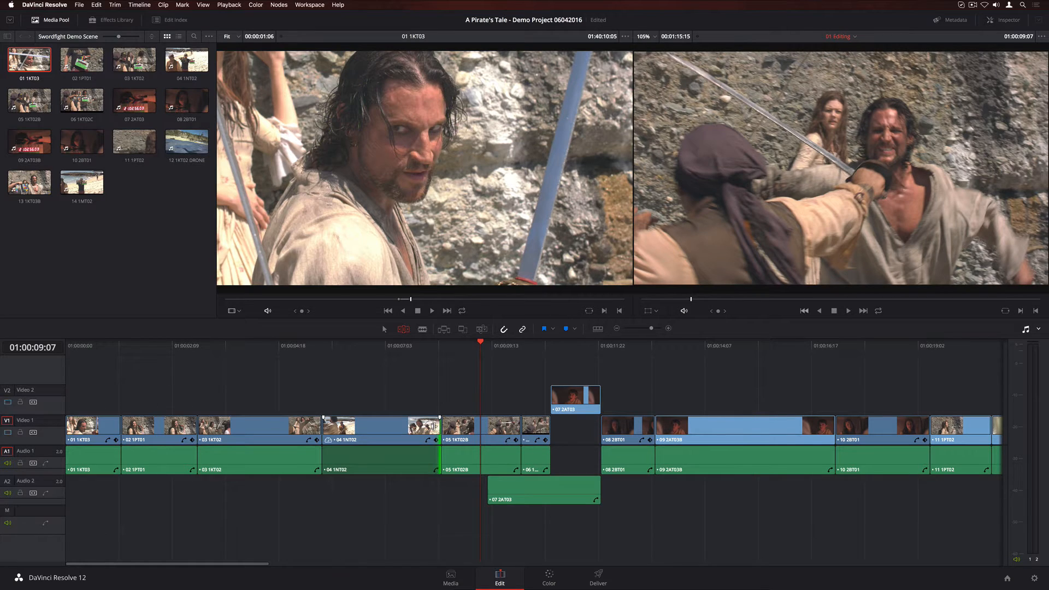
Trim the edit point at the start of 08 2BT01, shifting the preceding clips.
{"action": "left_click", "coordinate": [602, 421]}
{"action": "left_click_drag", "start_coordinate": [603, 427], "coordinate": [644, 430]}
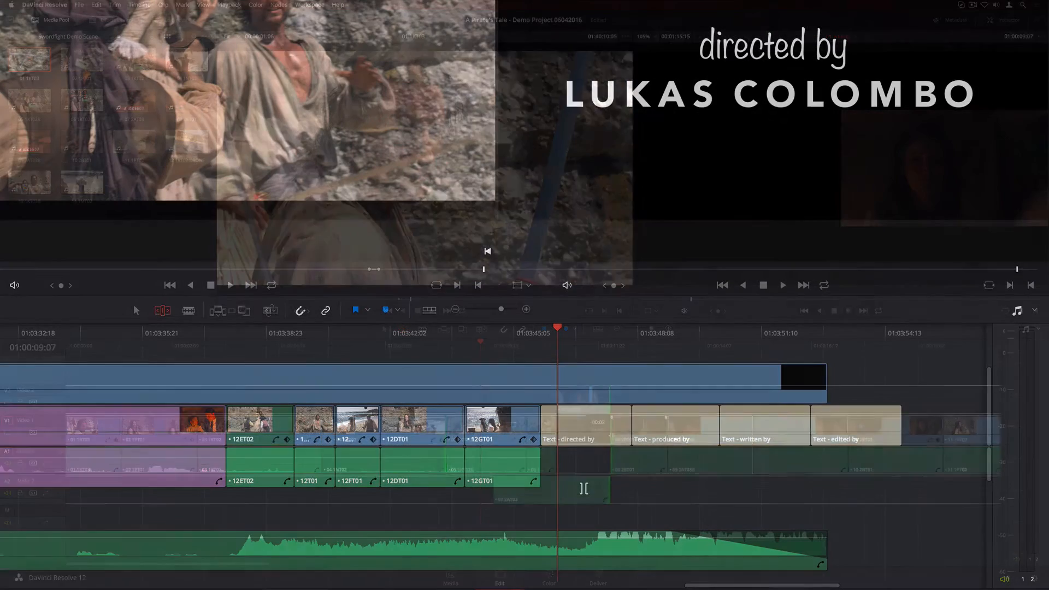
Select the edit points of the credit title clips and ripple-trim them all 10 frames shorter at once.
{"action": "left_click_drag", "start_coordinate": [584, 488], "coordinate": [942, 425]}
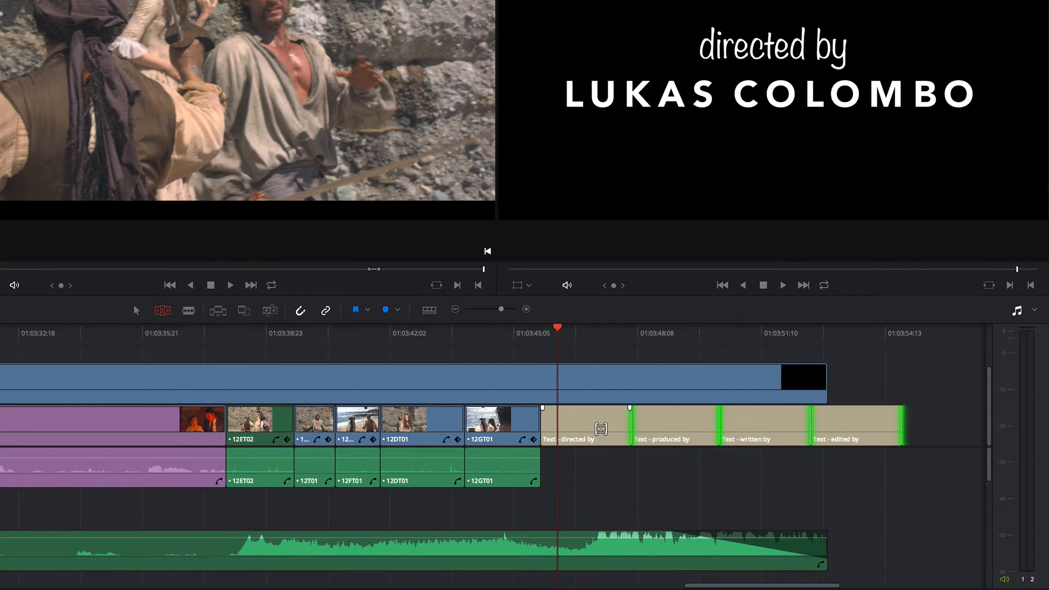
{"action": "key", "text": "u"}
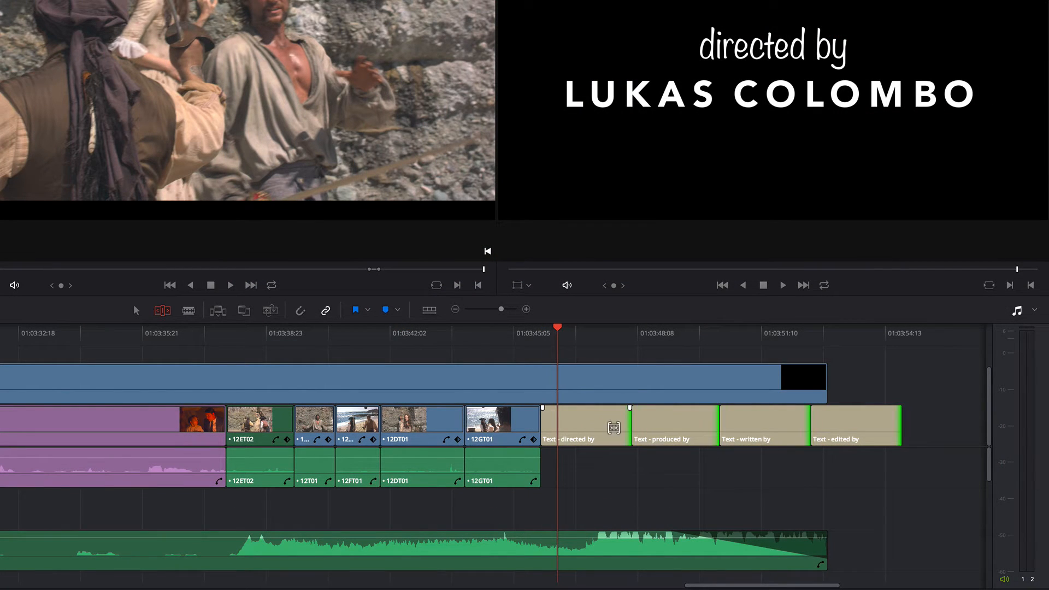
{"action": "left_click_drag", "start_coordinate": [628, 429], "coordinate": [566, 433]}
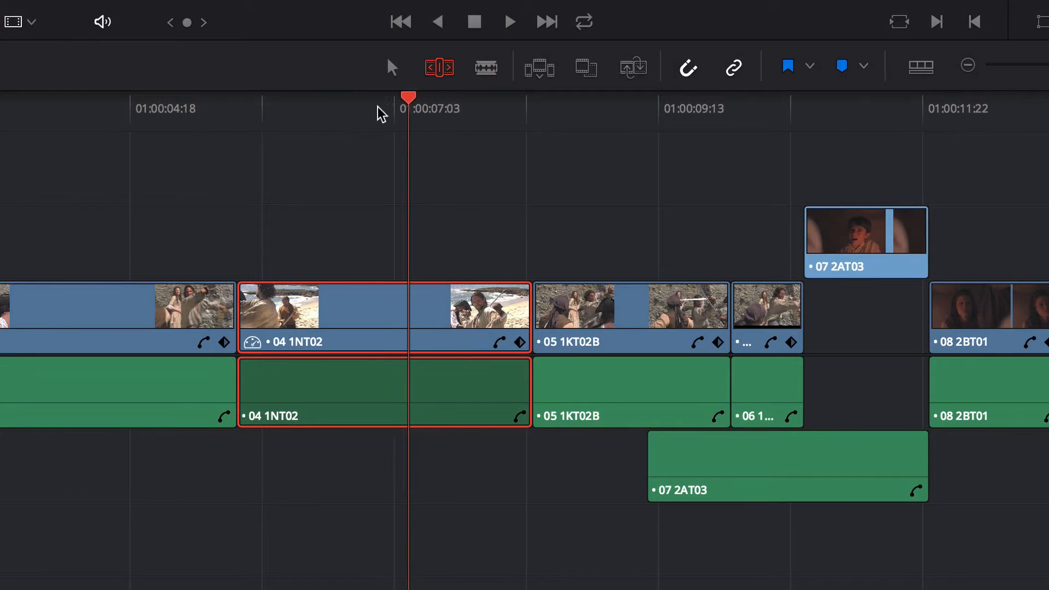
Ripple-trim the start and then the end of 04 1NT02 to the playhead positions.
{"action": "left_click_drag", "start_coordinate": [381, 113], "coordinate": [261, 122]}
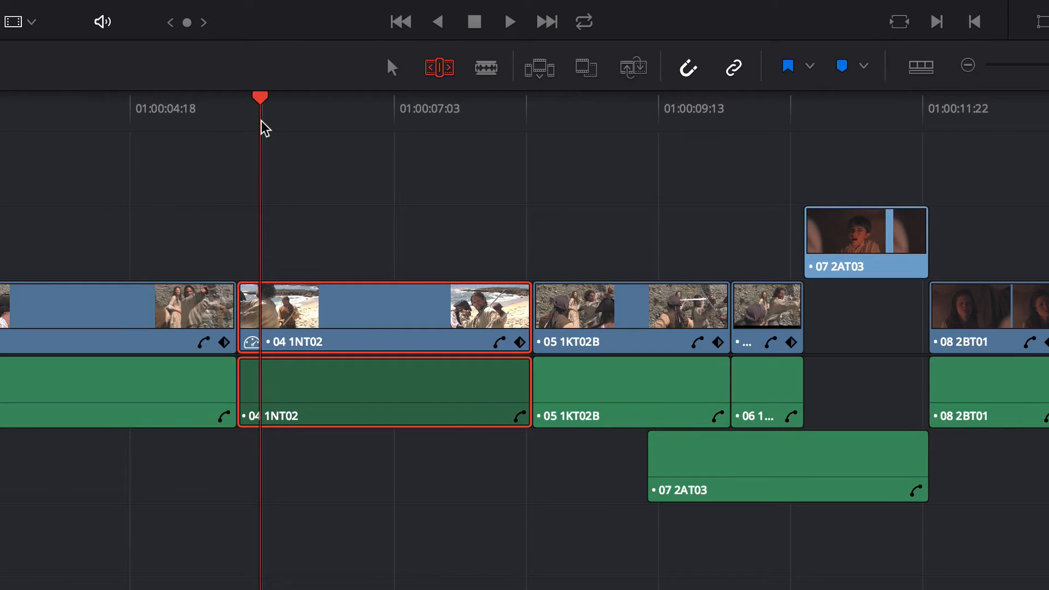
{"action": "key", "text": "ctrl+shift+["}
{"action": "left_click_drag", "start_coordinate": [265, 129], "coordinate": [480, 117]}
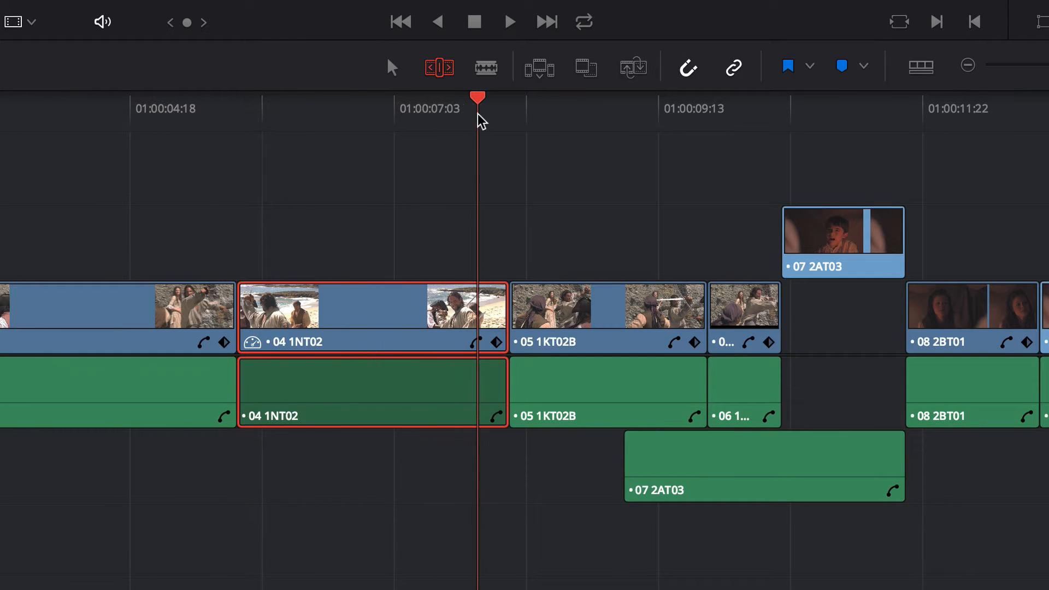
{"action": "key", "text": "ctrl+shift+]"}
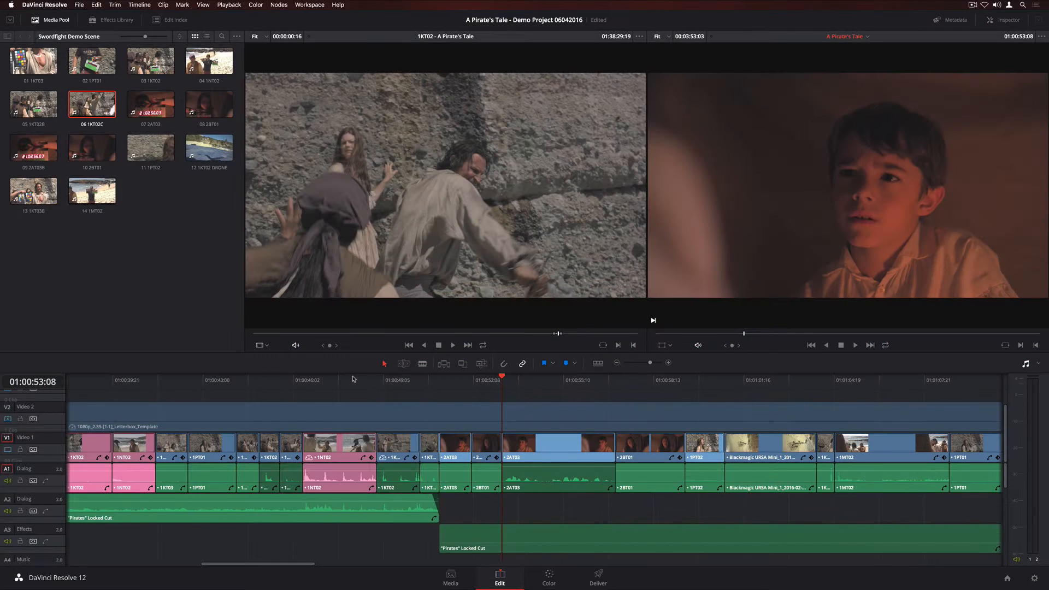
Enable Dynamic Trim, select the edit point at 2AT03, and trim it while shuttling playback.
{"action": "key", "text": "w"}
{"action": "left_click", "coordinate": [499, 448]}
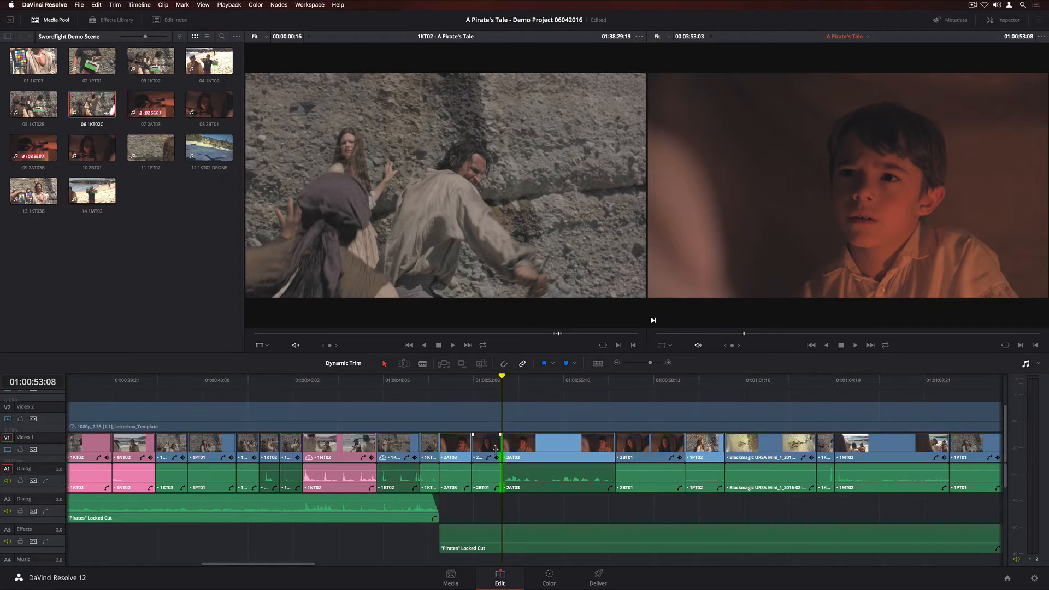
{"action": "key", "text": "l"}
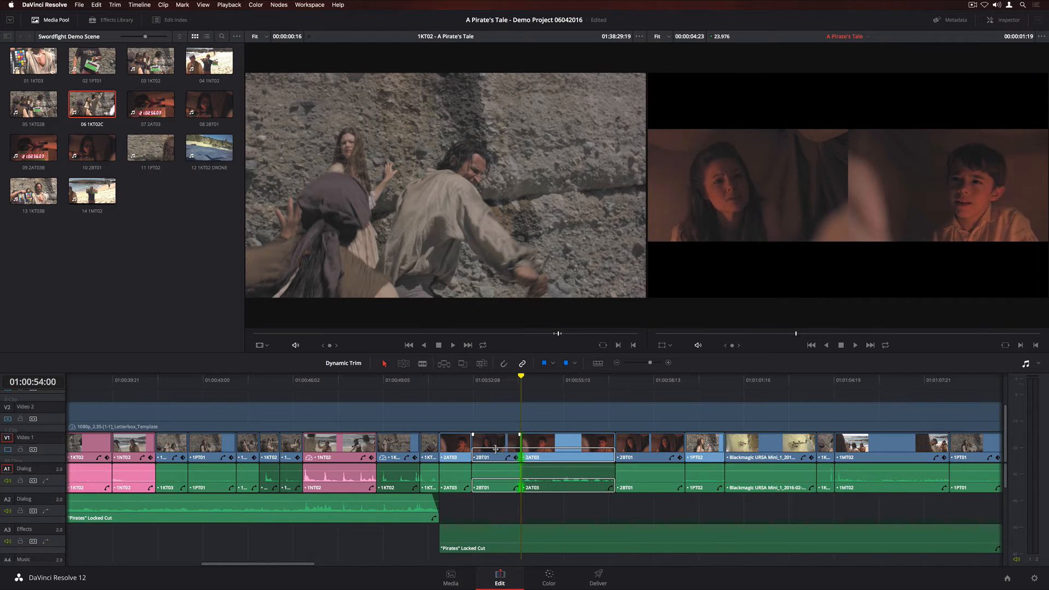
{"action": "key", "text": "j"}
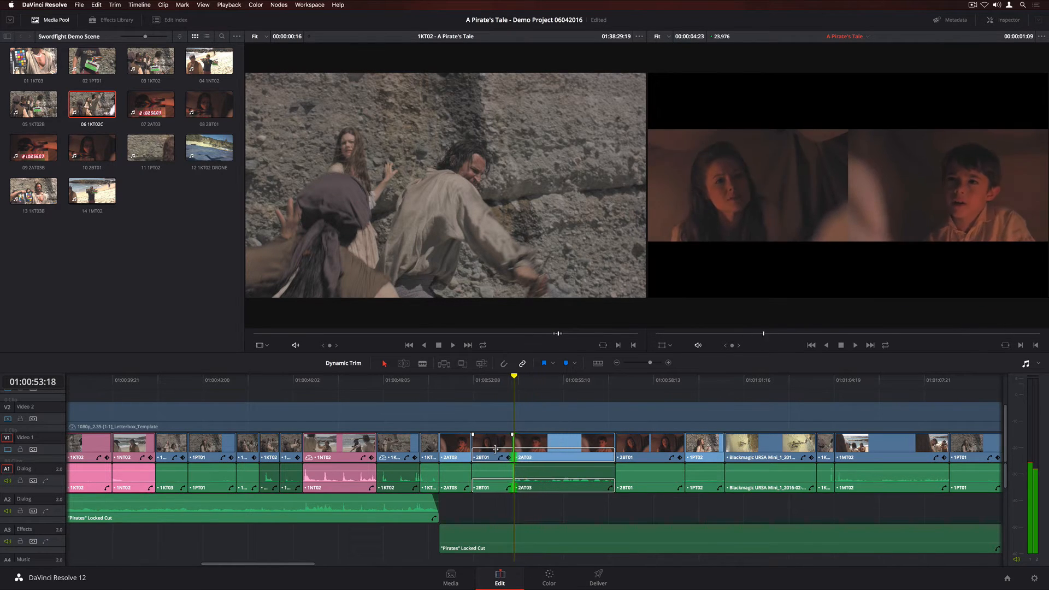
{"action": "key", "text": "l"}
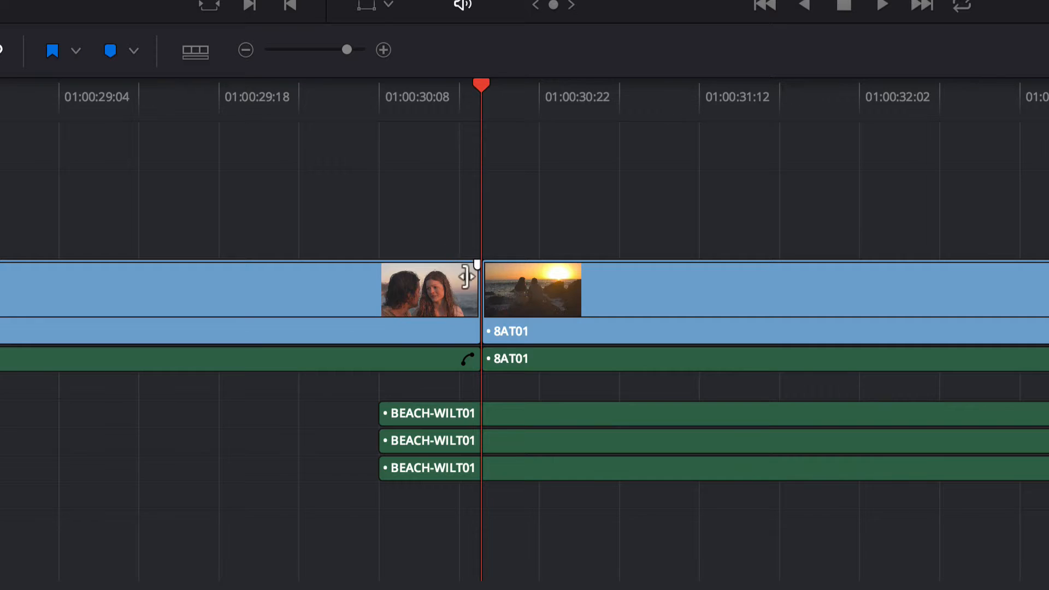
Add a 23-frame cross dissolve at the cut before 8AT01 and select it.
{"action": "right_click", "coordinate": [478, 281]}
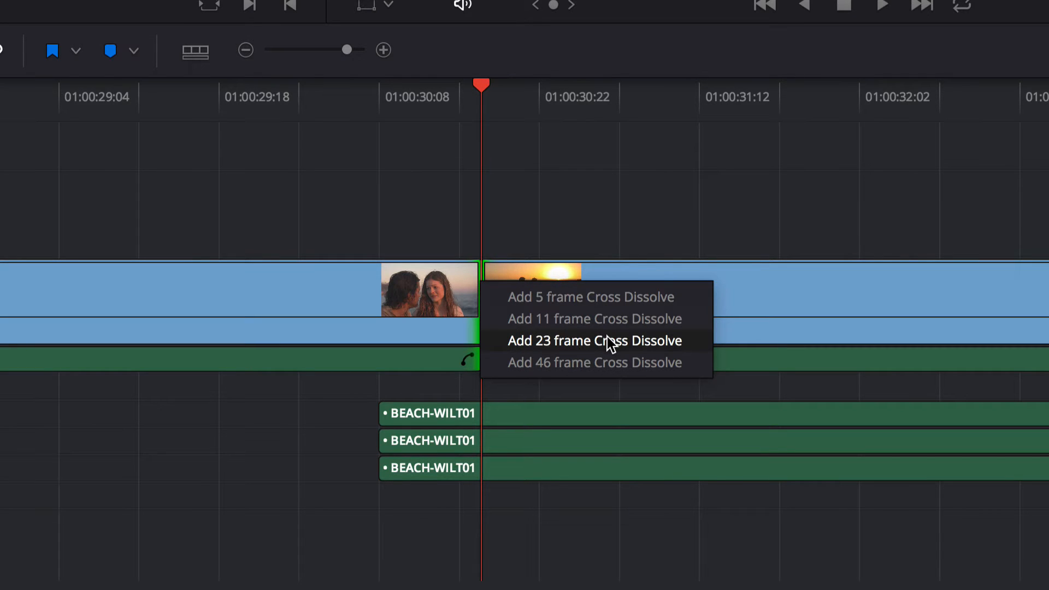
{"action": "left_click", "coordinate": [607, 340]}
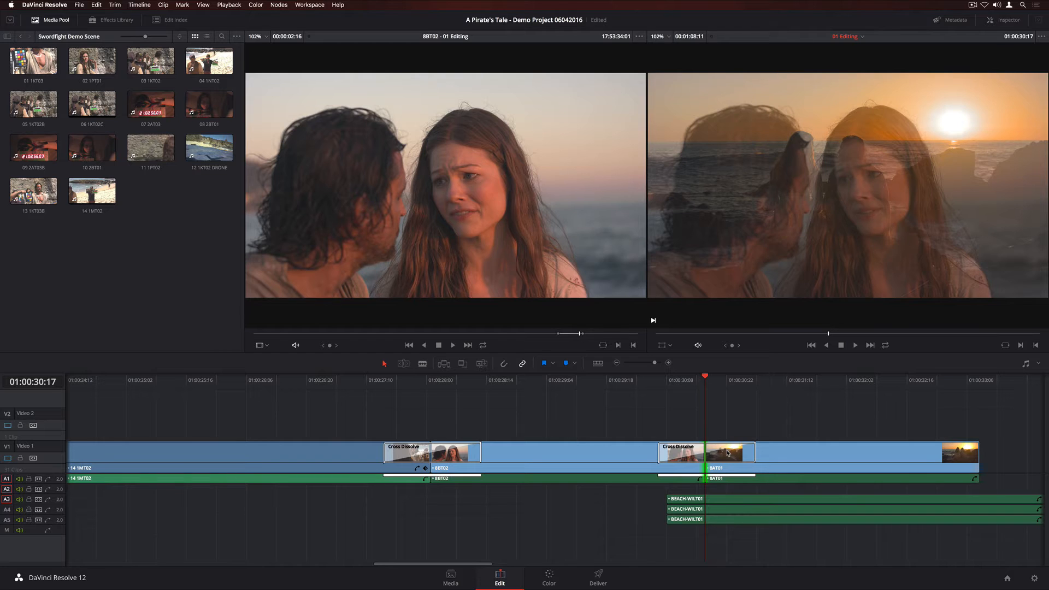
{"action": "left_click", "coordinate": [545, 284]}
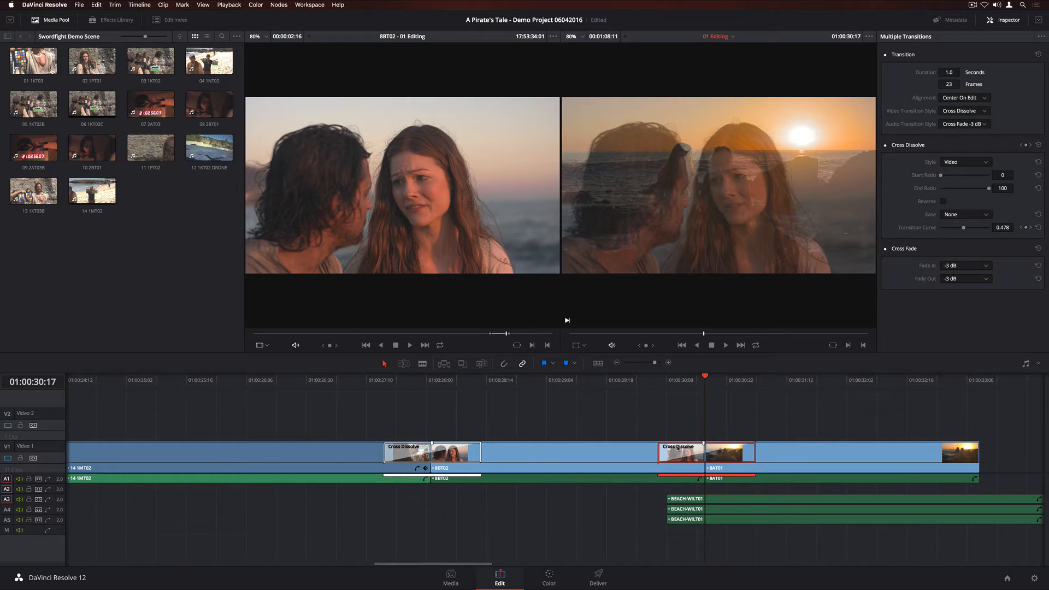
Select both transitions and change their video style to Clock Wipe, with a border of about 36.6.
{"action": "left_click", "coordinate": [445, 457], "text": "super"}
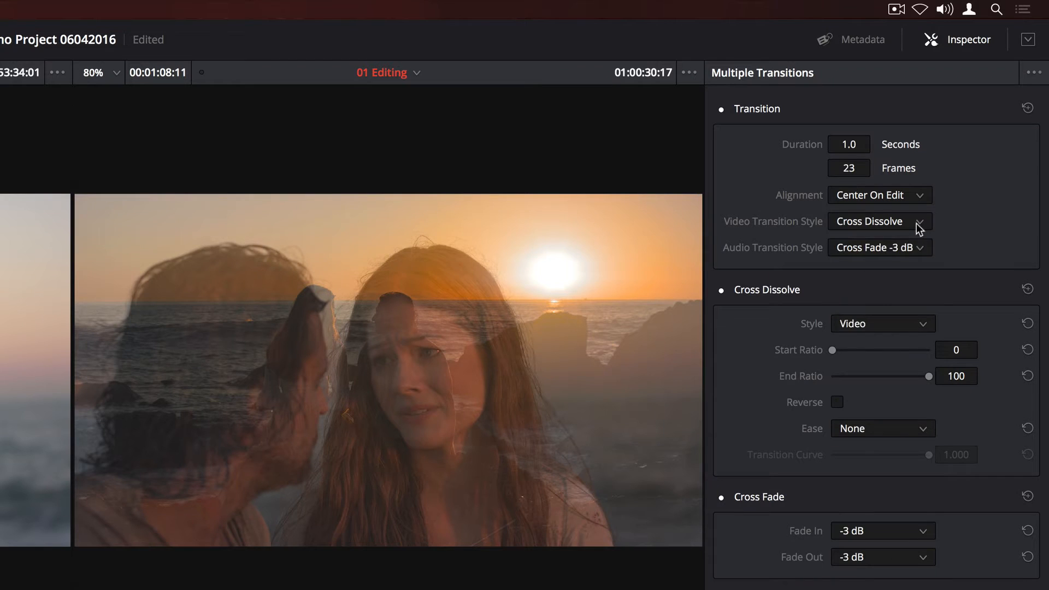
{"action": "left_click", "coordinate": [983, 112]}
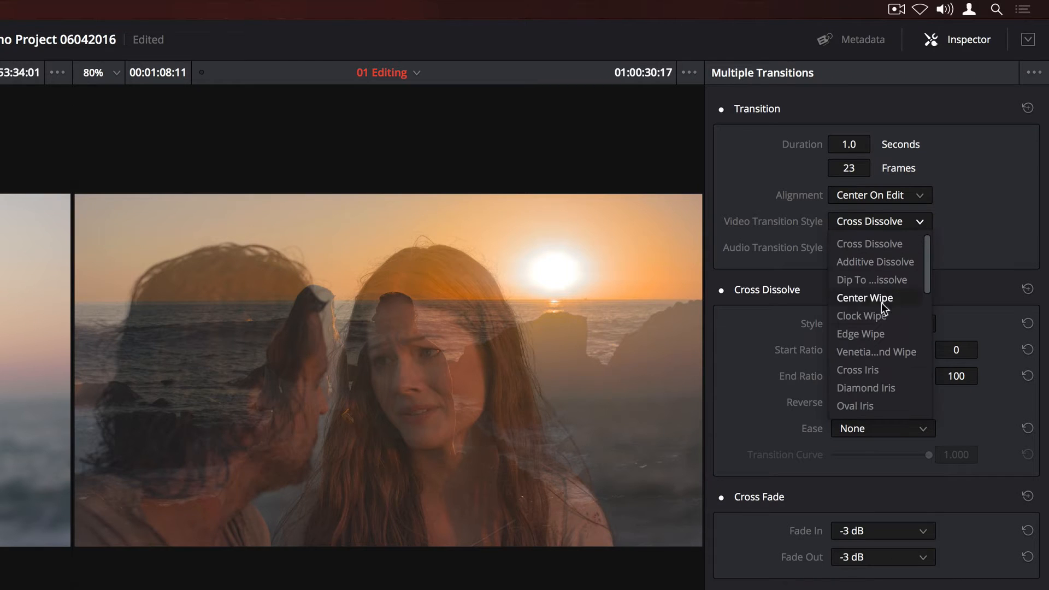
{"action": "left_click", "coordinate": [861, 317]}
{"action": "left_click_drag", "start_coordinate": [831, 350], "coordinate": [839, 350]}
{"action": "left_click", "coordinate": [836, 430]}
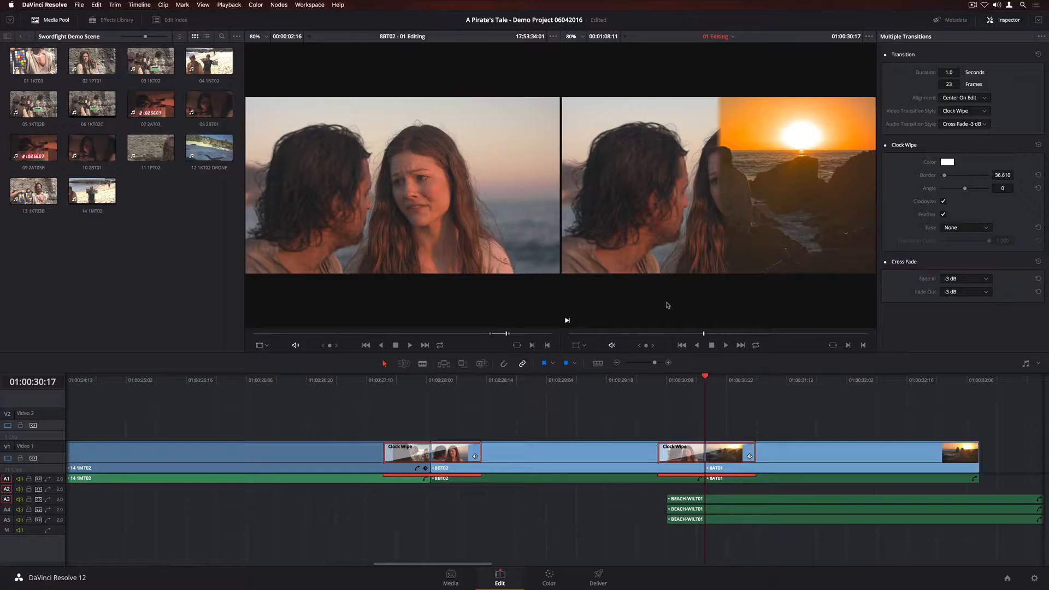
Open the curve of the Clock Wipe at 8AT01 and reshape it into an eased transition curve, previewing the result.
{"action": "left_click", "coordinate": [377, 384]}
{"action": "key", "text": "space"}
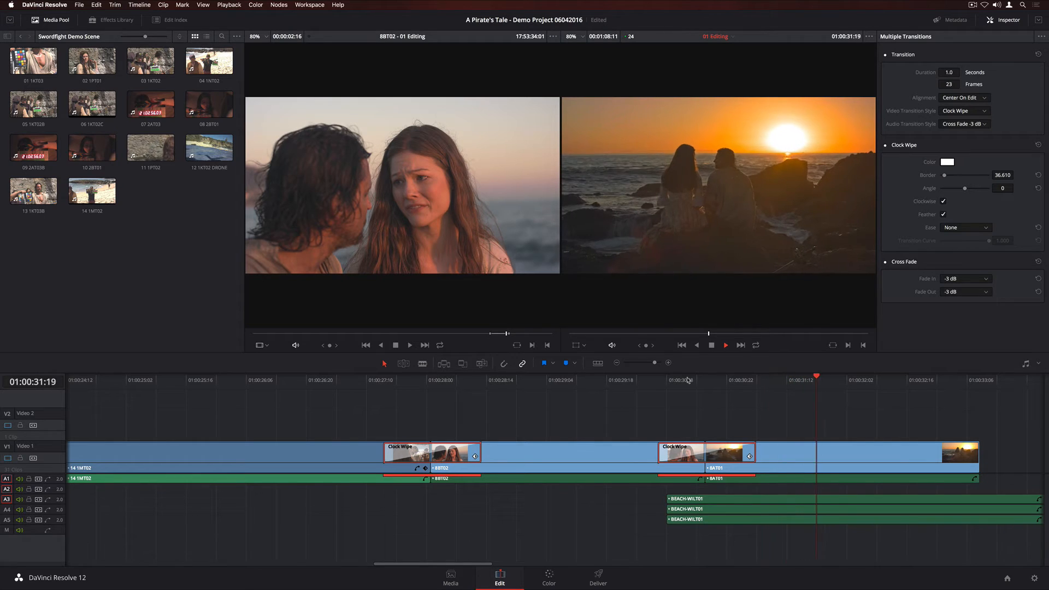
{"action": "left_click", "coordinate": [700, 380]}
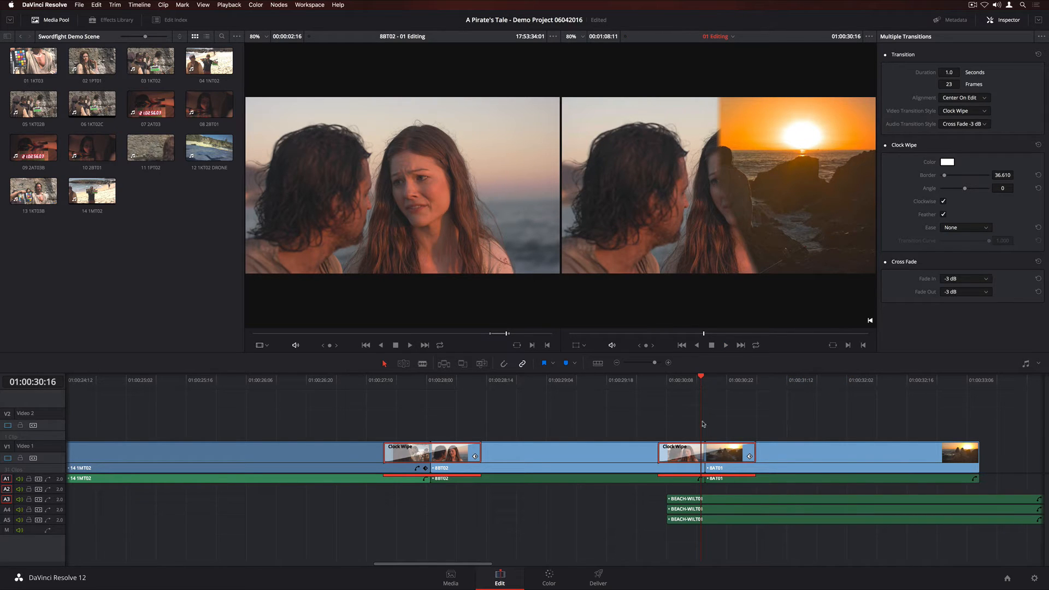
{"action": "left_click", "coordinate": [749, 457]}
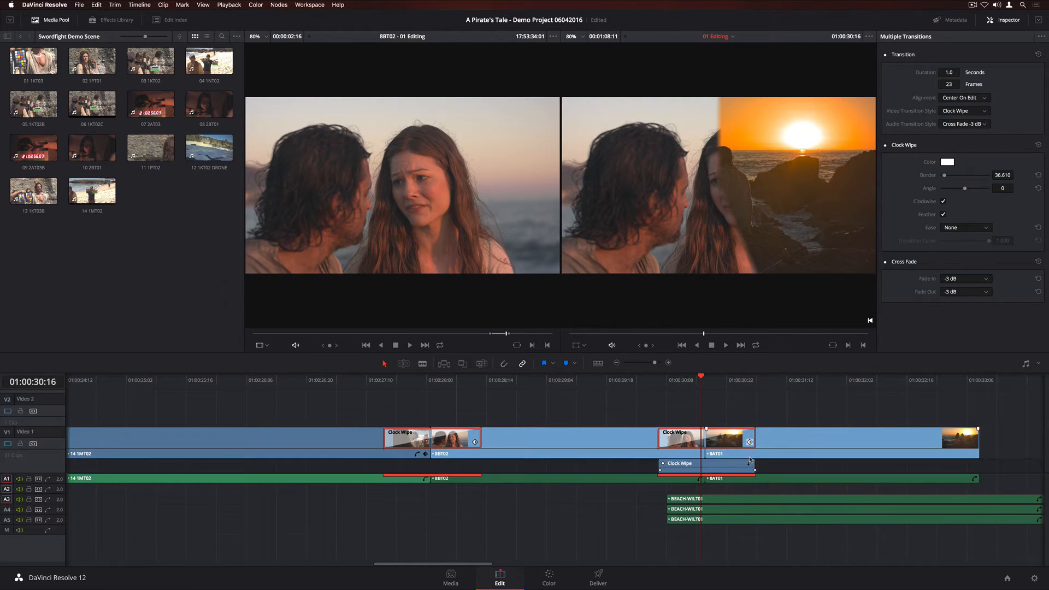
{"action": "left_click", "coordinate": [749, 464]}
{"action": "left_click", "coordinate": [690, 454]}
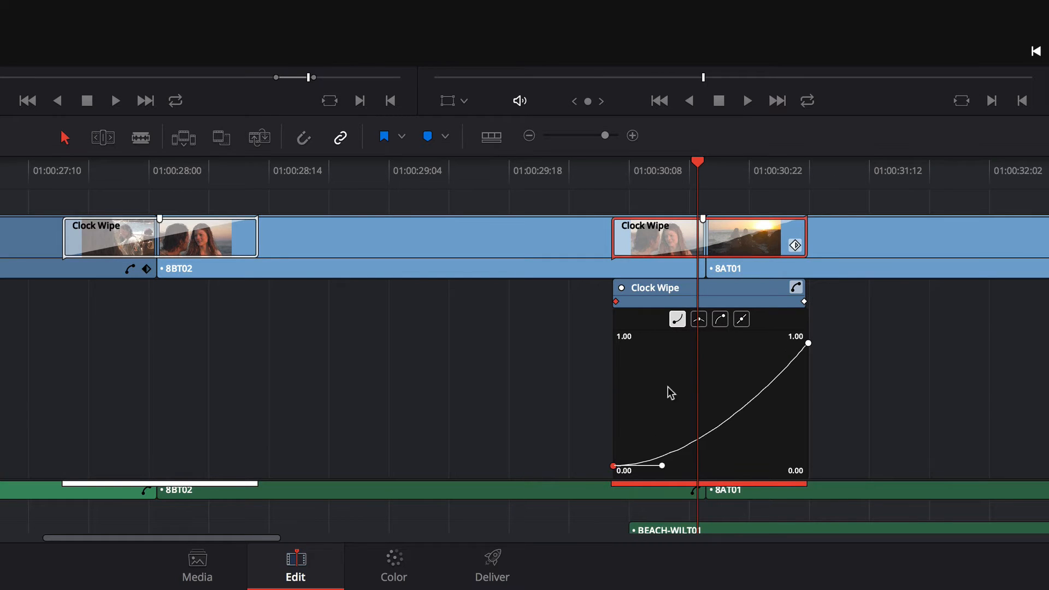
{"action": "left_click_drag", "start_coordinate": [663, 465], "coordinate": [673, 392]}
{"action": "left_click_drag", "start_coordinate": [672, 391], "coordinate": [653, 401]}
{"action": "left_click", "coordinate": [647, 381]}
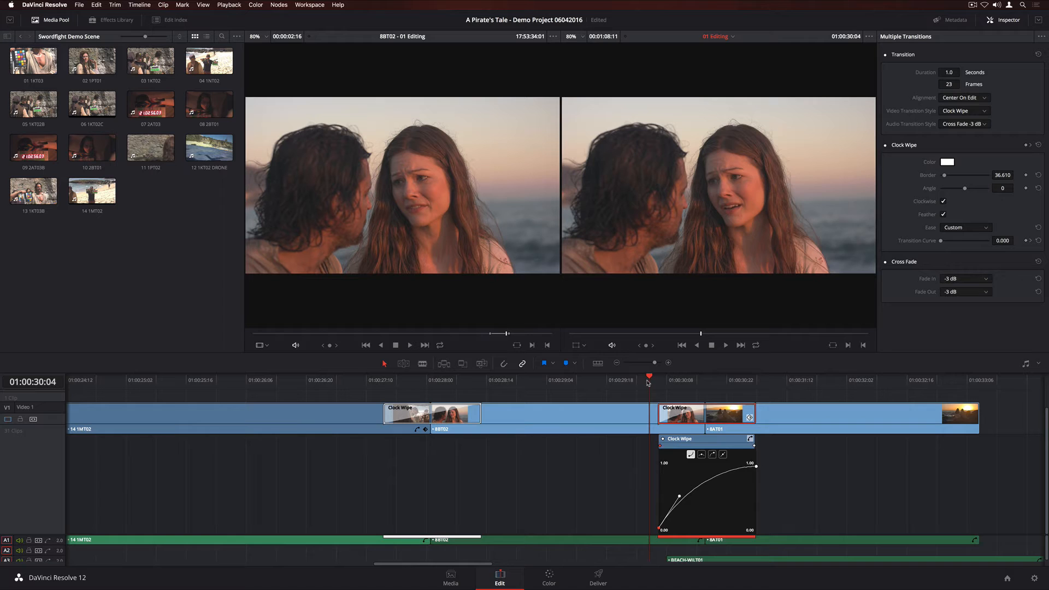
{"action": "key", "text": "space"}
{"action": "key", "text": "space"}
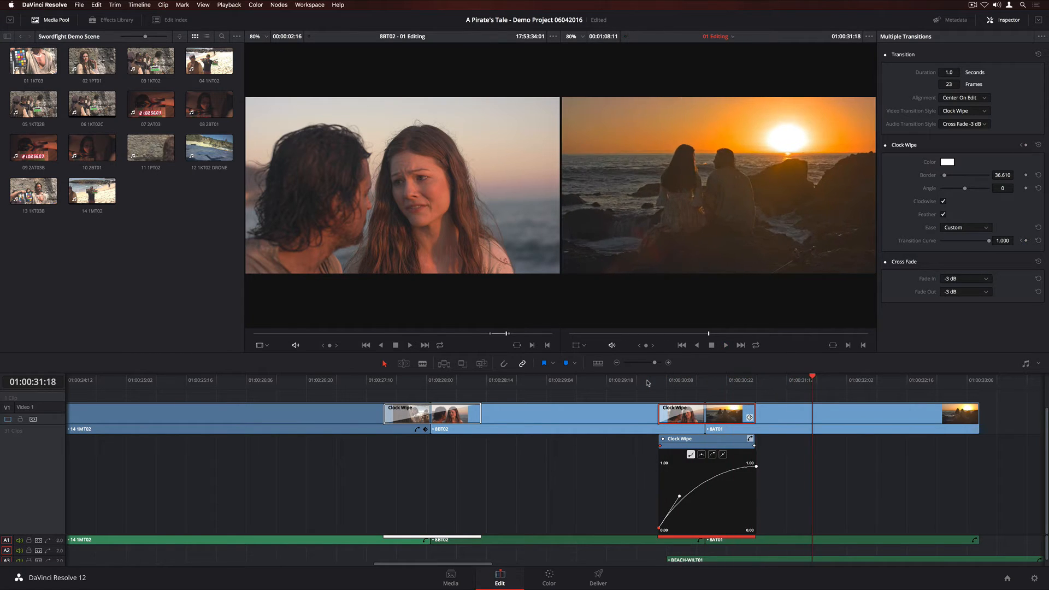
Save that Clock Wipe as a transition preset named Custom and browse the video transitions in the Effects Library.
{"action": "left_click", "coordinate": [682, 387]}
{"action": "right_click", "coordinate": [687, 418]}
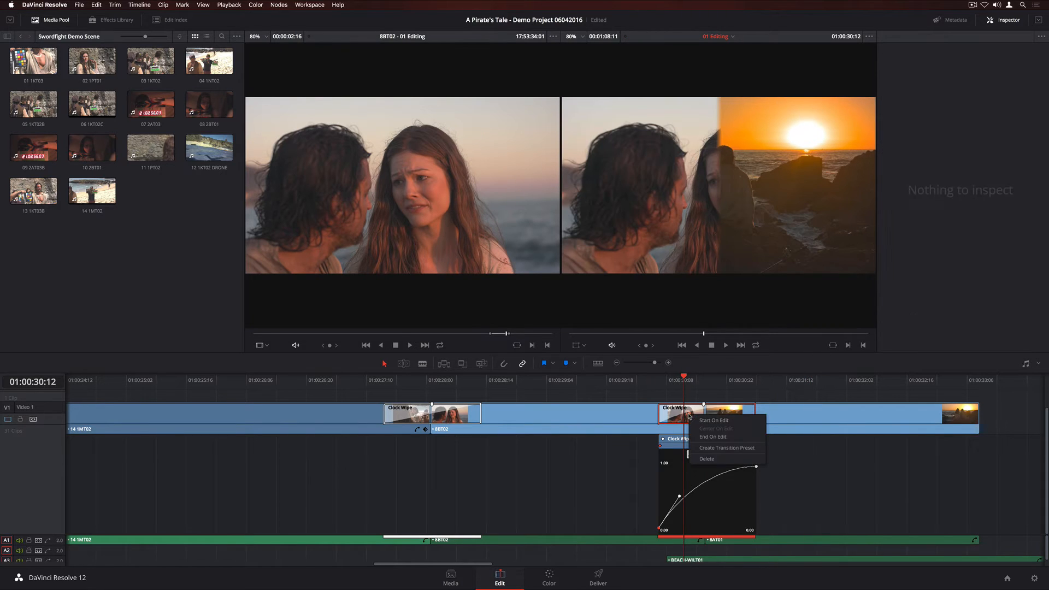
{"action": "left_click", "coordinate": [748, 450]}
{"action": "type", "text": "Custom Clock Wipe"}
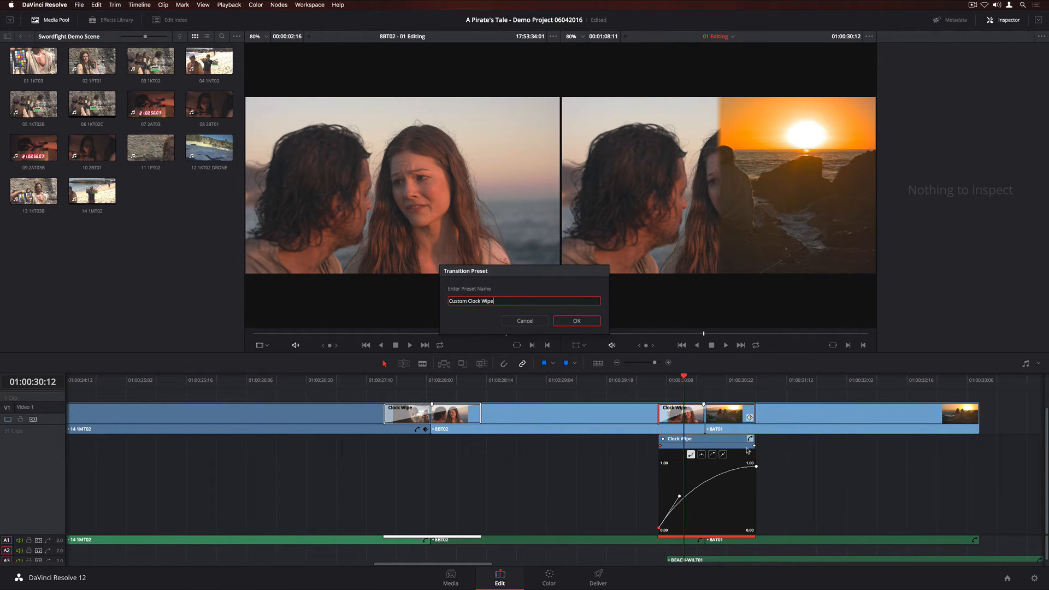
{"action": "key", "text": "Return"}
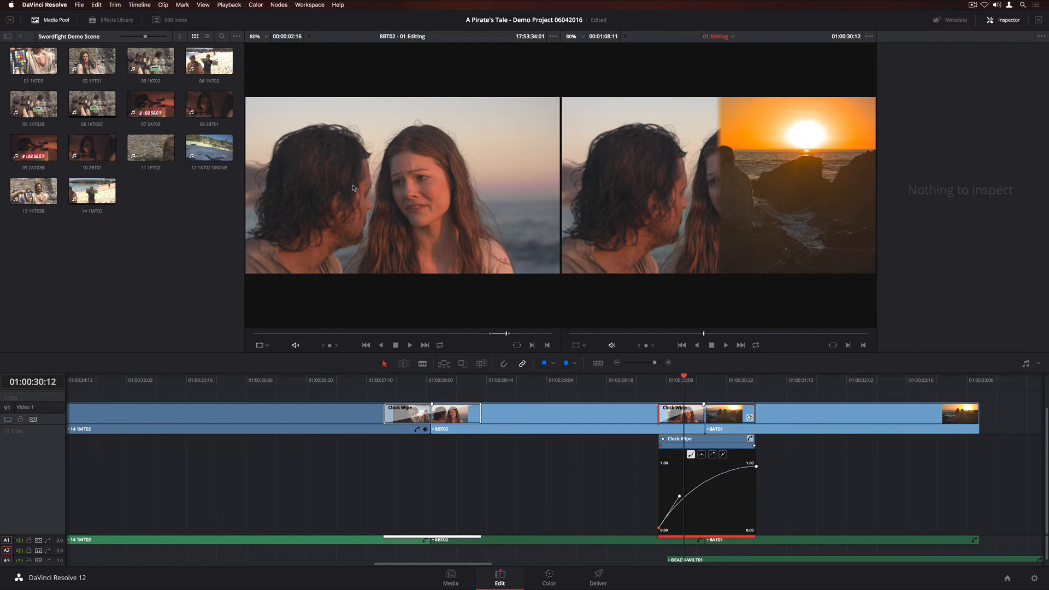
{"action": "left_click", "coordinate": [121, 24]}
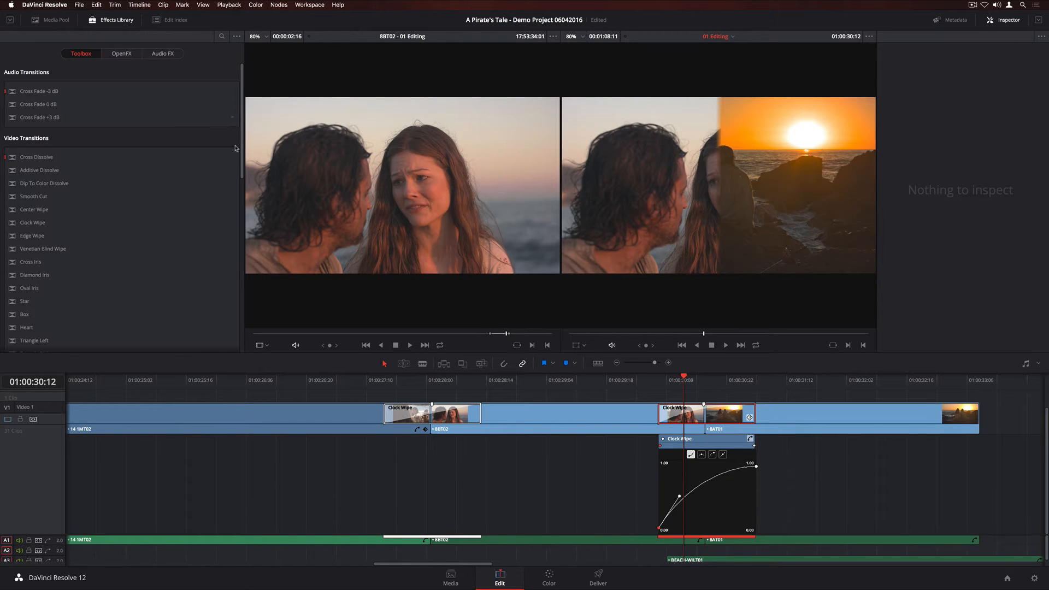
{"action": "left_click_drag", "start_coordinate": [241, 158], "coordinate": [234, 267]}
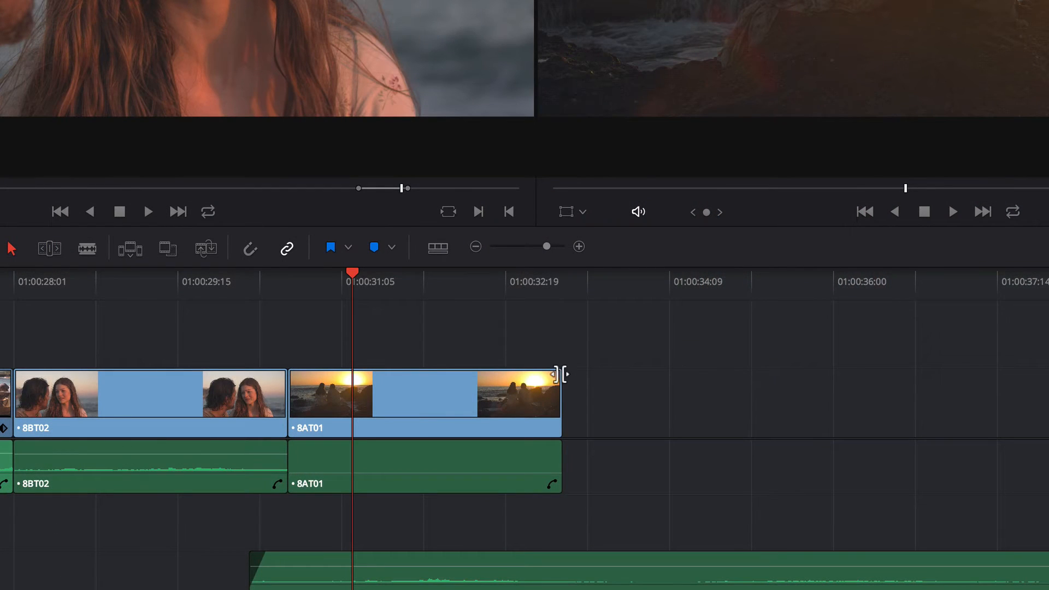
Trim the end of 8AT01's video and audio shorter.
{"action": "left_click_drag", "start_coordinate": [559, 375], "coordinate": [499, 375]}
{"action": "left_click_drag", "start_coordinate": [559, 445], "coordinate": [506, 446]}
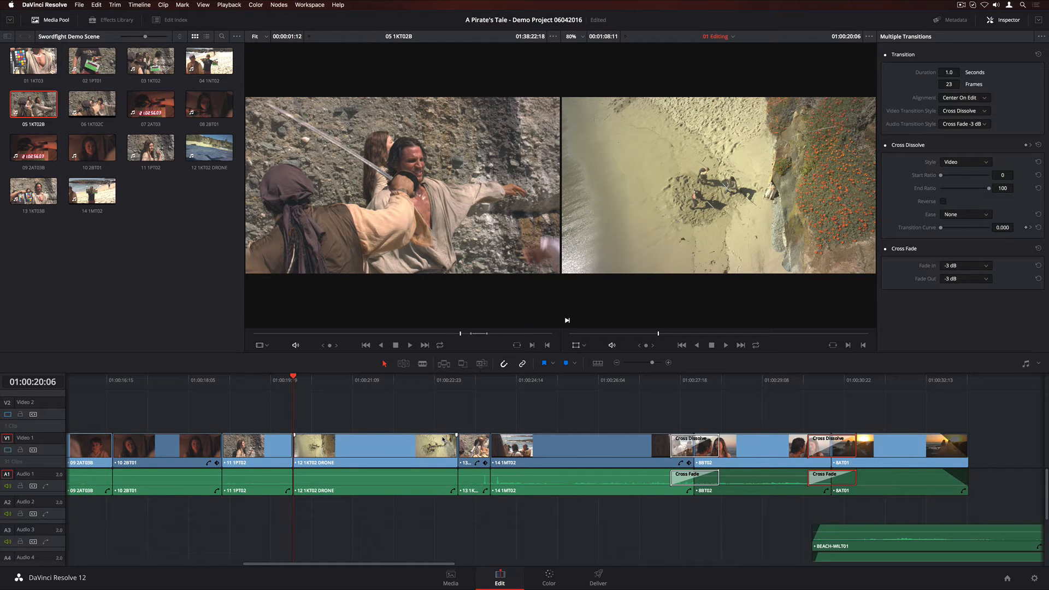
Select the 12 1KT02 DRONE clip, enable Transform keyframing, and zoom the shot in to about 1.314.
{"action": "left_click", "coordinate": [432, 448]}
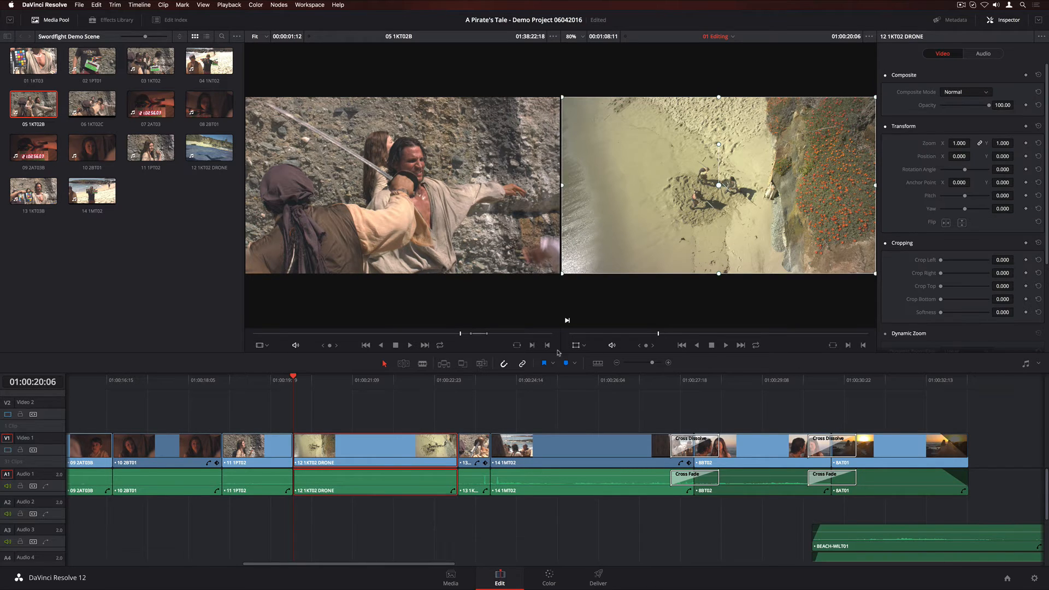
{"action": "scroll", "coordinate": [1047, 239], "scroll_direction": "down", "scroll_amount": 4}
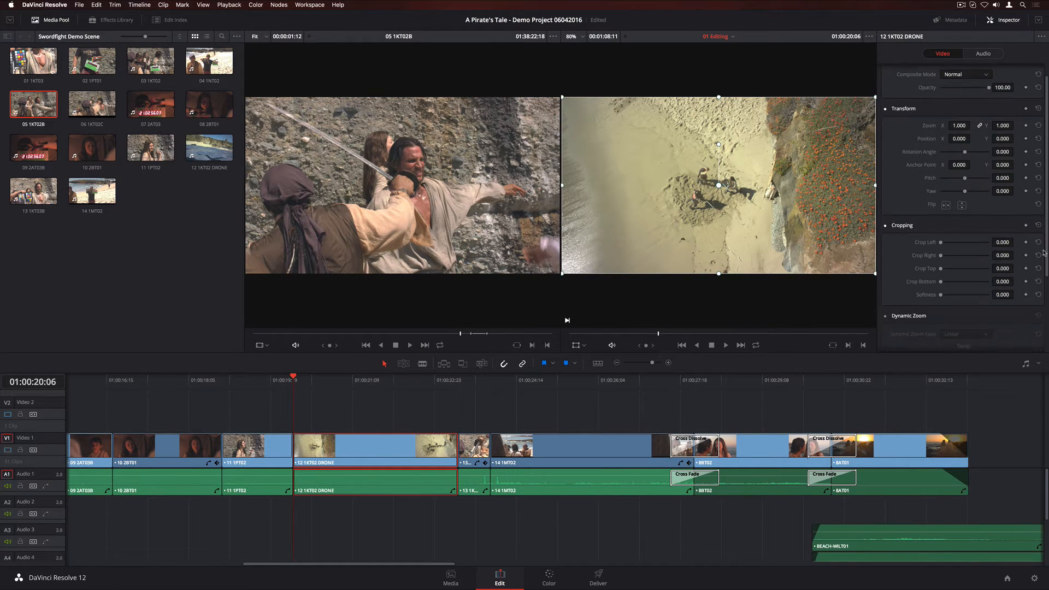
{"action": "scroll", "coordinate": [1042, 281], "scroll_direction": "up", "scroll_amount": 4}
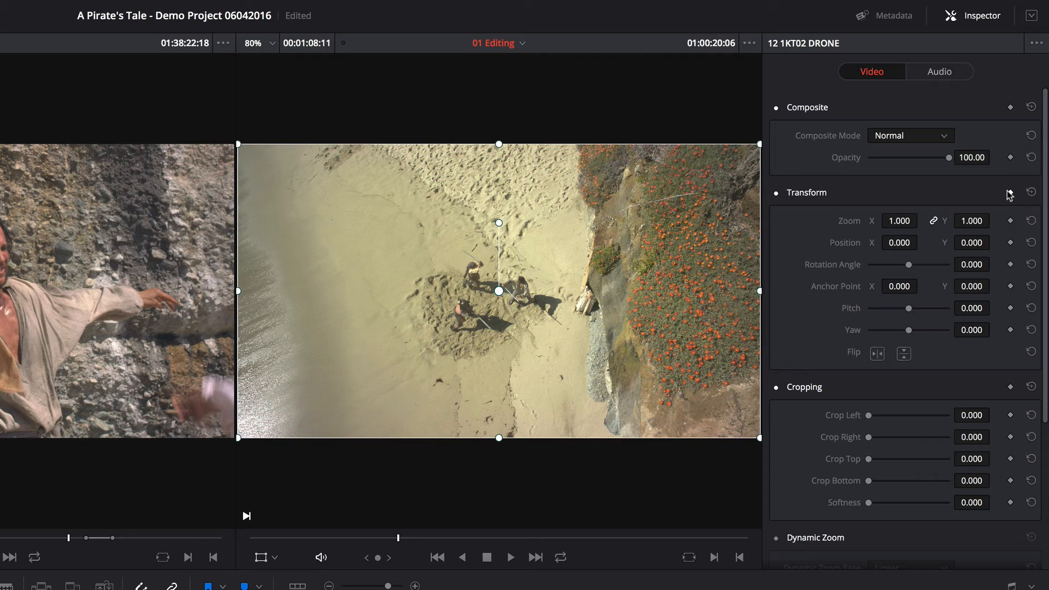
{"action": "left_click", "coordinate": [1010, 193]}
{"action": "left_click_drag", "start_coordinate": [759, 437], "coordinate": [802, 487]}
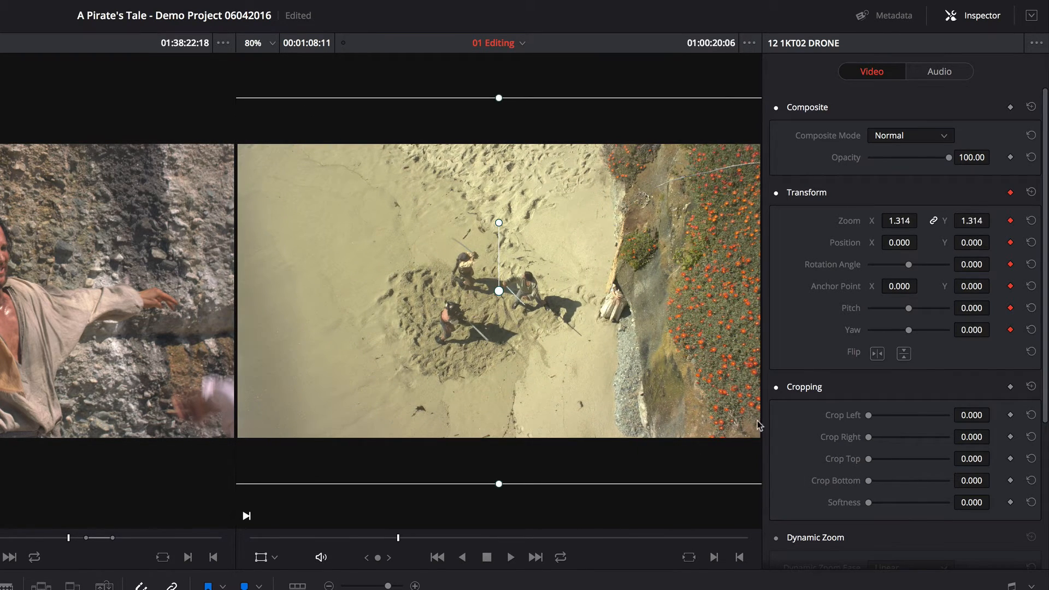
Reposition and rotate the drone shot in the viewer to add animated position and rotation keyframes.
{"action": "left_click_drag", "start_coordinate": [757, 421], "coordinate": [660, 405]}
{"action": "left_click_drag", "start_coordinate": [437, 218], "coordinate": [497, 218]}
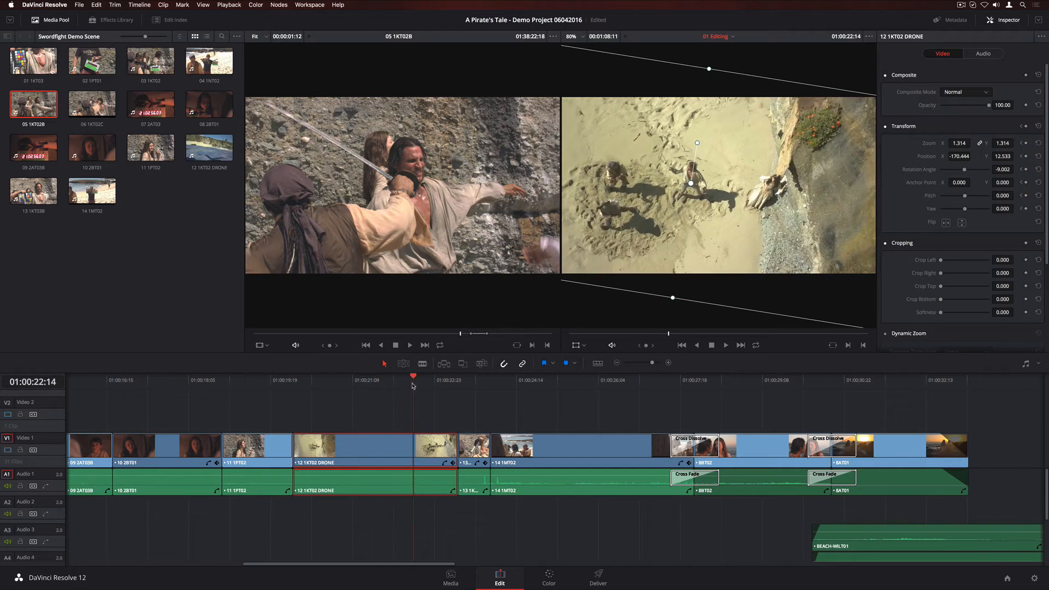
{"action": "left_click_drag", "start_coordinate": [412, 384], "coordinate": [445, 382]}
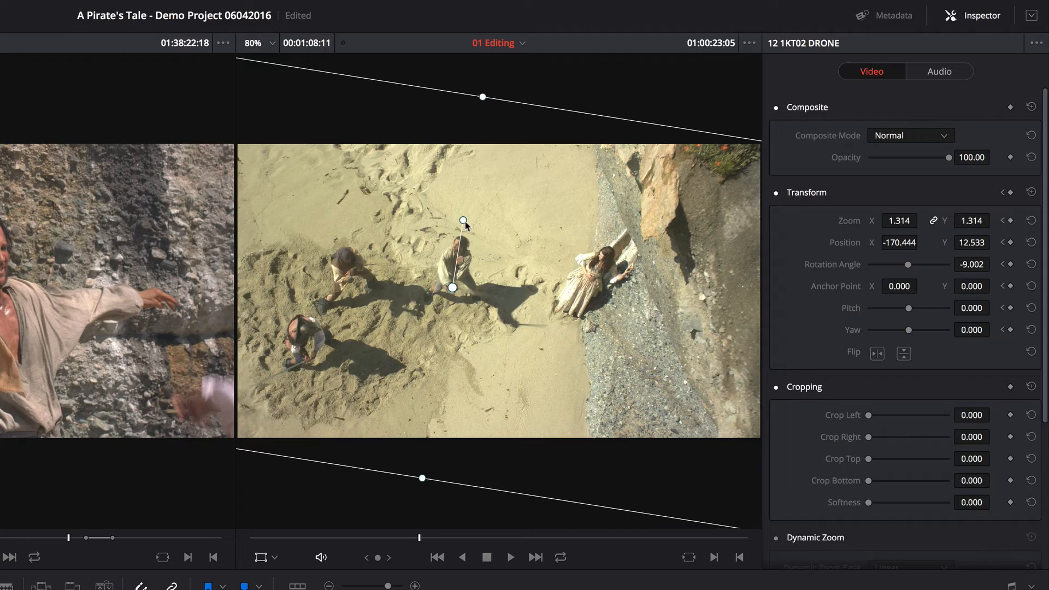
{"action": "left_click_drag", "start_coordinate": [464, 221], "coordinate": [446, 220]}
{"action": "left_click_drag", "start_coordinate": [504, 251], "coordinate": [566, 249]}
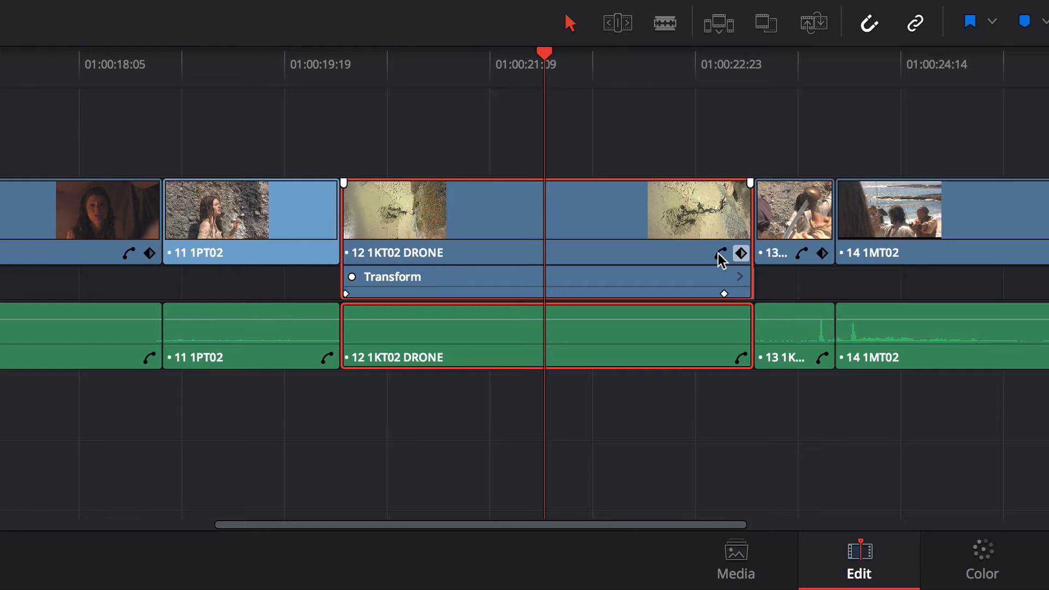
Open the drone clip's keyframe curves and add rotation angle keyframes, raising one to about 240 degrees.
{"action": "left_click", "coordinate": [720, 253]}
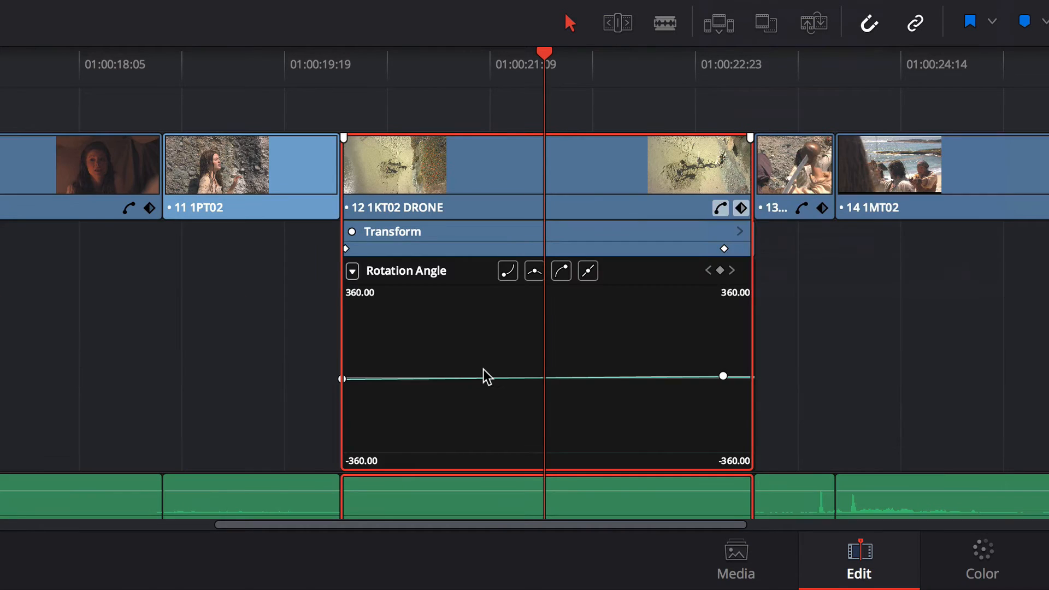
{"action": "left_click", "coordinate": [427, 378], "text": "alt"}
{"action": "left_click", "coordinate": [577, 377], "text": "alt"}
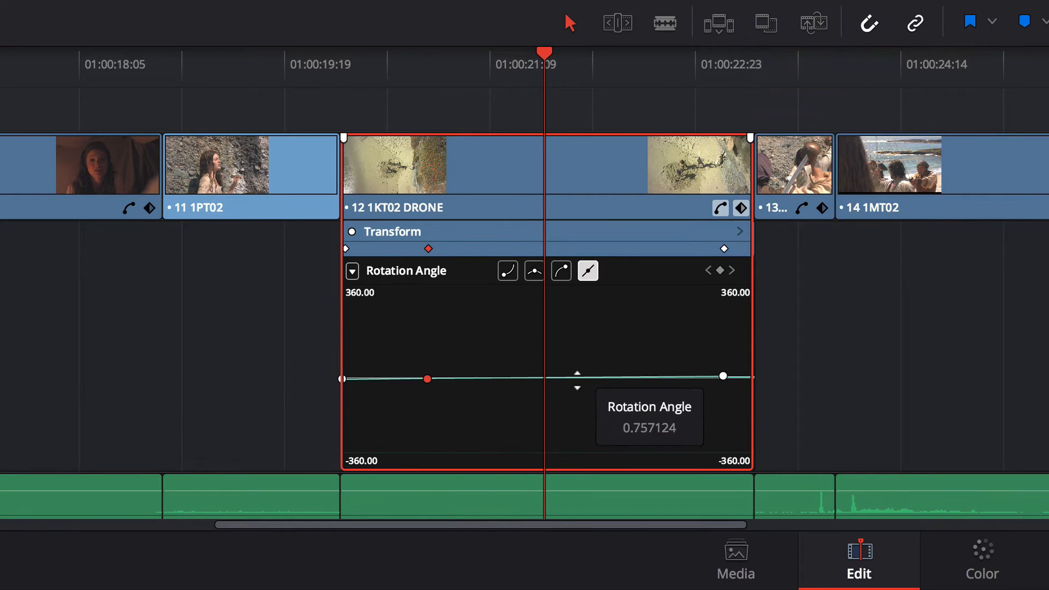
{"action": "left_click_drag", "start_coordinate": [575, 380], "coordinate": [605, 344]}
{"action": "left_click", "coordinate": [533, 270]}
{"action": "left_click_drag", "start_coordinate": [418, 312], "coordinate": [602, 401]}
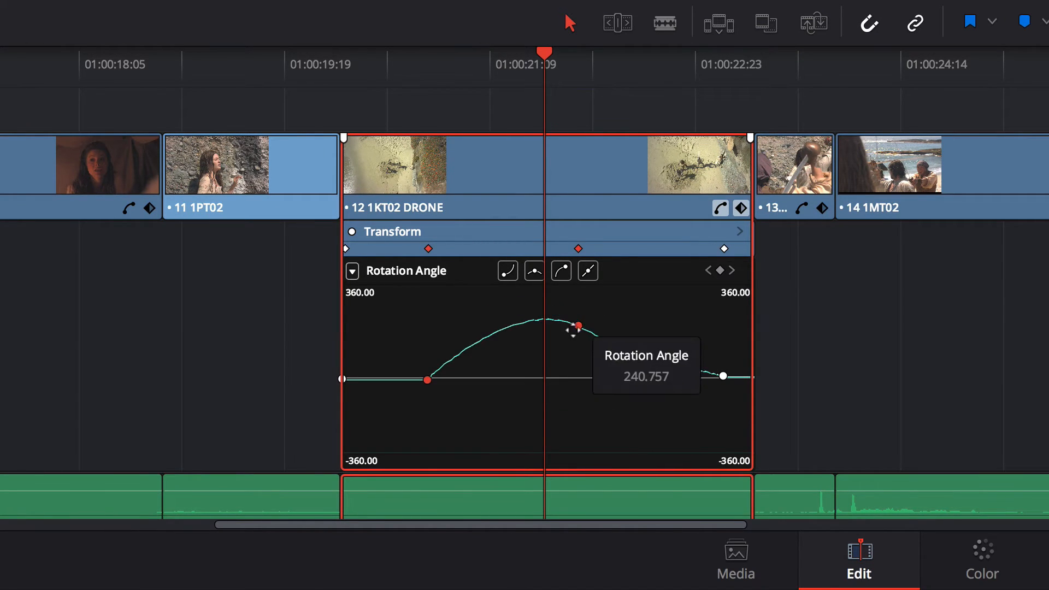
{"action": "left_click_drag", "start_coordinate": [578, 326], "coordinate": [658, 330]}
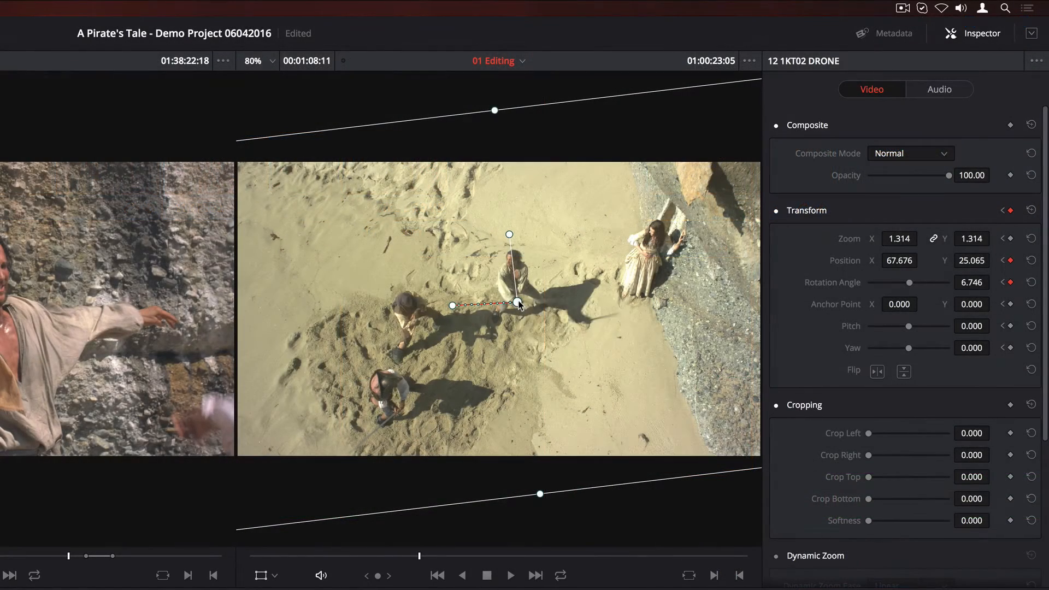
Make the motion path keyframe smooth and adjust its curve handle in the viewer.
{"action": "right_click", "coordinate": [517, 302]}
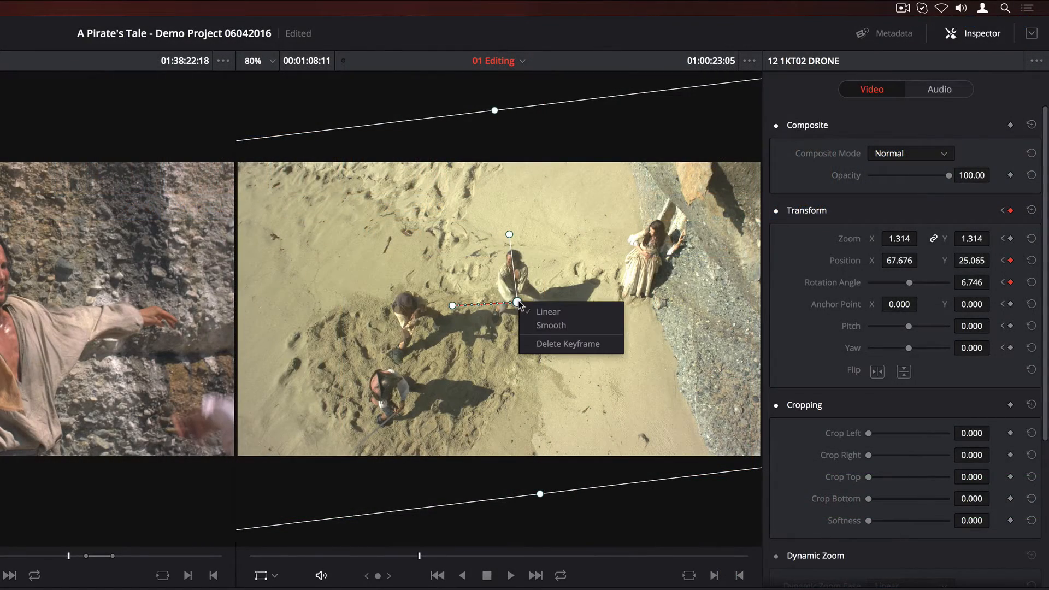
{"action": "left_click", "coordinate": [550, 326]}
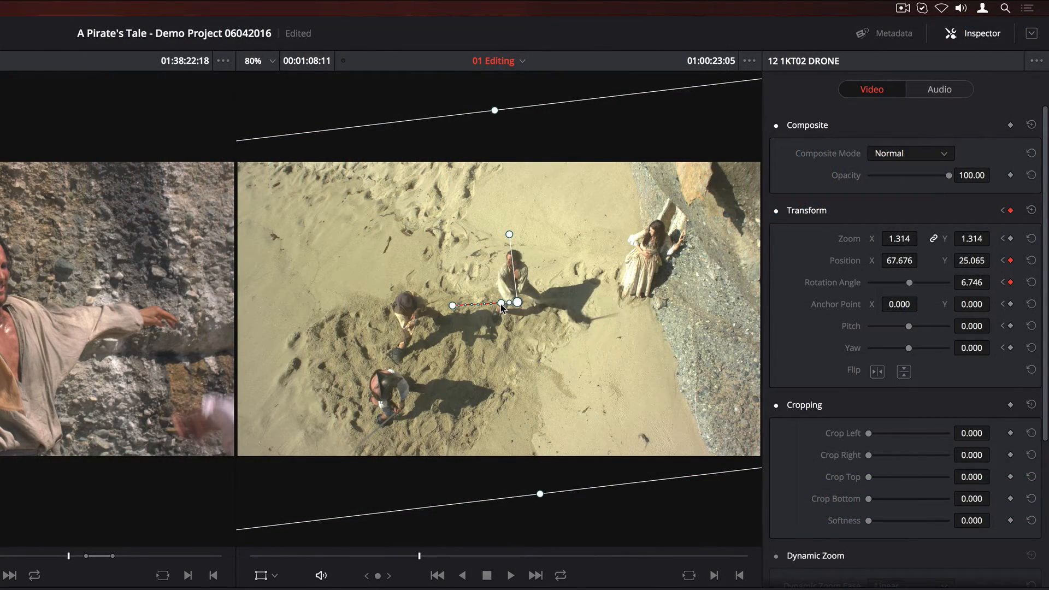
{"action": "left_click_drag", "start_coordinate": [501, 305], "coordinate": [492, 277]}
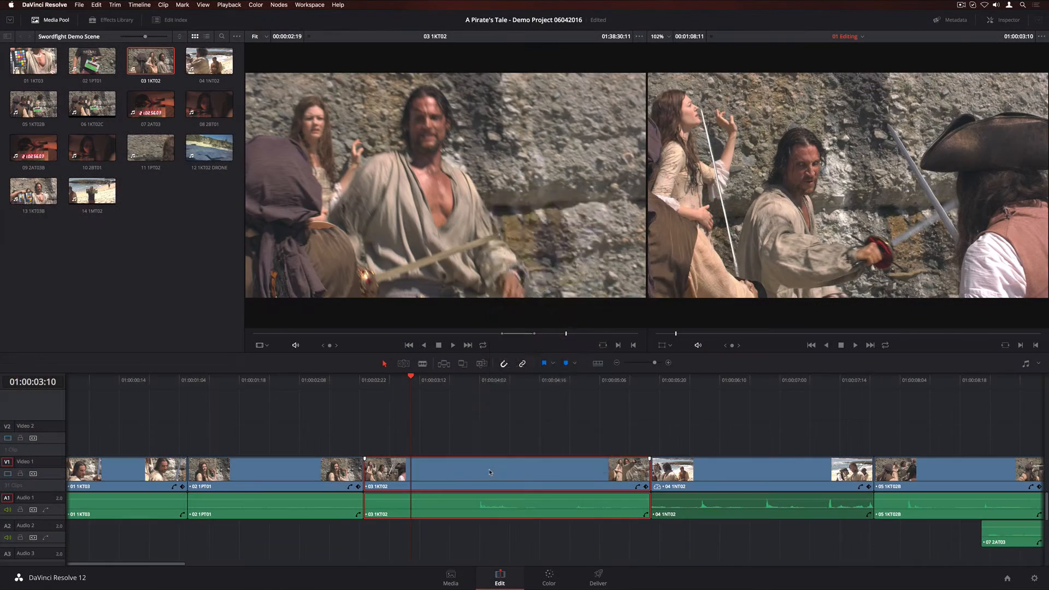
{"action": "right_click", "coordinate": [488, 472]}
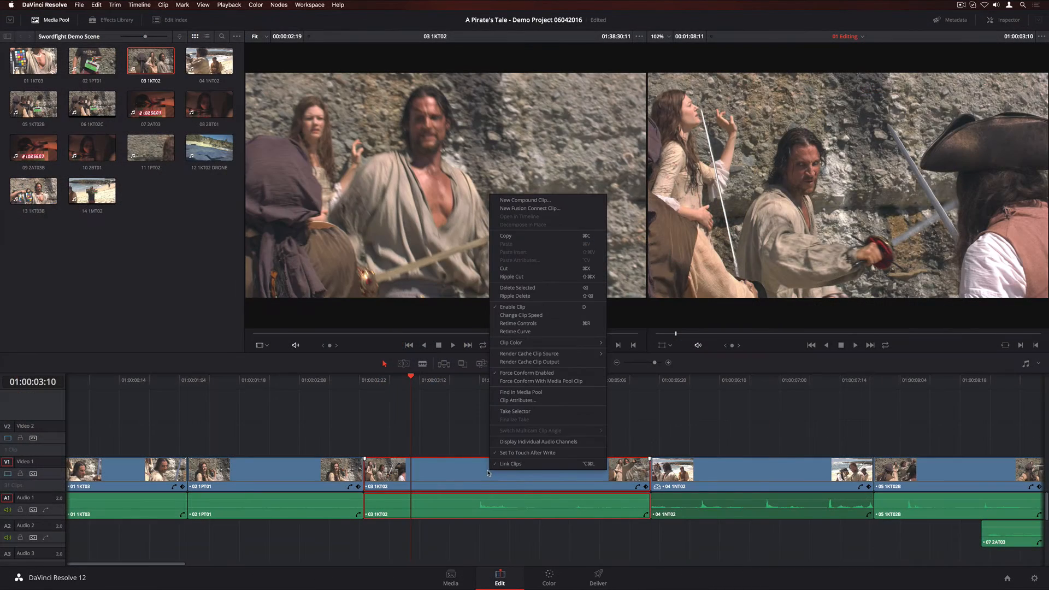
{"action": "left_click", "coordinate": [508, 315]}
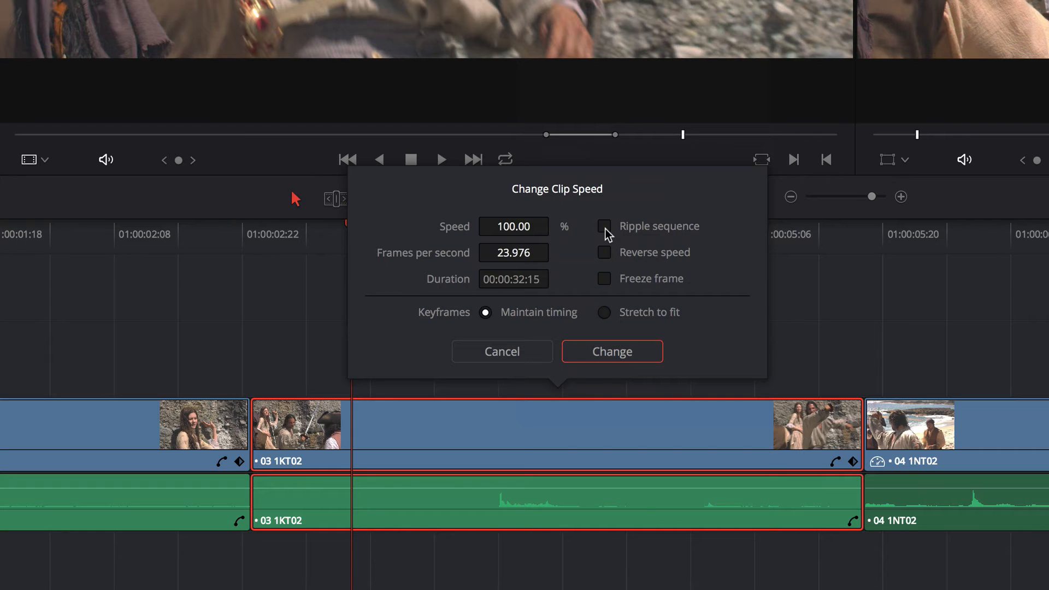
{"action": "left_click_drag", "start_coordinate": [497, 228], "coordinate": [556, 225]}
{"action": "left_click", "coordinate": [592, 350]}
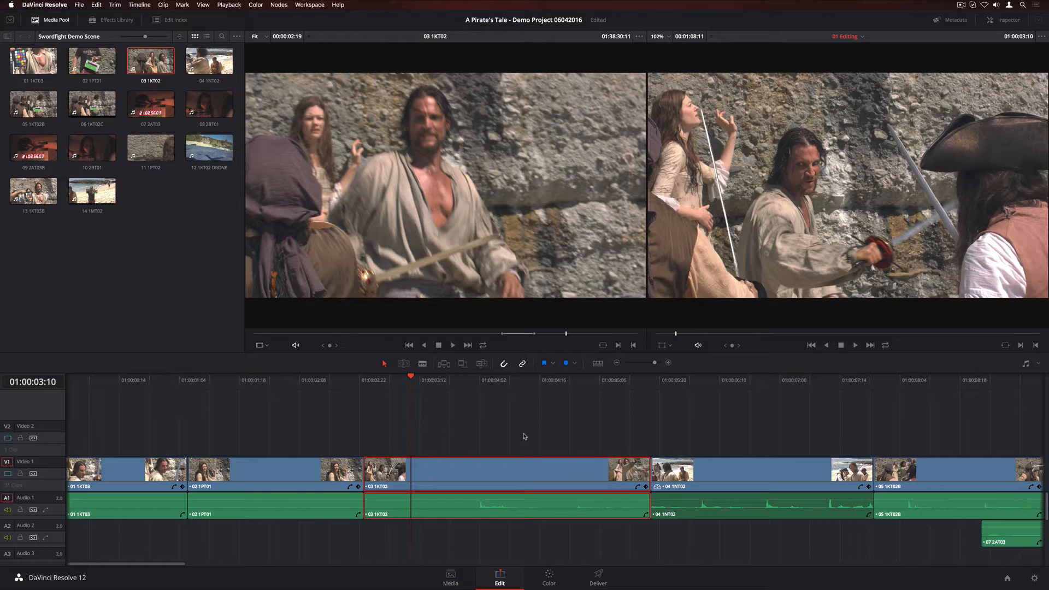
Enable retime controls on 03 1KT02 and add two speed points along the clip.
{"action": "right_click", "coordinate": [491, 465]}
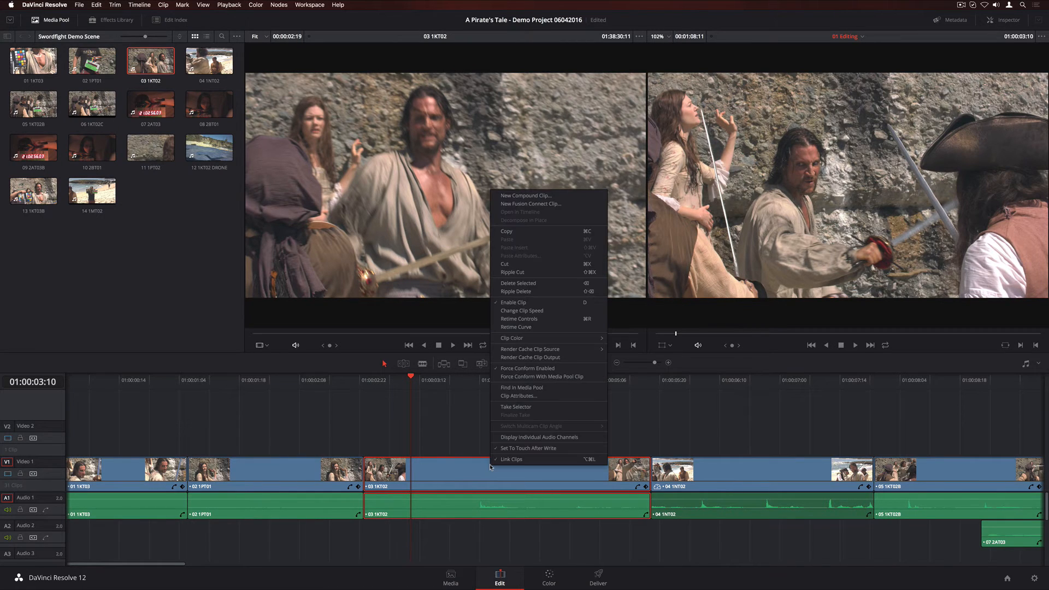
{"action": "left_click", "coordinate": [518, 319]}
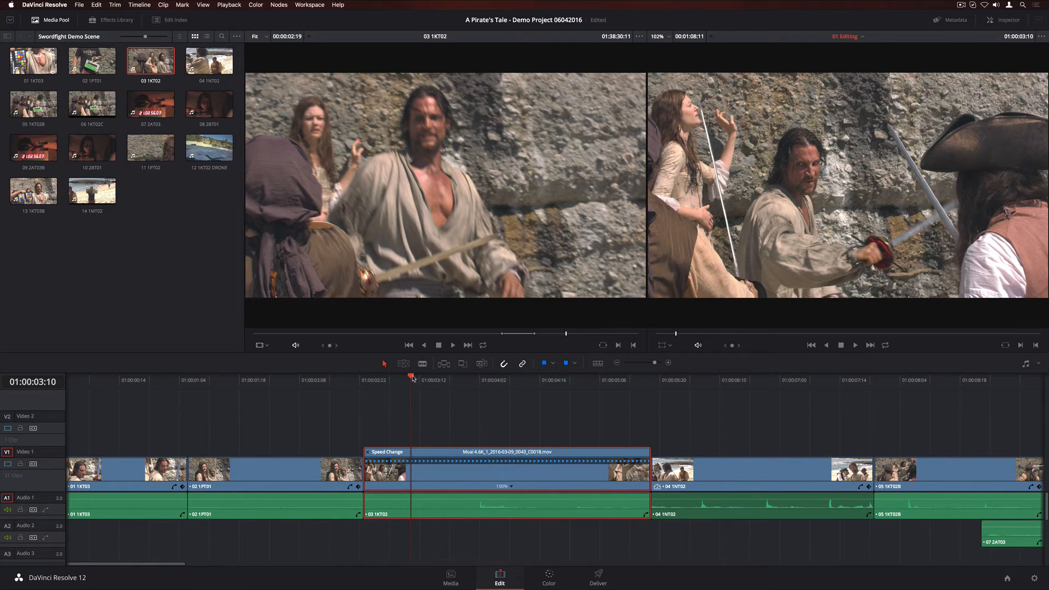
{"action": "left_click_drag", "start_coordinate": [413, 378], "coordinate": [435, 383]}
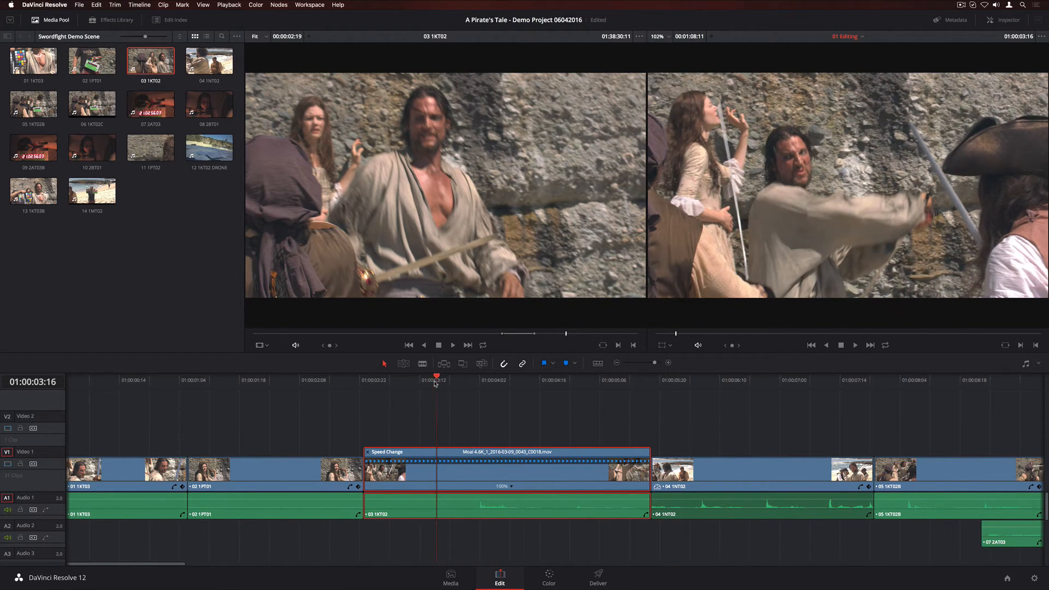
{"action": "left_click", "coordinate": [512, 487]}
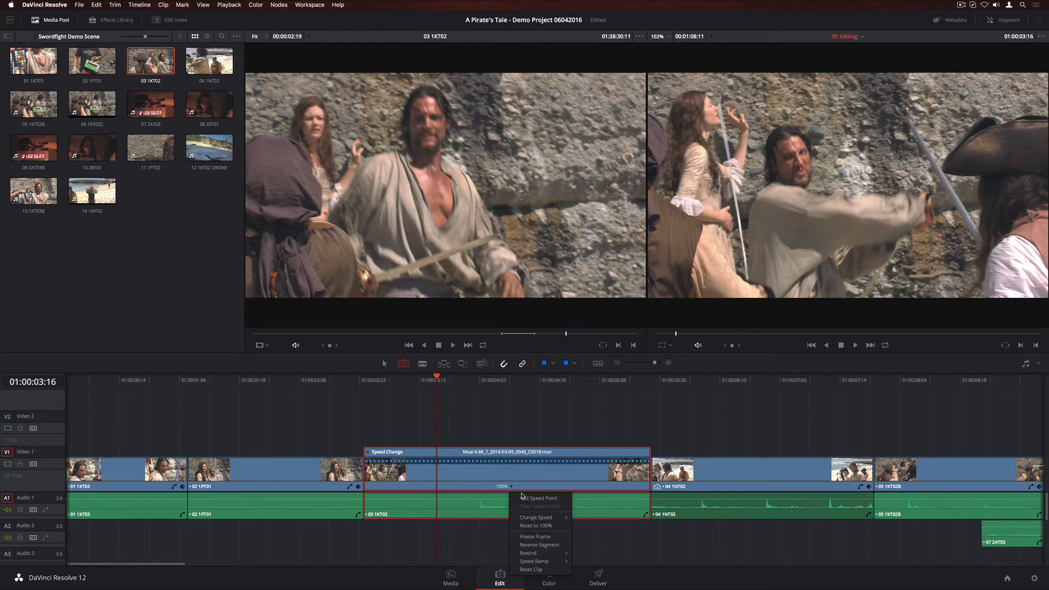
{"action": "left_click", "coordinate": [538, 497]}
{"action": "left_click_drag", "start_coordinate": [437, 379], "coordinate": [535, 384]}
{"action": "left_click", "coordinate": [543, 486]}
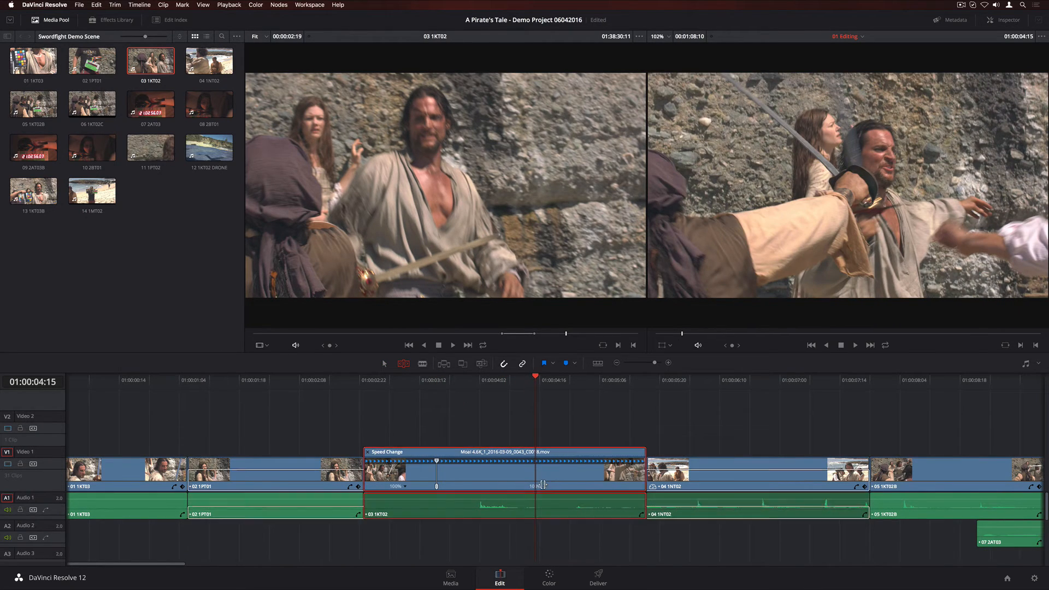
{"action": "left_click", "coordinate": [544, 485]}
{"action": "left_click", "coordinate": [557, 496]}
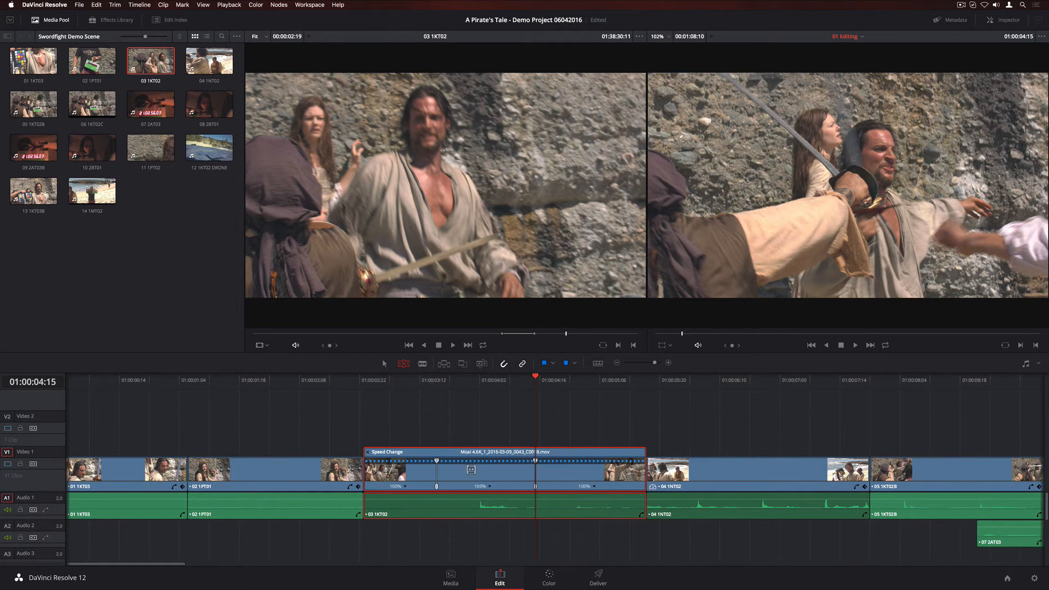
Open the retime curve and raise the two later segments' speeds to about 131% and 141%.
{"action": "right_click", "coordinate": [476, 472]}
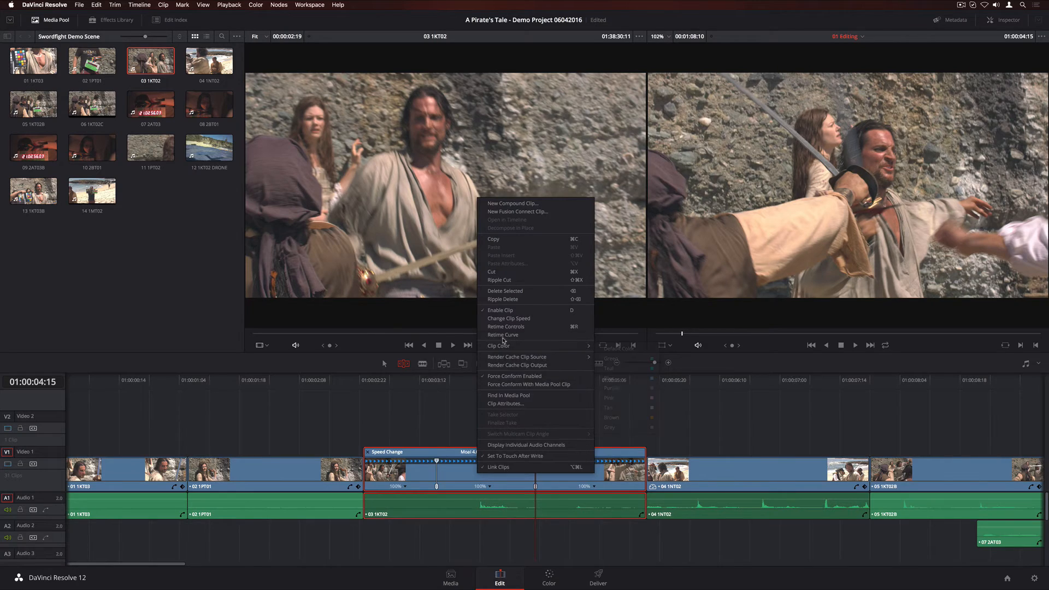
{"action": "left_click", "coordinate": [503, 334]}
{"action": "left_click_drag", "start_coordinate": [441, 355], "coordinate": [442, 272]}
{"action": "left_click_drag", "start_coordinate": [633, 344], "coordinate": [616, 246]}
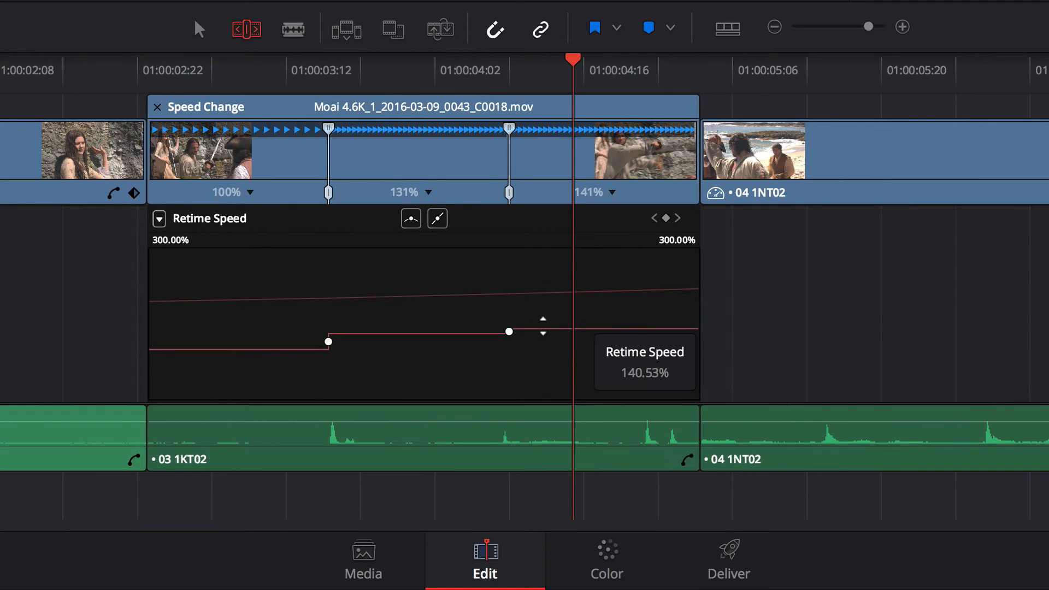
Make both speed points on the retime curve smooth and play back the ramp.
{"action": "left_click", "coordinate": [509, 331]}
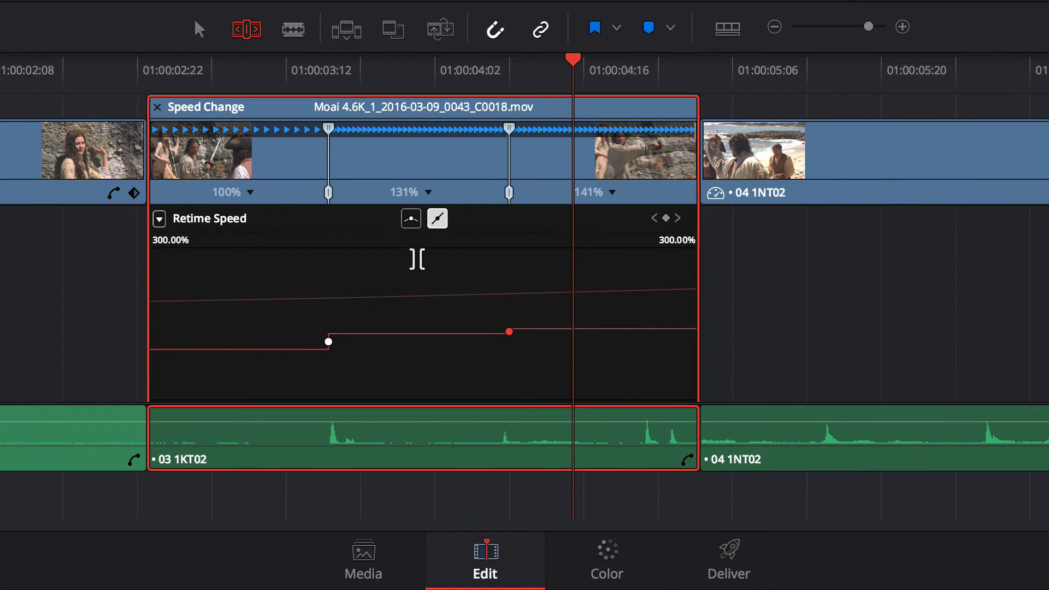
{"action": "left_click", "coordinate": [410, 219]}
{"action": "left_click", "coordinate": [329, 341]}
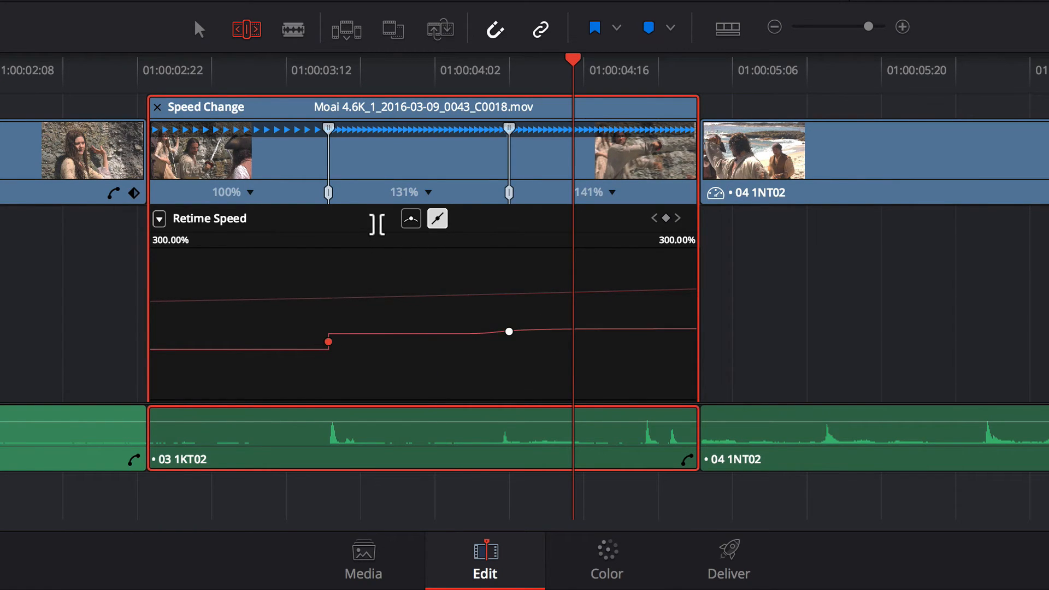
{"action": "left_click", "coordinate": [411, 218]}
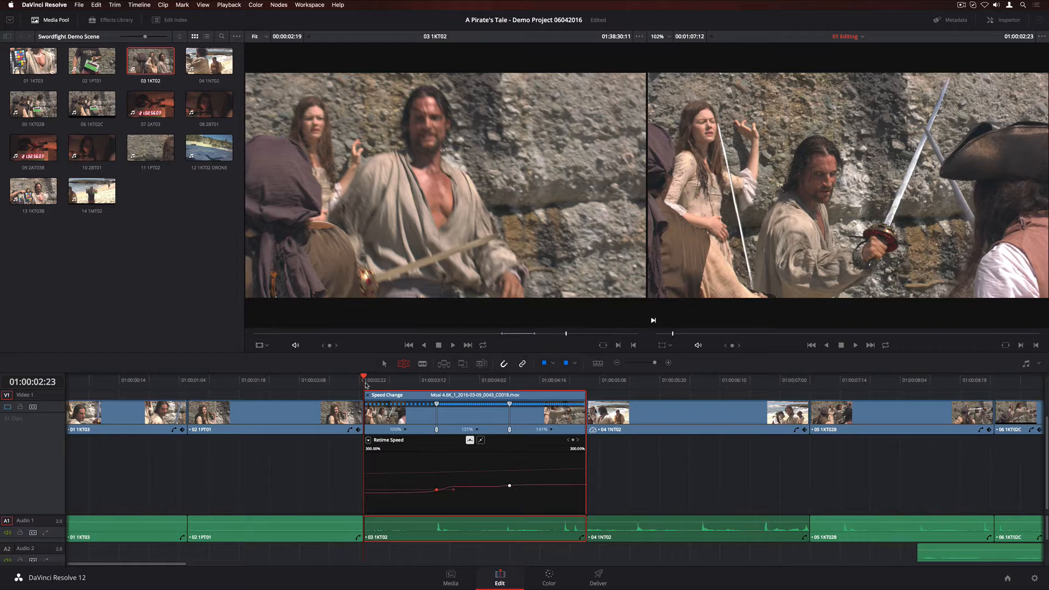
{"action": "key", "text": "space"}
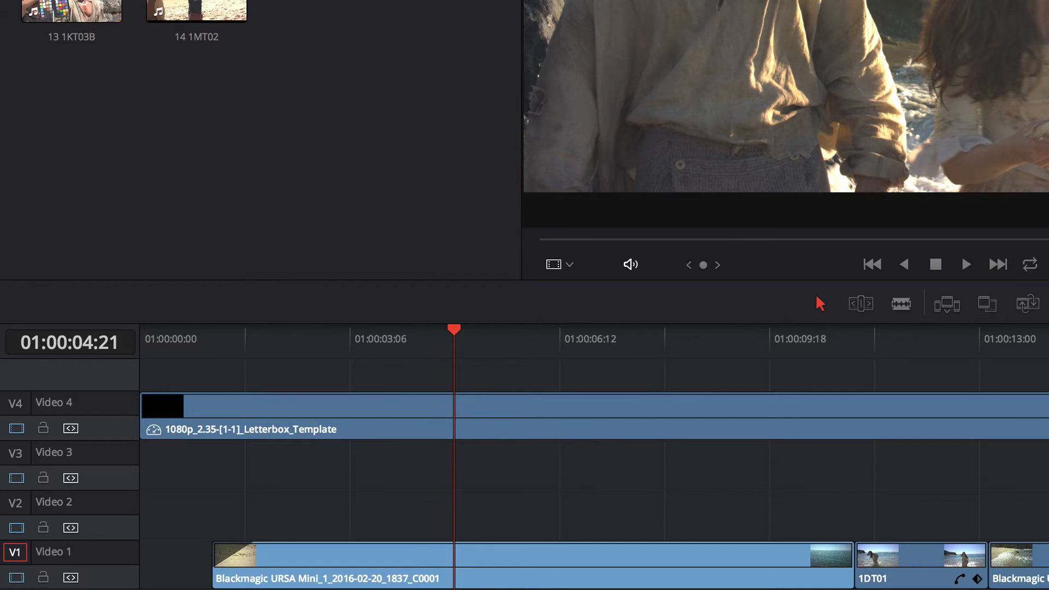
Add a duration marker at 01:00:04:21 lasting 00:00:04:18, named VFX, with the note "Add title here!" and orange colour.
{"action": "key", "text": "m"}
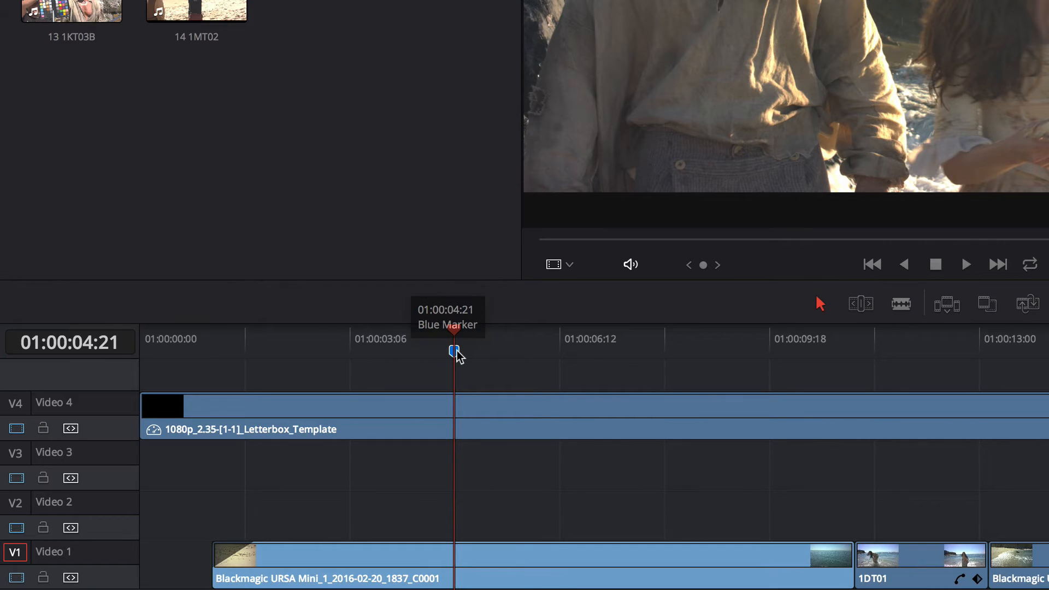
{"action": "left_click_drag", "start_coordinate": [456, 355], "coordinate": [698, 362]}
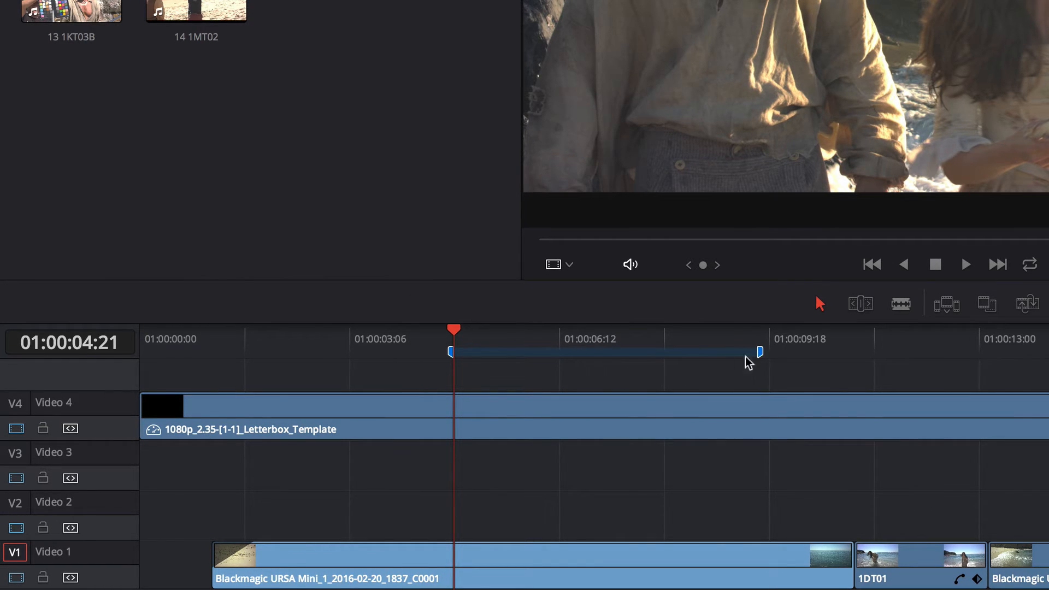
{"action": "double_click", "coordinate": [453, 354]}
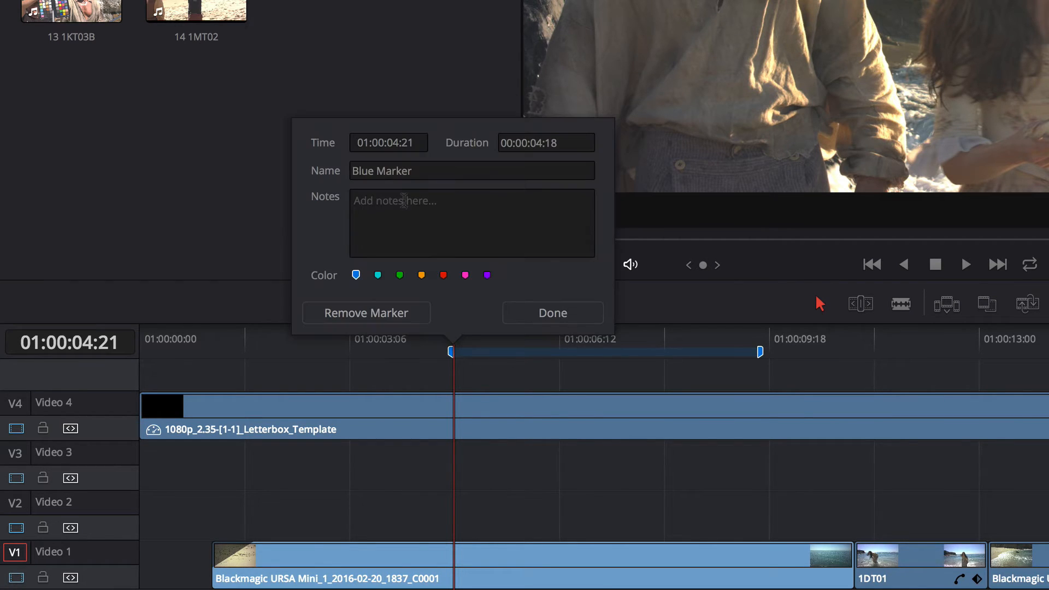
{"action": "left_click", "coordinate": [397, 170]}
{"action": "key", "text": "ctrl+a"}
{"action": "type", "text": "VFX"}
{"action": "key", "text": "Tab"}
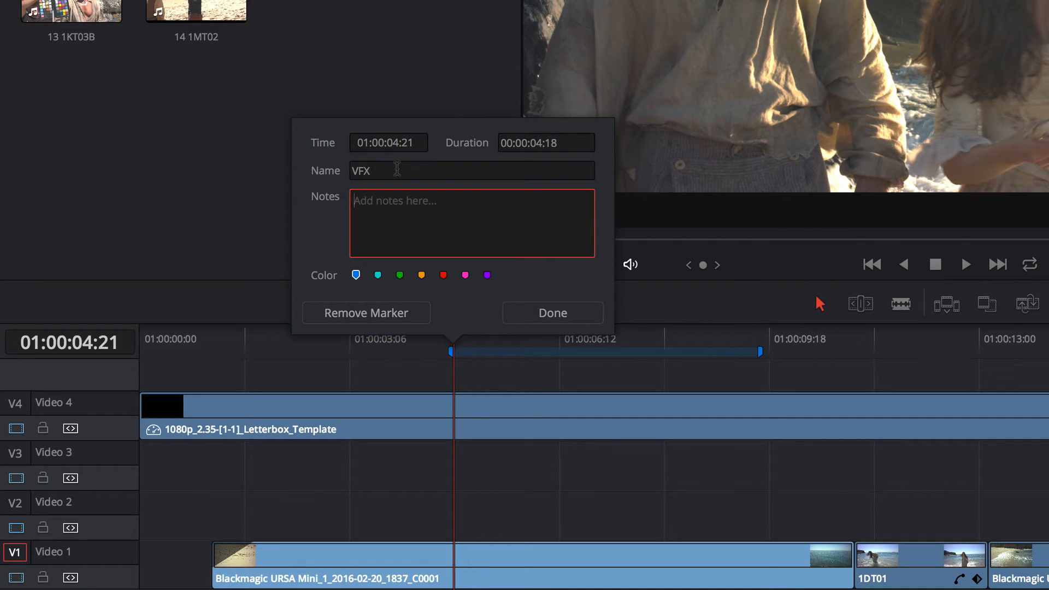
{"action": "type", "text": "Add title here!"}
{"action": "left_click", "coordinate": [421, 275]}
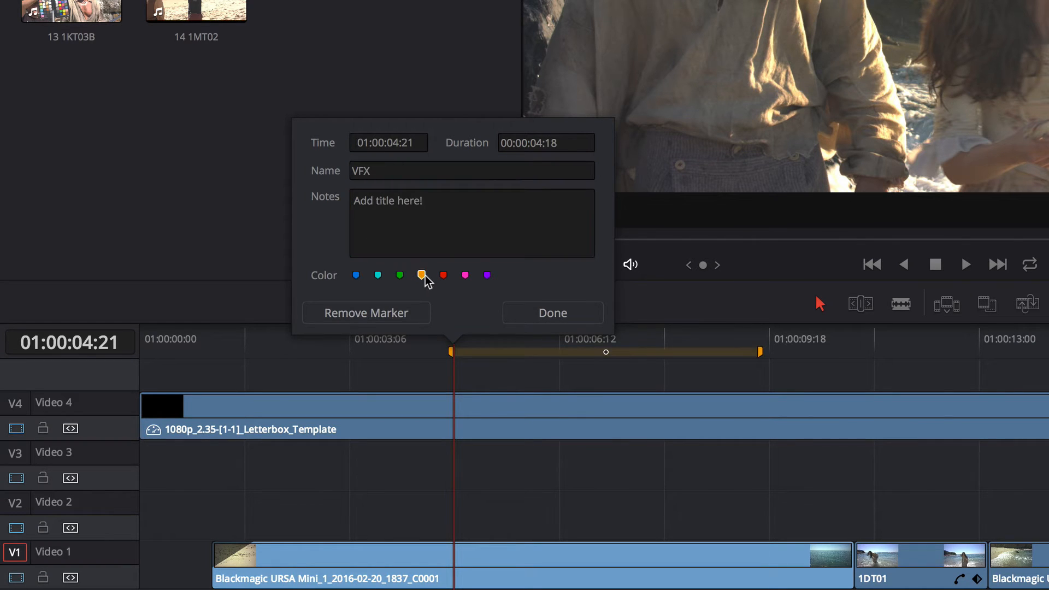
{"action": "left_click", "coordinate": [545, 312]}
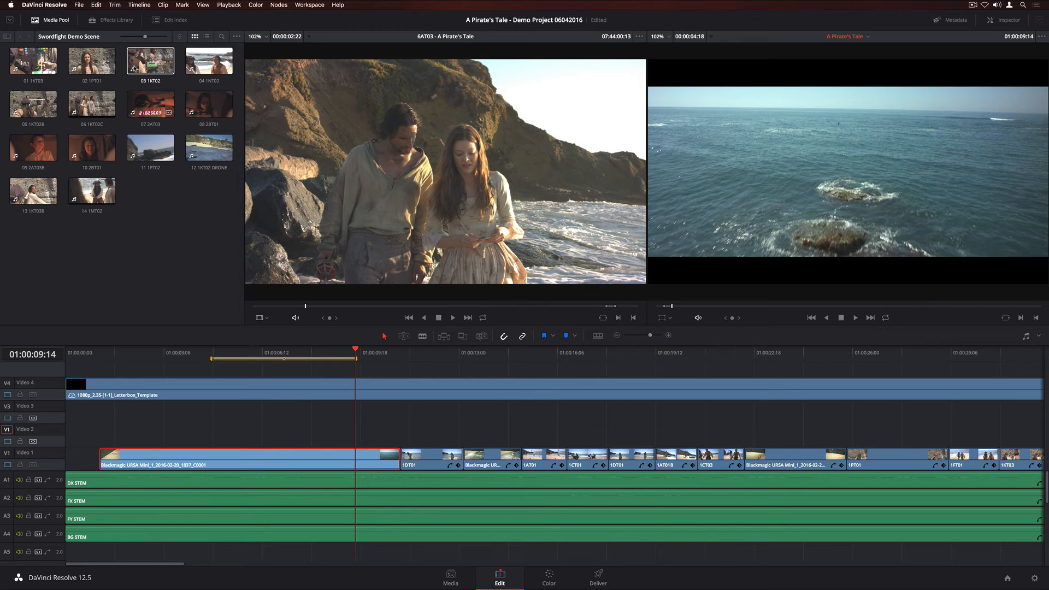
Place a Text title on Video 2 at the marked range and change its text to A Pirate's Tale.
{"action": "left_click", "coordinate": [112, 22]}
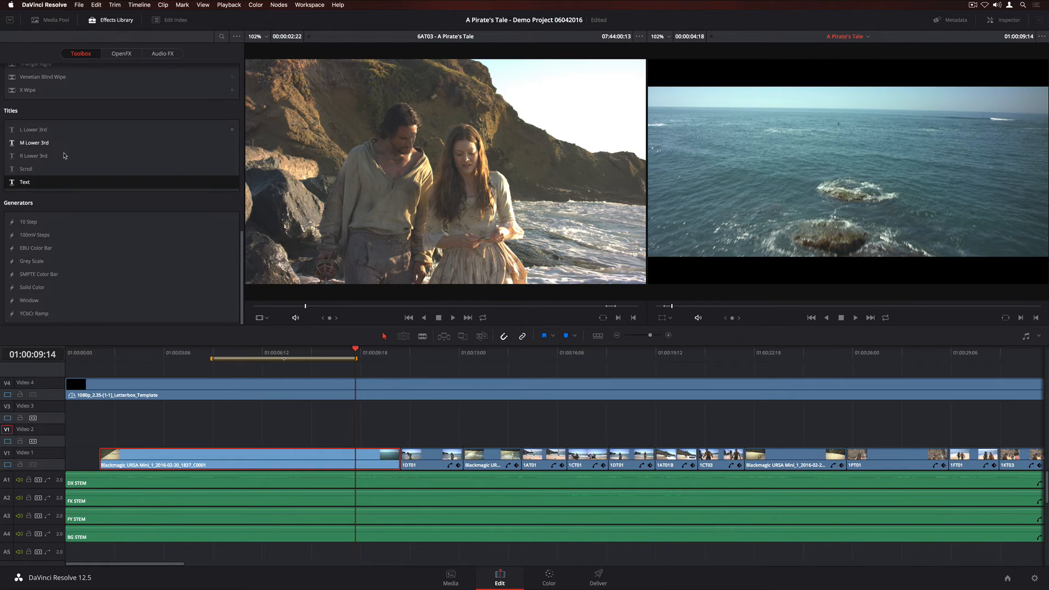
{"action": "left_click_drag", "start_coordinate": [25, 183], "coordinate": [761, 174]}
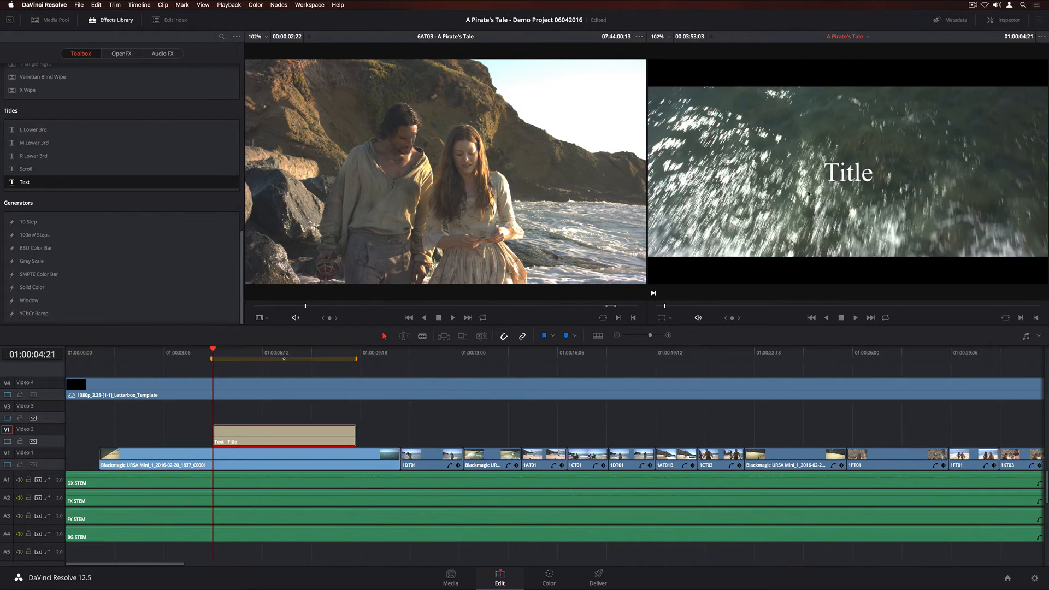
{"action": "left_click", "coordinate": [838, 173]}
{"action": "key", "text": "super+a"}
{"action": "type", "text": "A Pirate's Tal"}
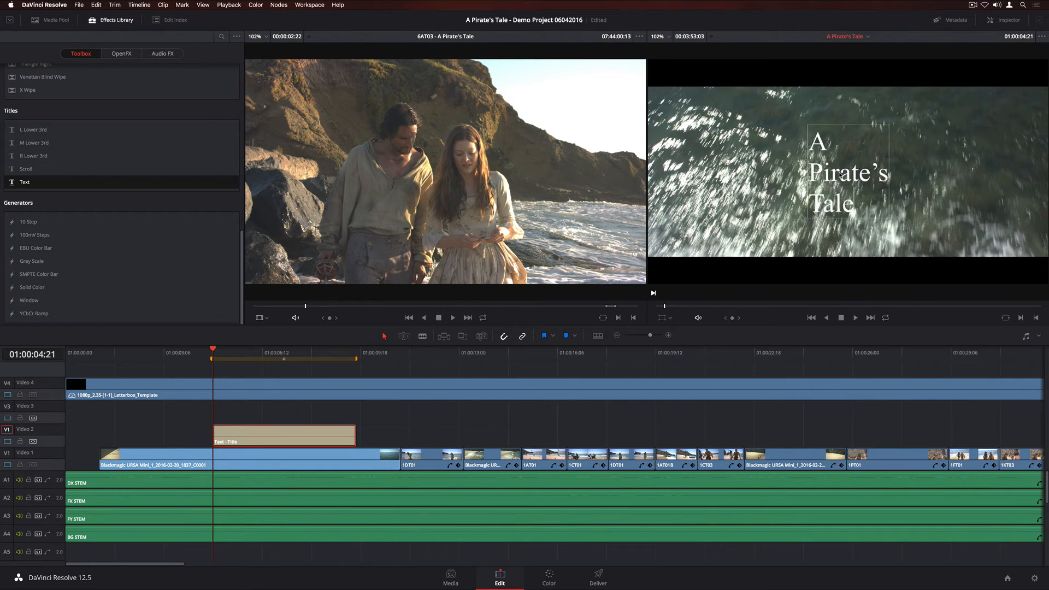
{"action": "type", "text": "e"}
Set the title's font family to PrincesS AND THE FROG and centre its alignment.
{"action": "left_click", "coordinate": [1004, 21]}
{"action": "left_click", "coordinate": [1010, 134]}
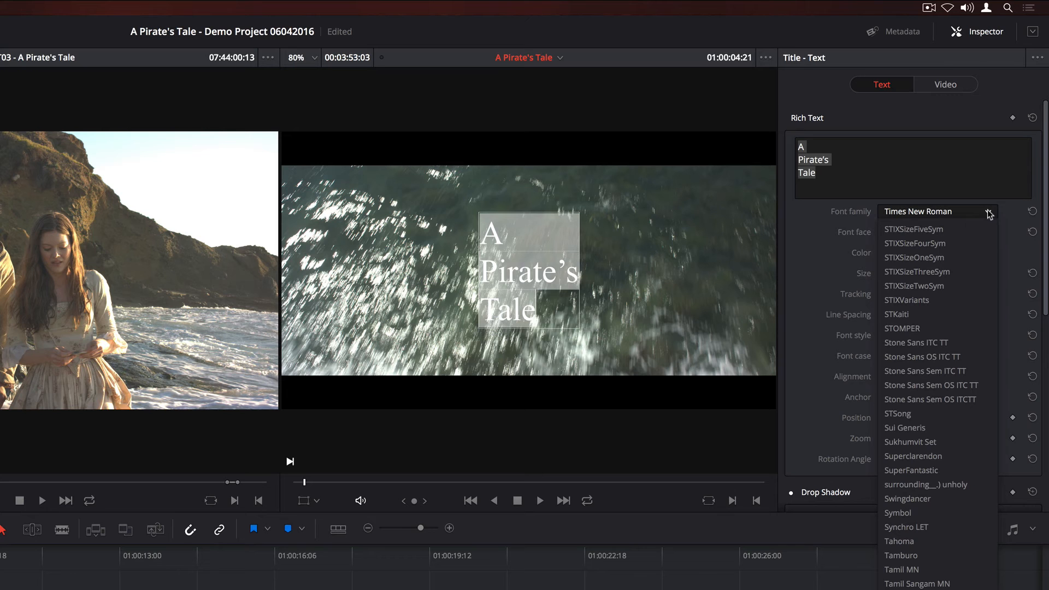
{"action": "left_click_drag", "start_coordinate": [1014, 403], "coordinate": [1023, 363]}
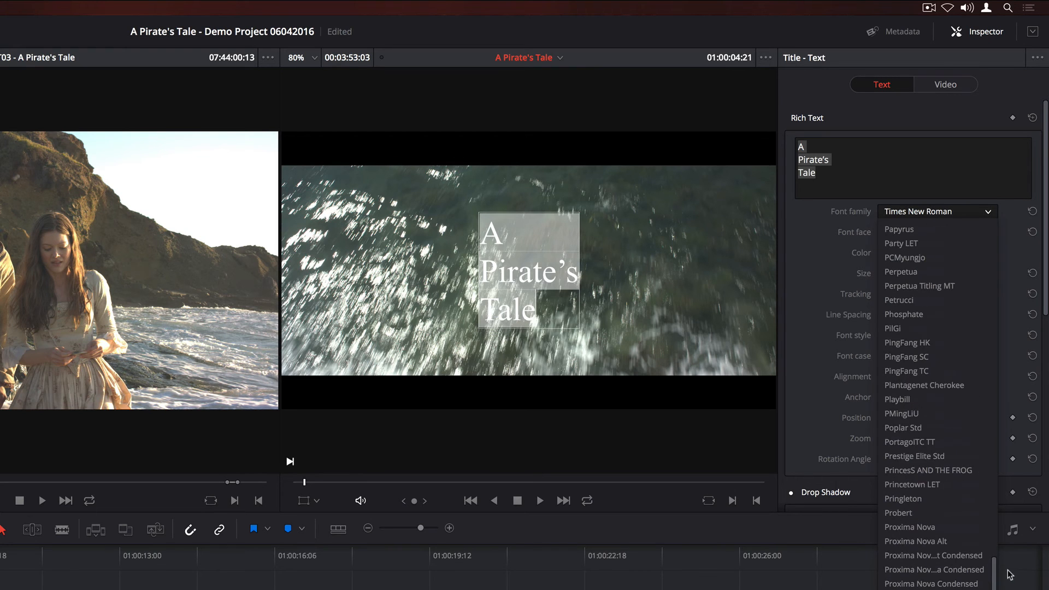
{"action": "left_click", "coordinate": [951, 470]}
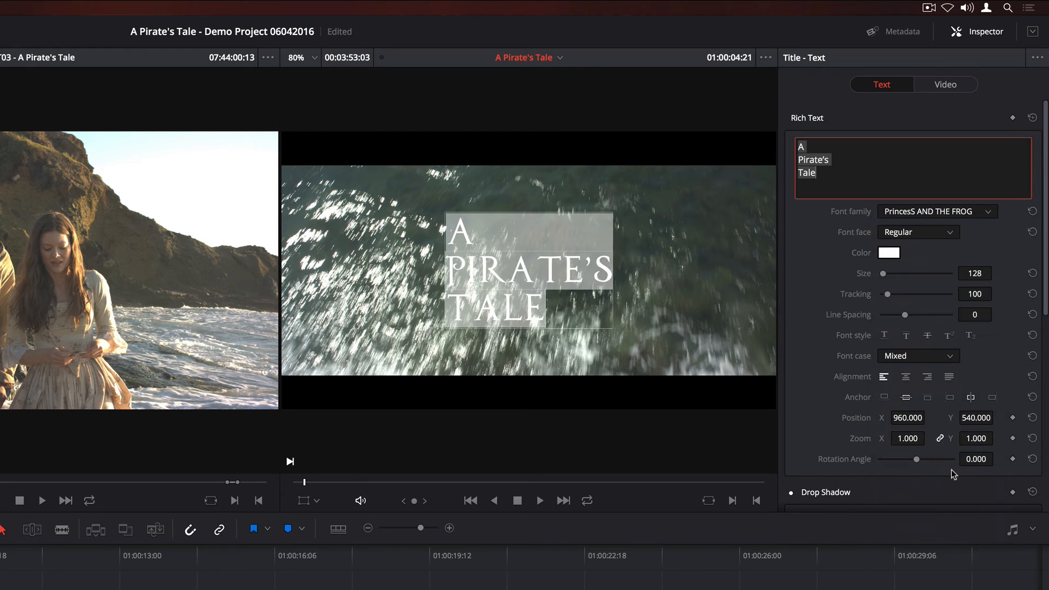
{"action": "left_click", "coordinate": [904, 376]}
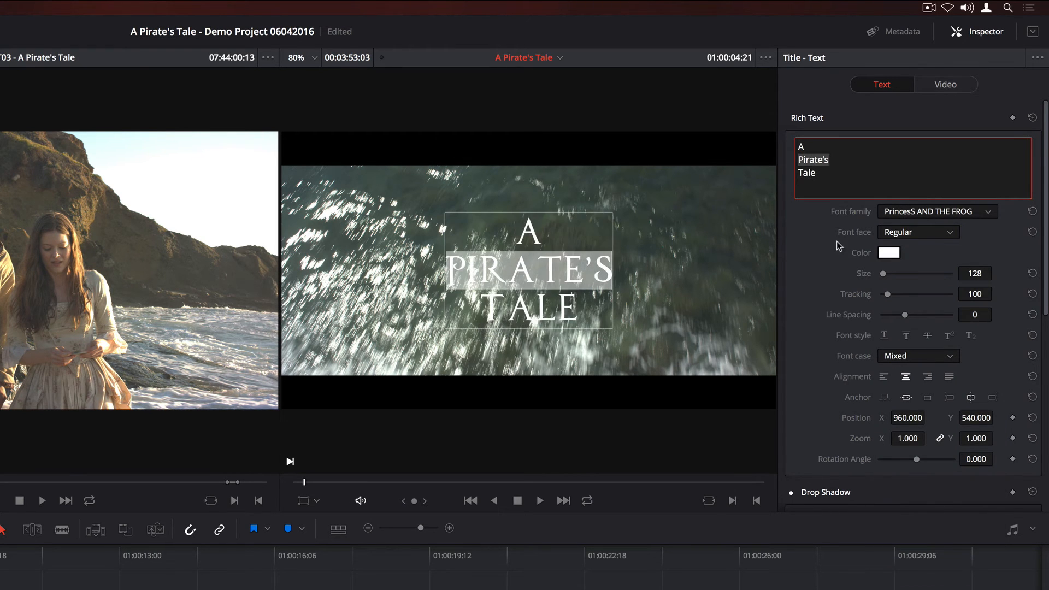
Enlarge the title text and set its drop shadow offset to 10 and -7 with opacity 84.
{"action": "left_click_drag", "start_coordinate": [882, 273], "coordinate": [884, 274]}
{"action": "left_click_drag", "start_coordinate": [1046, 273], "coordinate": [1030, 375]}
{"action": "left_click_drag", "start_coordinate": [907, 346], "coordinate": [924, 346]}
{"action": "mouse_move", "coordinate": [983, 345]}
{"action": "left_mouse_down"}
{"action": "mouse_move", "coordinate": [996, 344]}
{"action": "mouse_move", "coordinate": [978, 345]}
{"action": "left_mouse_up"}
{"action": "left_click_drag", "start_coordinate": [936, 387], "coordinate": [942, 388]}
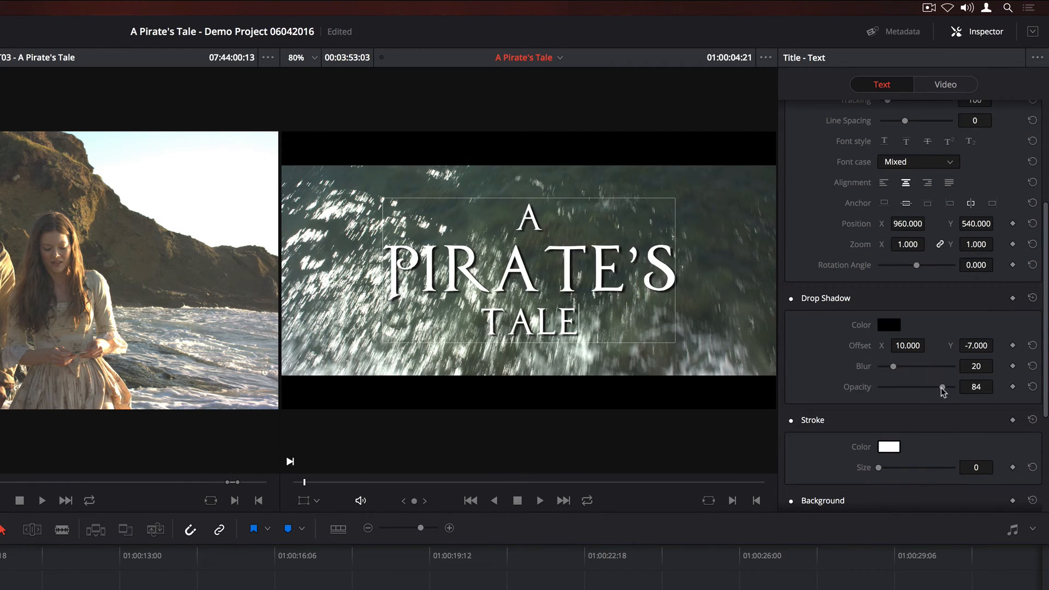
{"action": "left_click_drag", "start_coordinate": [1044, 364], "coordinate": [1035, 473]}
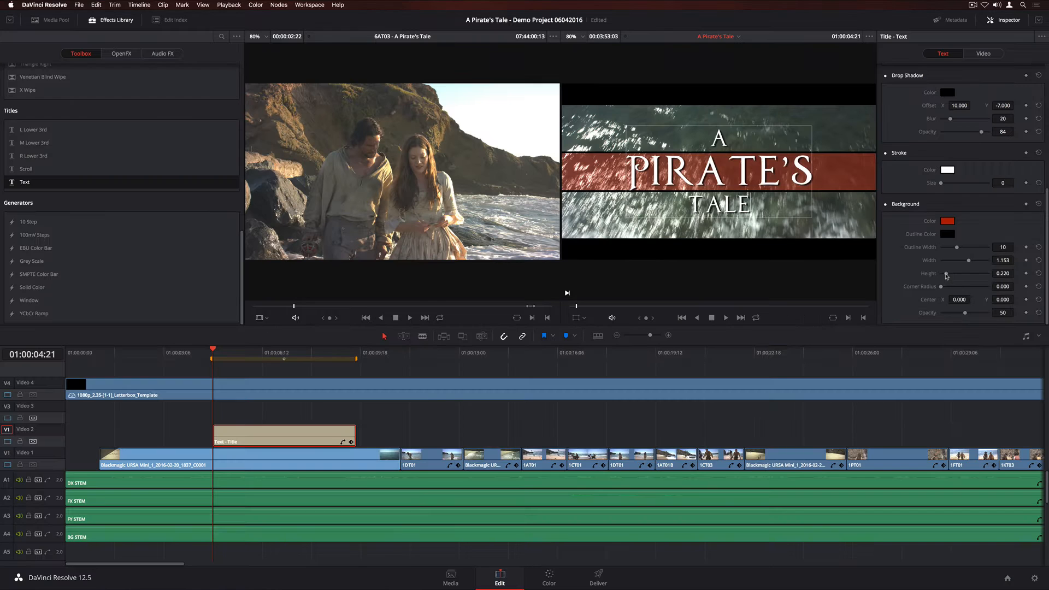
{"action": "left_click_drag", "start_coordinate": [945, 276], "coordinate": [944, 276]}
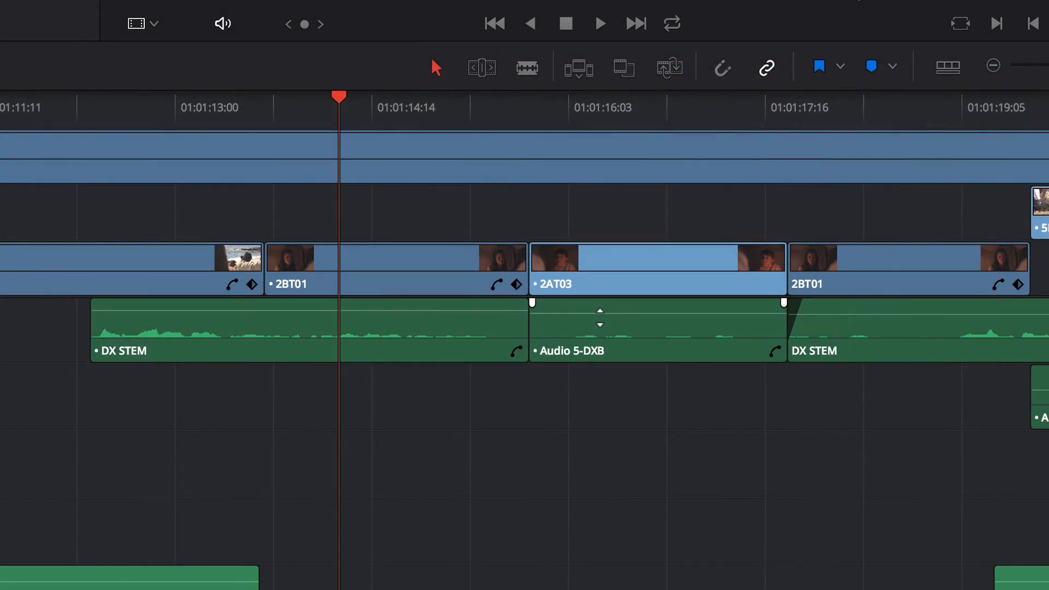
Add volume keyframes to the DX STEM clip, dropping the first to -96 dB for a fade-in and lowering a later one.
{"action": "left_click", "coordinate": [418, 316]}
{"action": "left_click", "coordinate": [392, 310], "text": "alt"}
{"action": "left_click", "coordinate": [349, 310], "text": "alt"}
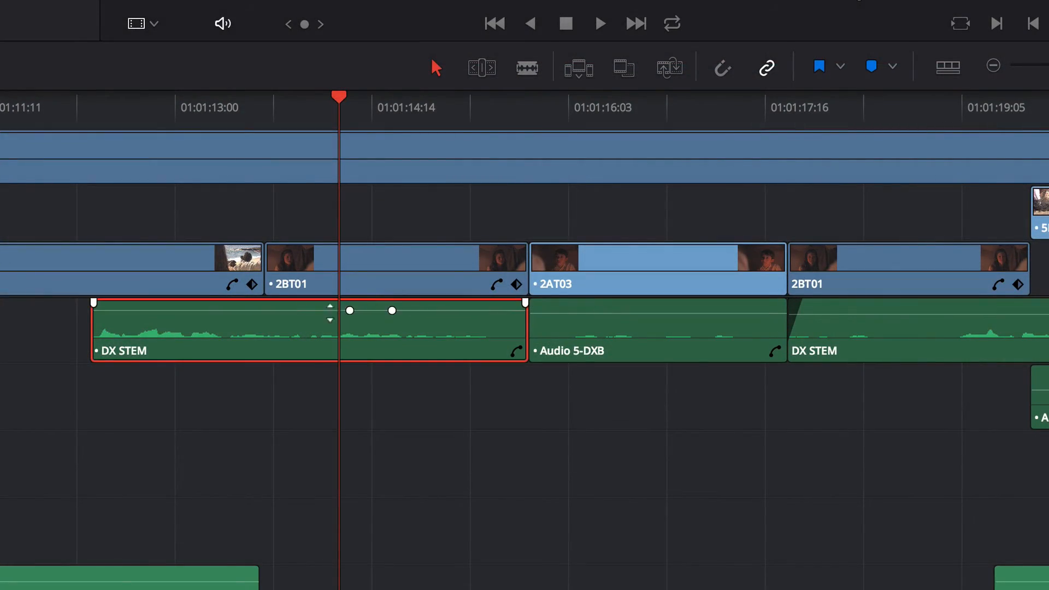
{"action": "left_click", "coordinate": [287, 310], "text": "alt"}
{"action": "left_click_drag", "start_coordinate": [287, 310], "coordinate": [286, 338]}
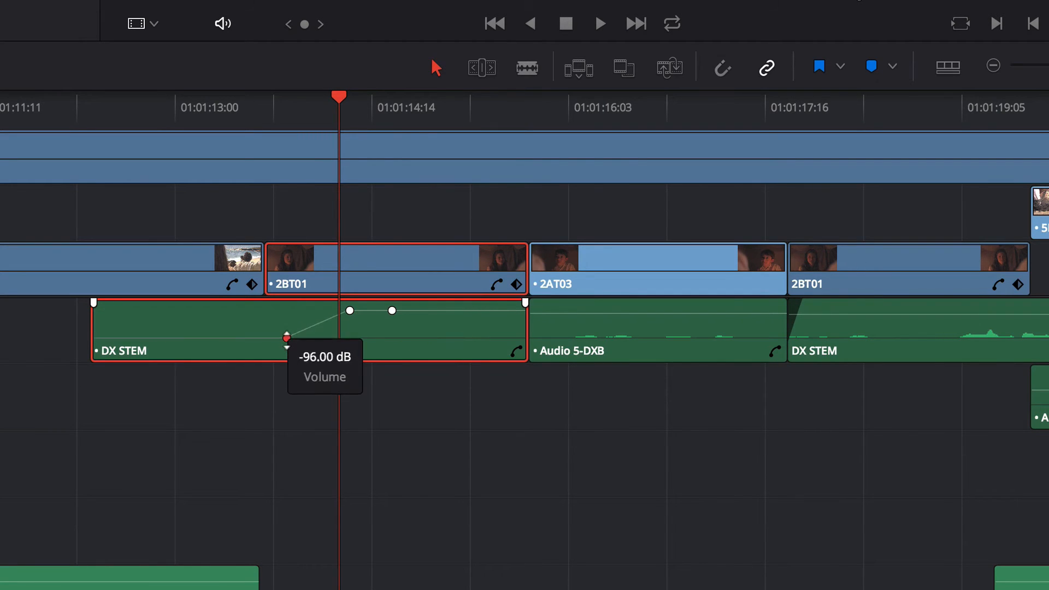
{"action": "left_click_drag", "start_coordinate": [392, 310], "coordinate": [391, 333]}
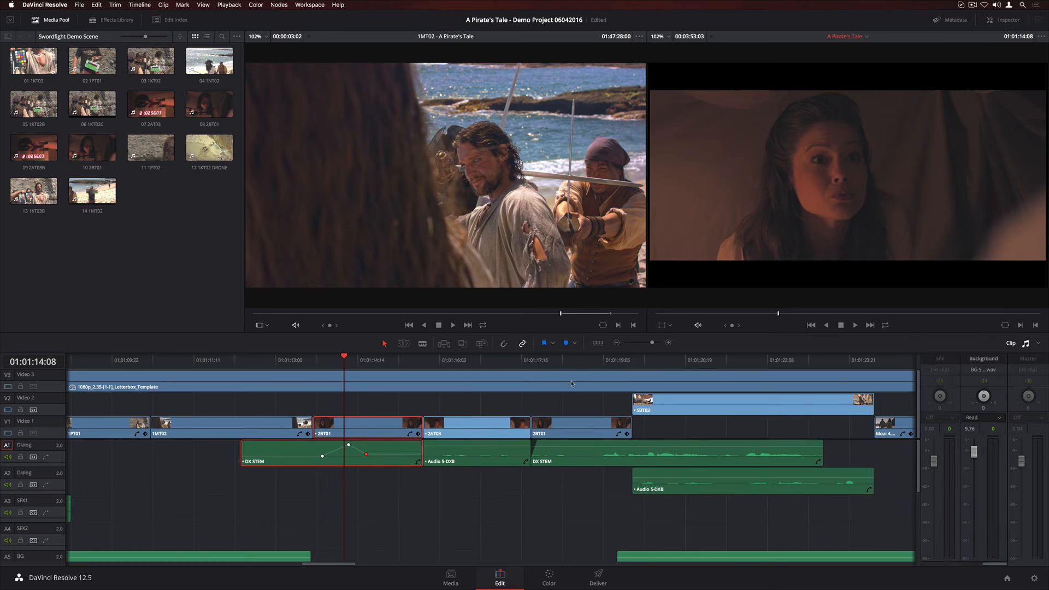
Increase the audio track height in the timeline view options.
{"action": "left_click", "coordinate": [599, 343]}
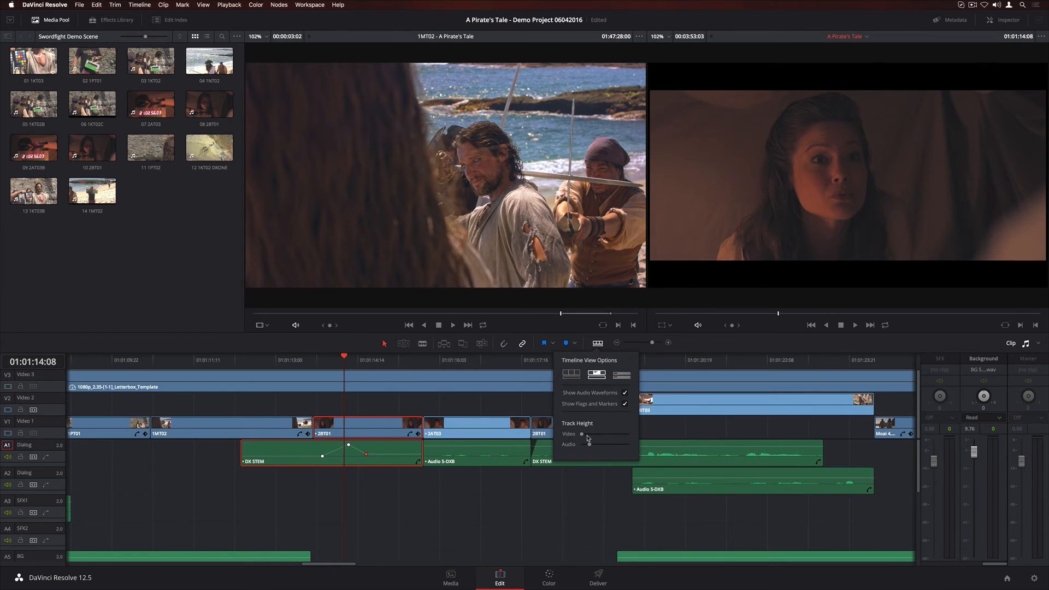
{"action": "left_click_drag", "start_coordinate": [589, 445], "coordinate": [645, 450]}
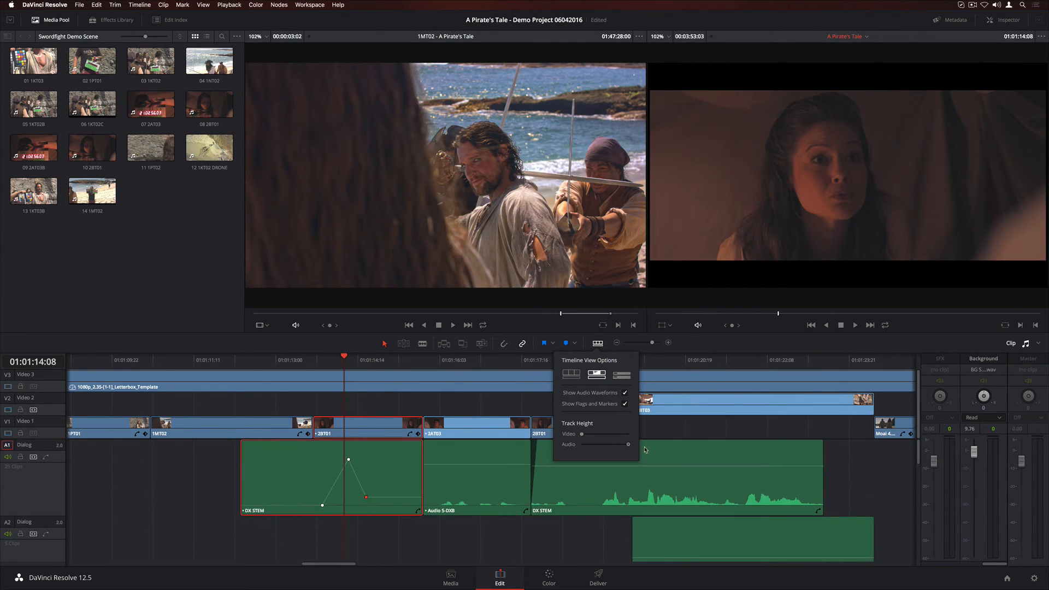
{"action": "left_click", "coordinate": [918, 455]}
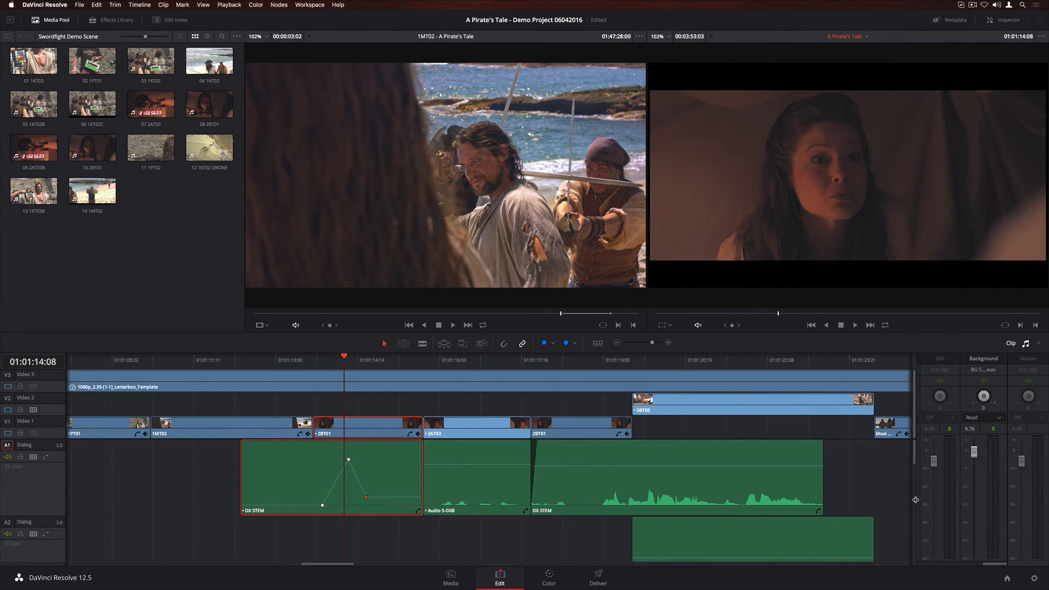
{"action": "left_click_drag", "start_coordinate": [914, 455], "coordinate": [915, 589]}
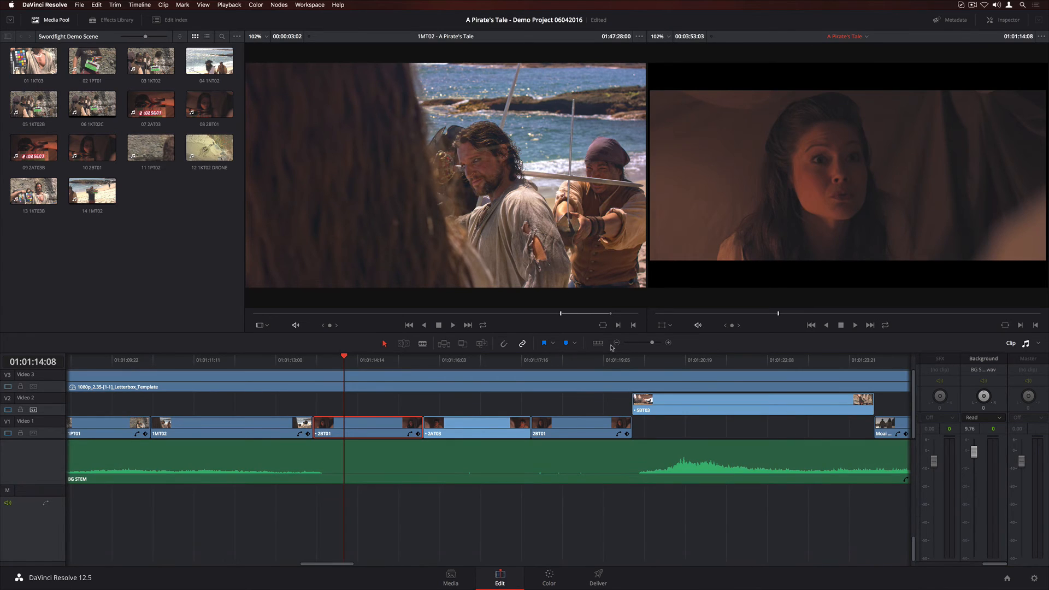
Set the Background track's mixer automation to Latch and pull its fader down during playback.
{"action": "left_click", "coordinate": [600, 358]}
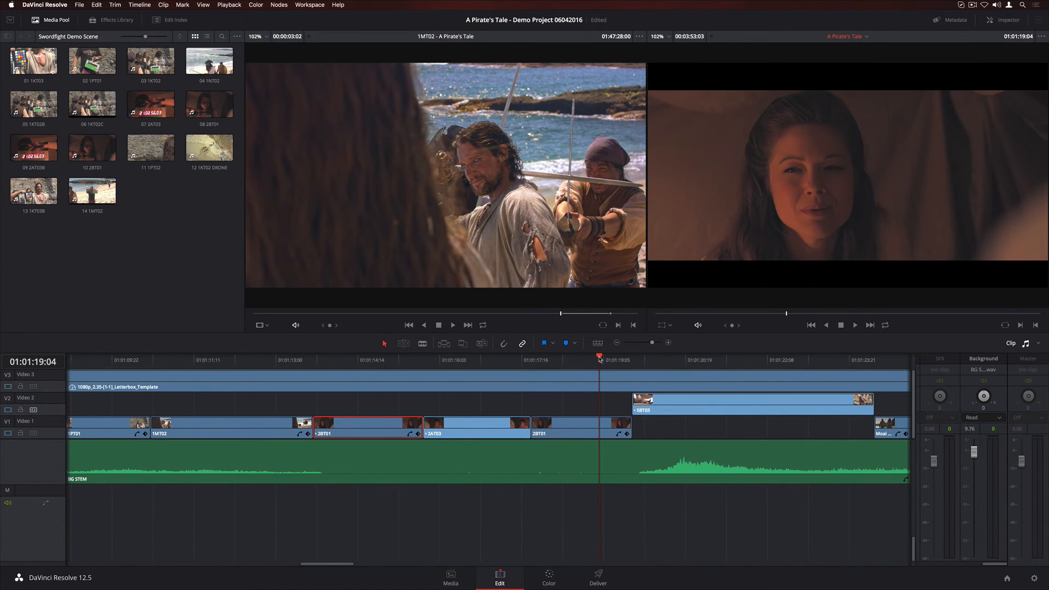
{"action": "key", "text": "space"}
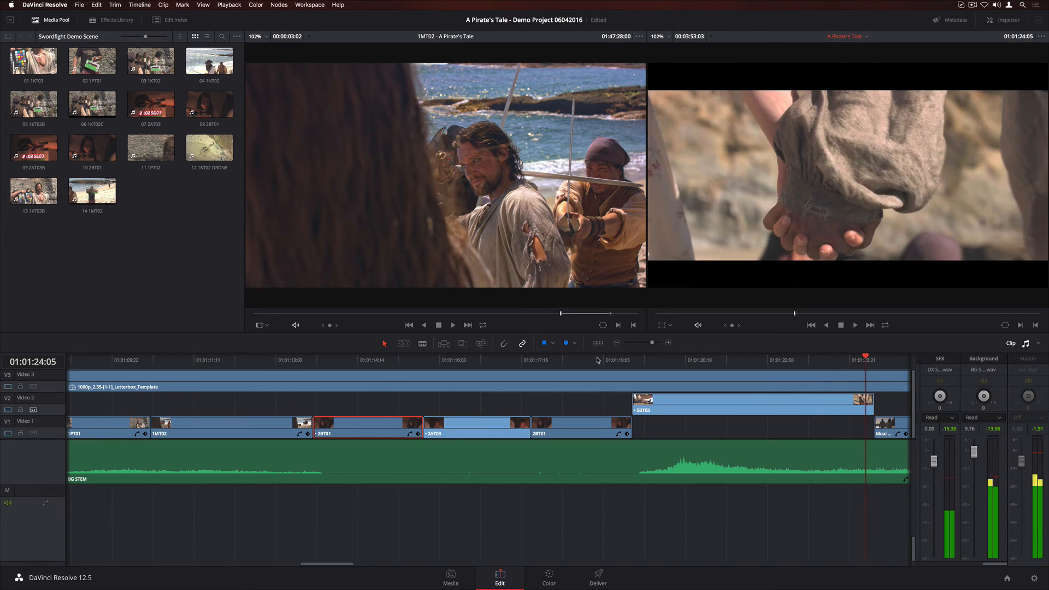
{"action": "key", "text": "space"}
{"action": "left_click", "coordinate": [598, 360]}
{"action": "left_click", "coordinate": [624, 457]}
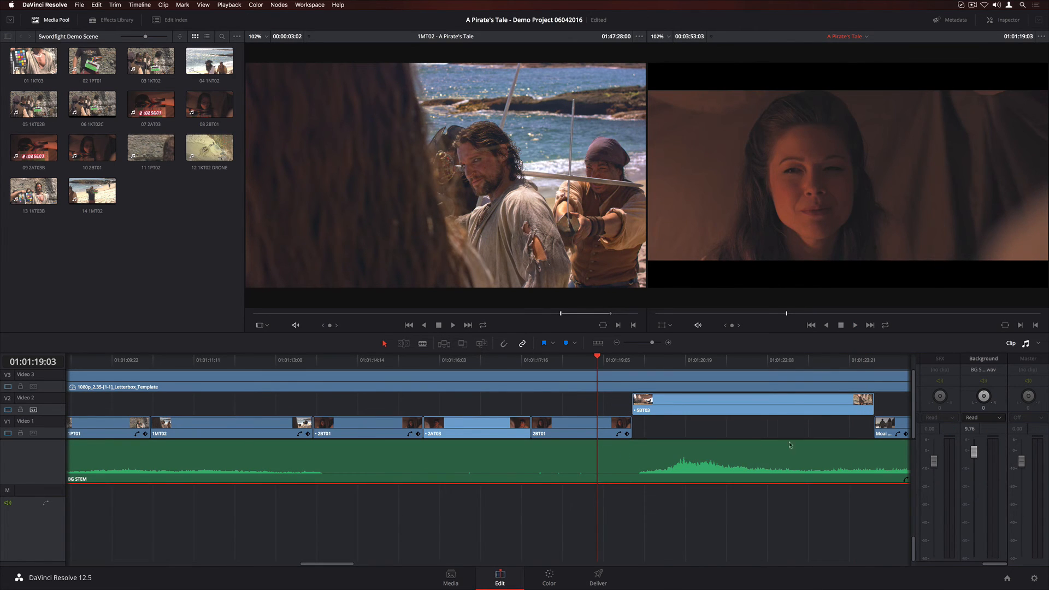
{"action": "left_click", "coordinate": [983, 417]}
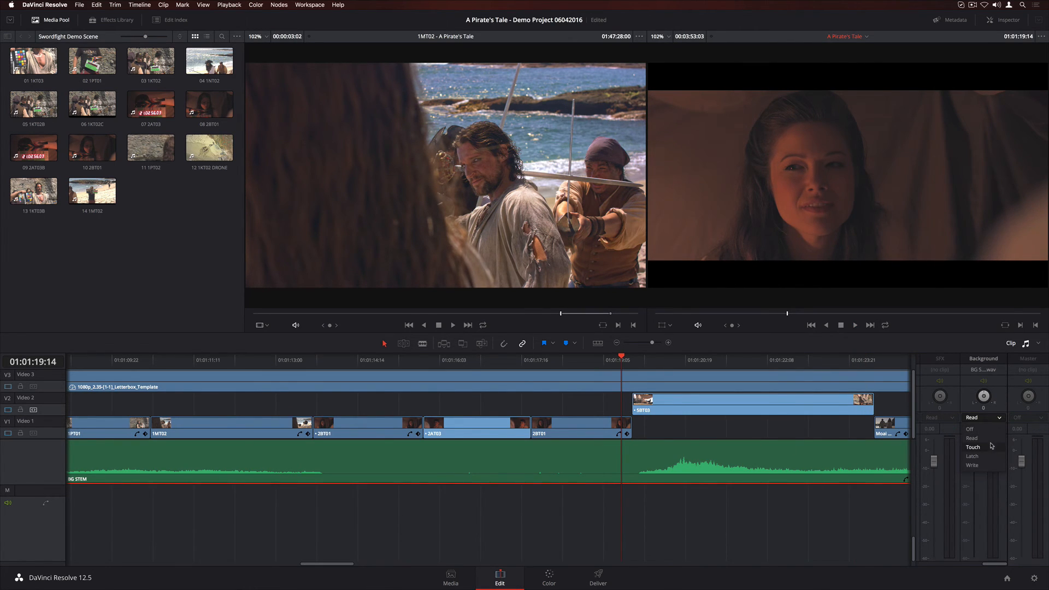
{"action": "left_click", "coordinate": [972, 456]}
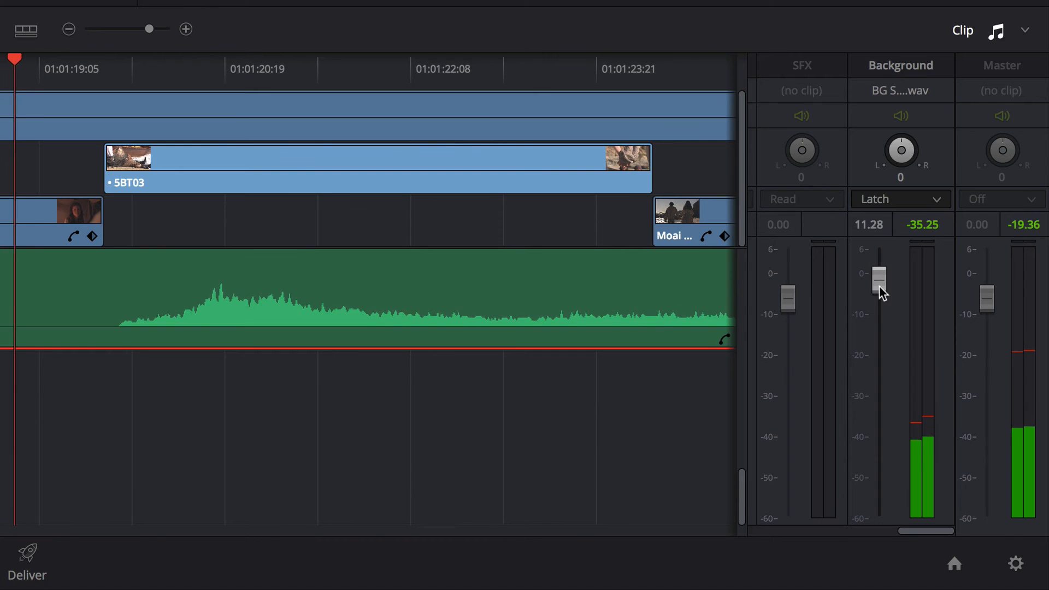
{"action": "left_click_drag", "start_coordinate": [974, 456], "coordinate": [972, 464]}
{"action": "left_click_drag", "start_coordinate": [878, 307], "coordinate": [880, 332]}
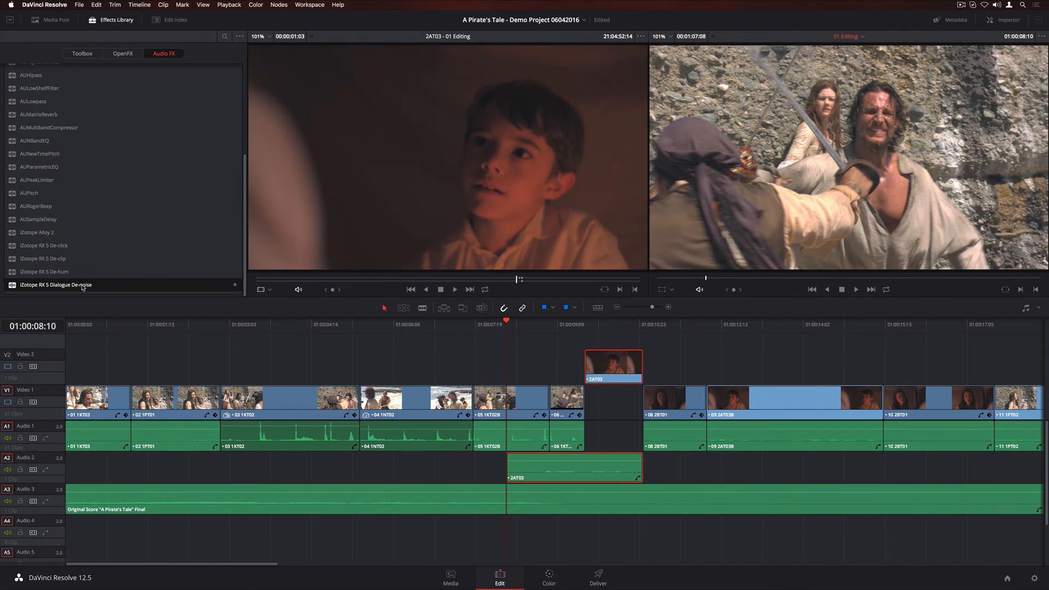
Apply iZotope RX 5 Dialogue De-noise to the 2AT03 audio clip and open its plugin window while playing.
{"action": "left_click_drag", "start_coordinate": [83, 284], "coordinate": [535, 472]}
{"action": "left_click", "coordinate": [1002, 21]}
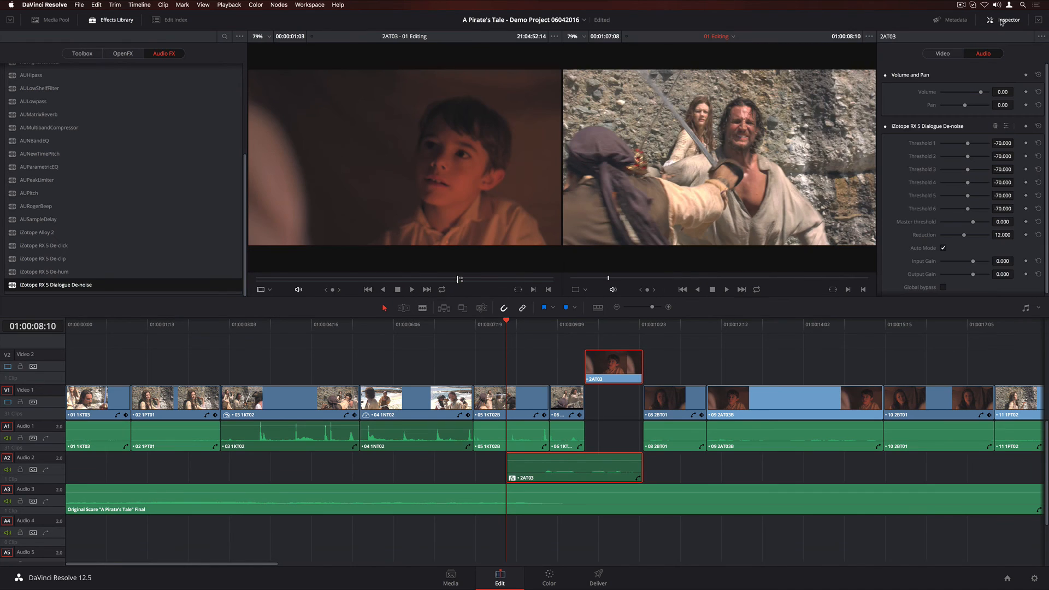
{"action": "left_click", "coordinate": [1005, 126]}
{"action": "key", "text": "space"}
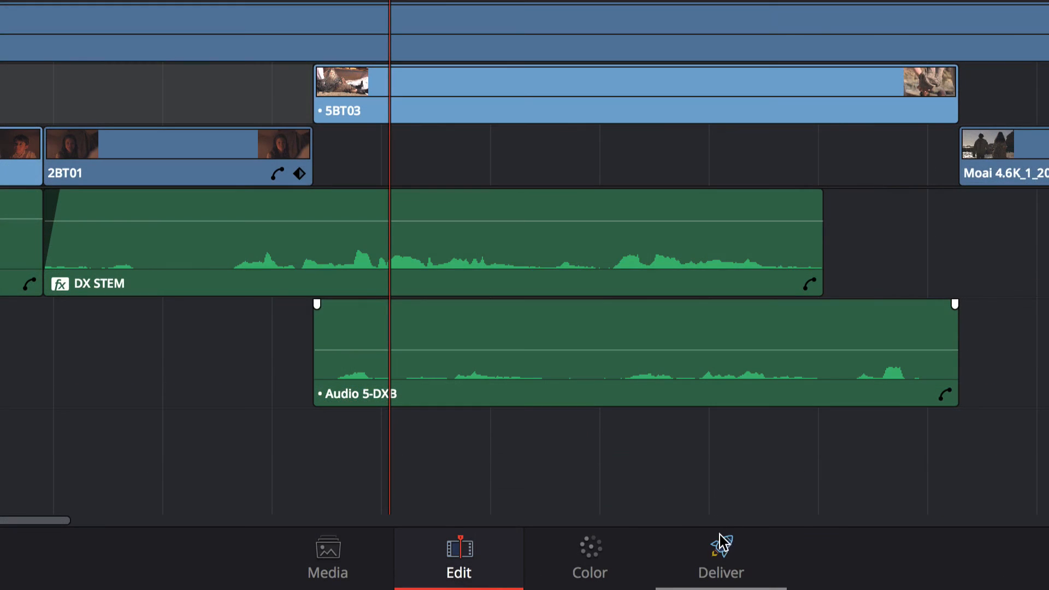
Choose the YouTube 720p render preset, add the job to the render queue and start rendering.
{"action": "left_click", "coordinate": [598, 571]}
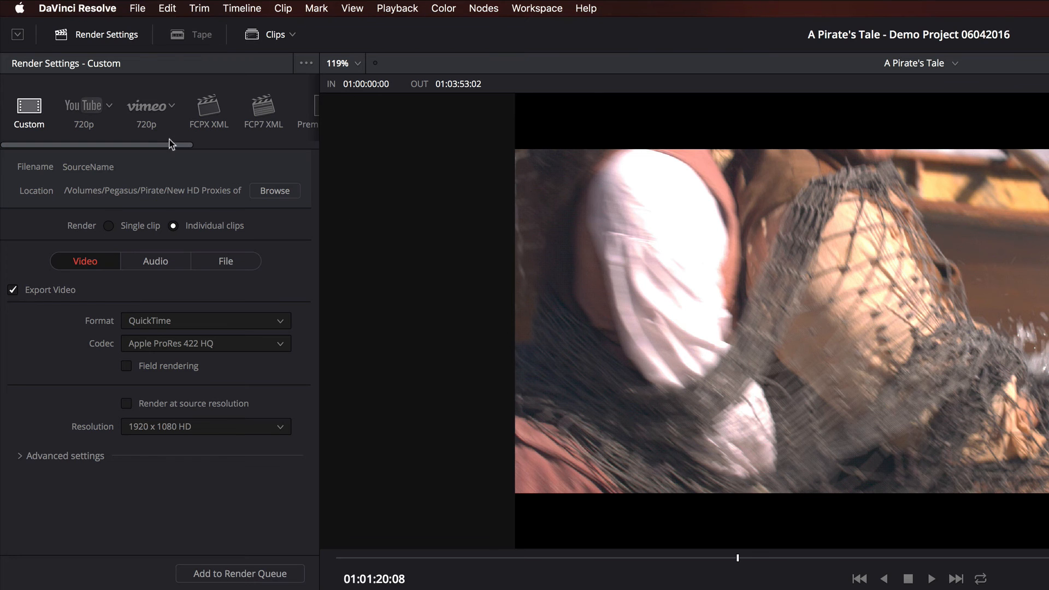
{"action": "left_click", "coordinate": [148, 112]}
{"action": "left_click", "coordinate": [87, 117]}
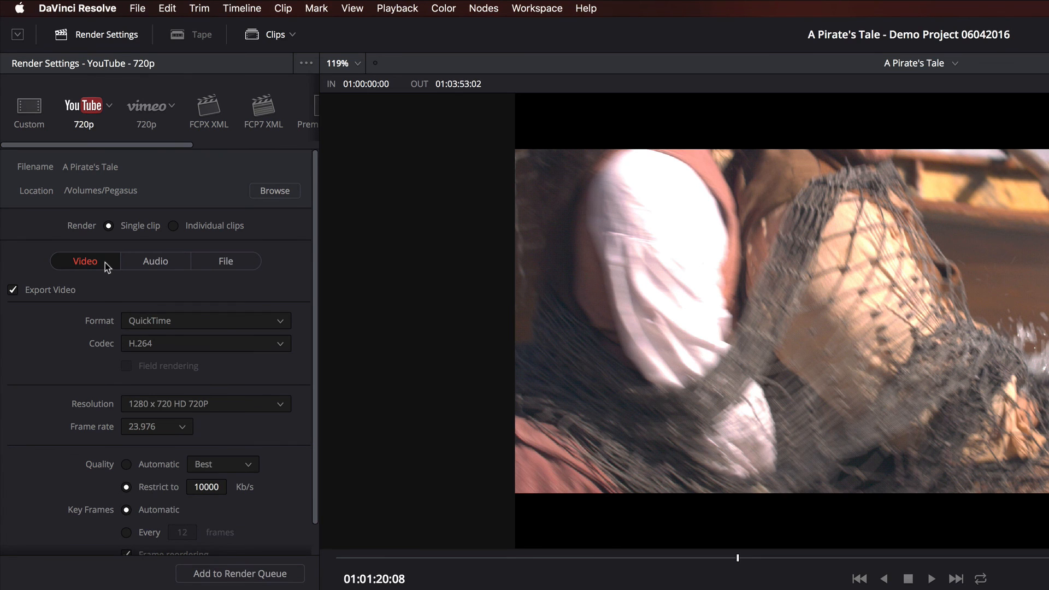
{"action": "left_click", "coordinate": [160, 266]}
{"action": "left_click", "coordinate": [231, 266]}
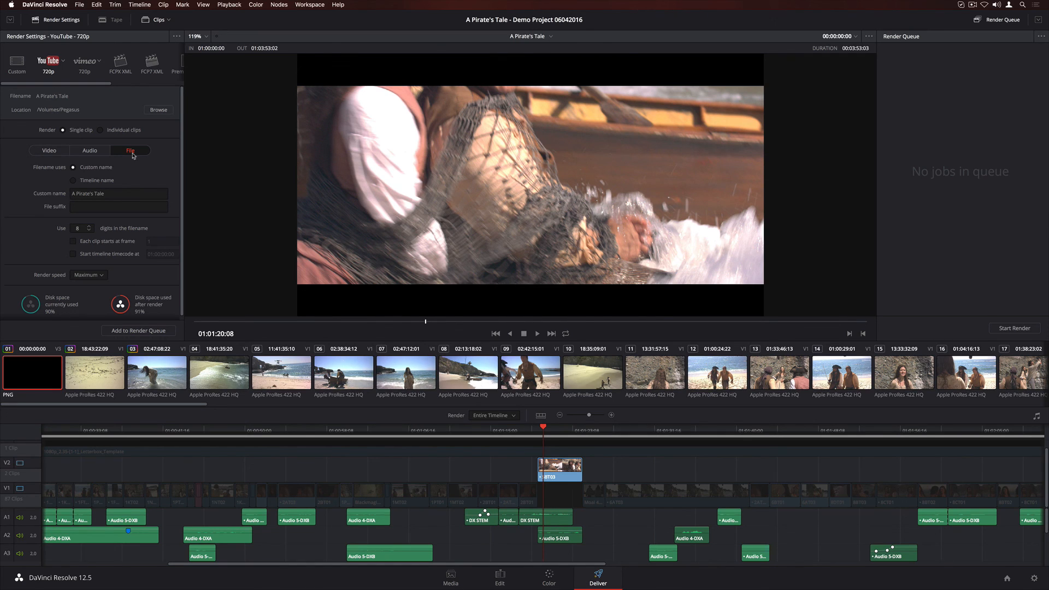
{"action": "left_click", "coordinate": [140, 331]}
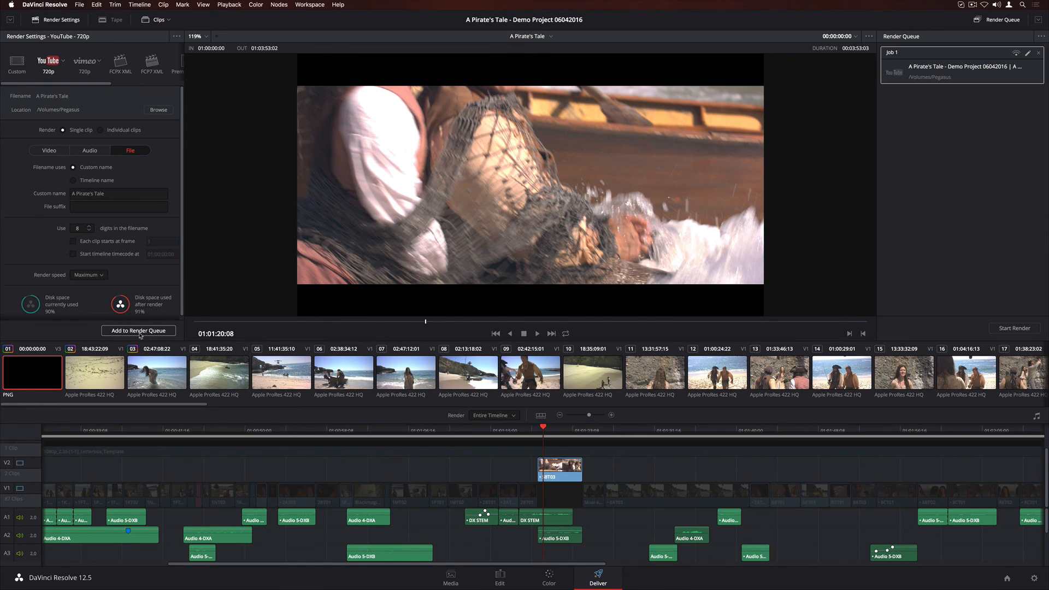
{"action": "left_click", "coordinate": [1003, 329]}
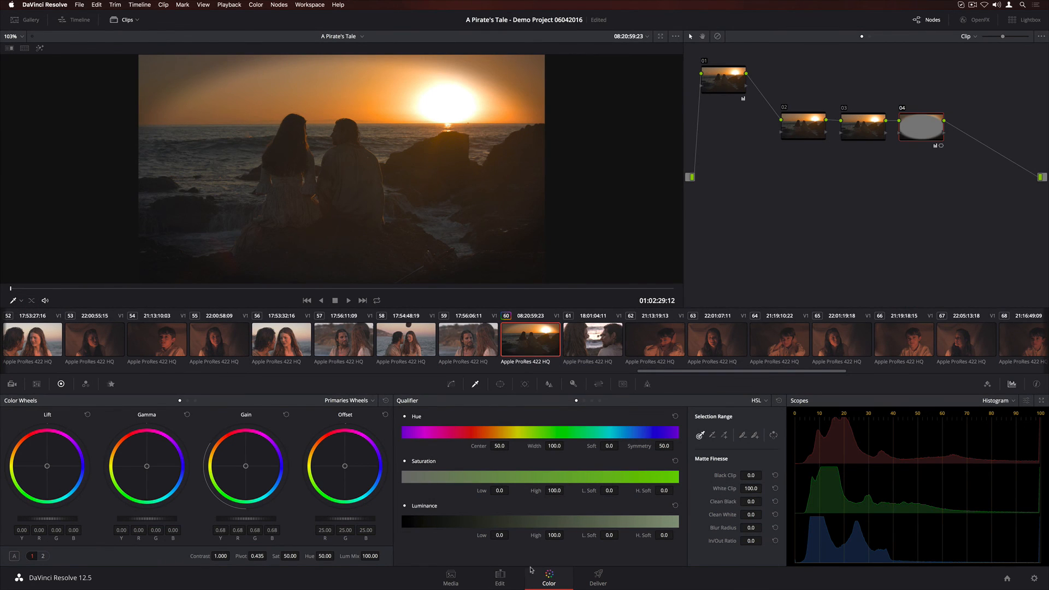
Return to the Edit page and play back the timeline.
{"action": "left_click", "coordinate": [498, 577]}
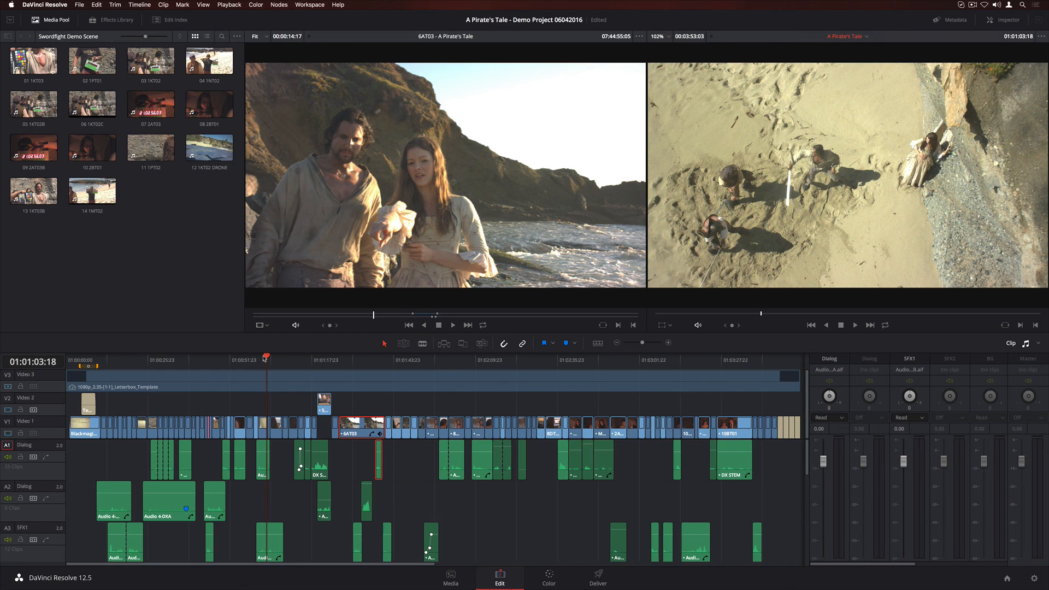
{"action": "key", "text": "space"}
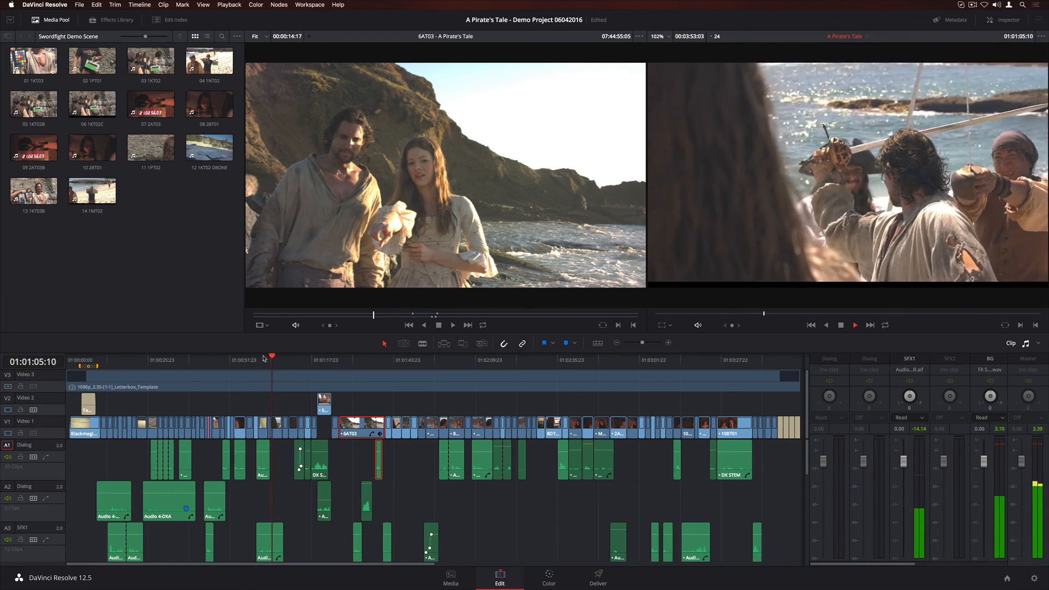